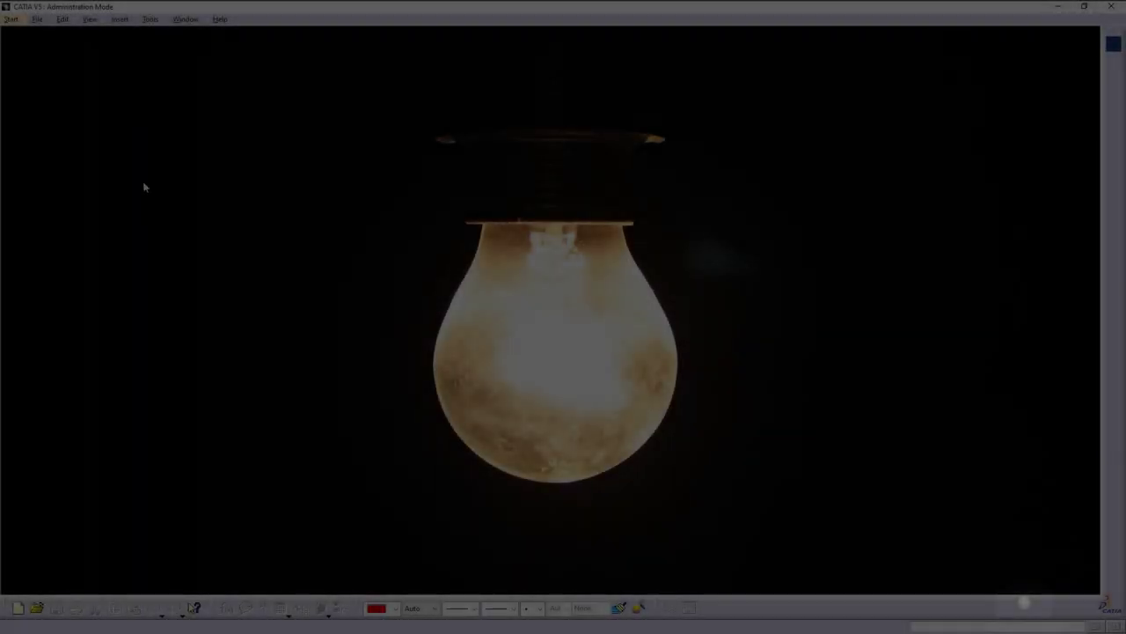
- Create a new Part Design part named Top Condenser from the Start menu
{"action": "left_click", "coordinate": [10, 18]}
{"action": "mouse_move", "coordinate": [52, 170]}
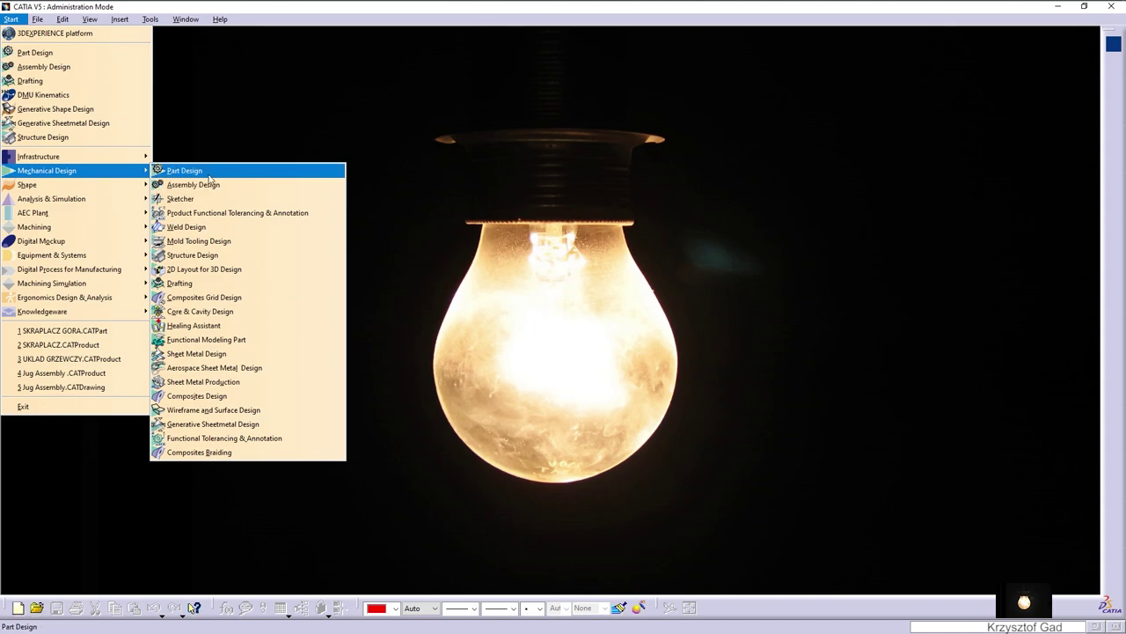
{"action": "left_click", "coordinate": [211, 171]}
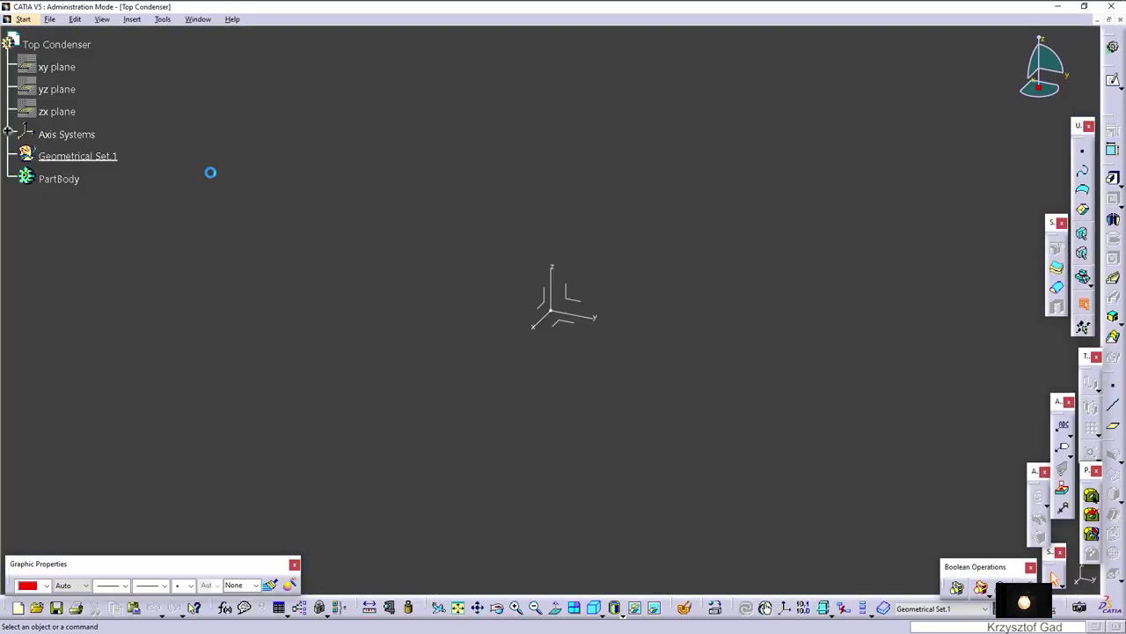
- On the xy plane, sketch a 96.5 by 25 rectangle centred on the origin
{"action": "left_click", "coordinate": [564, 323]}
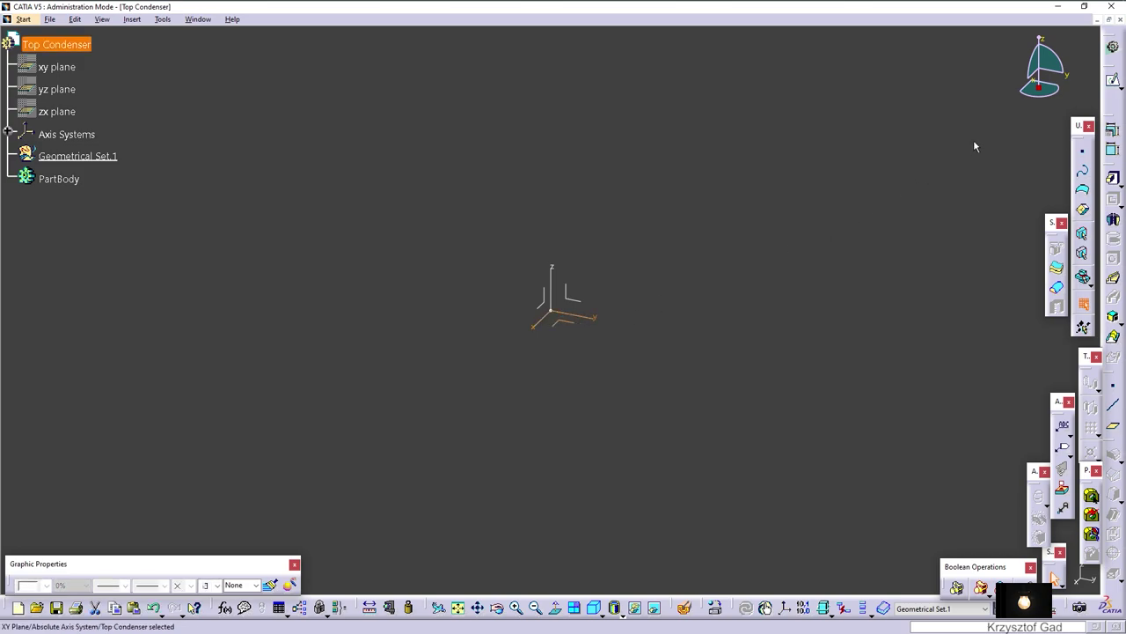
{"action": "type", "text": "c:Sketch"}
{"action": "left_click", "coordinate": [1113, 80]}
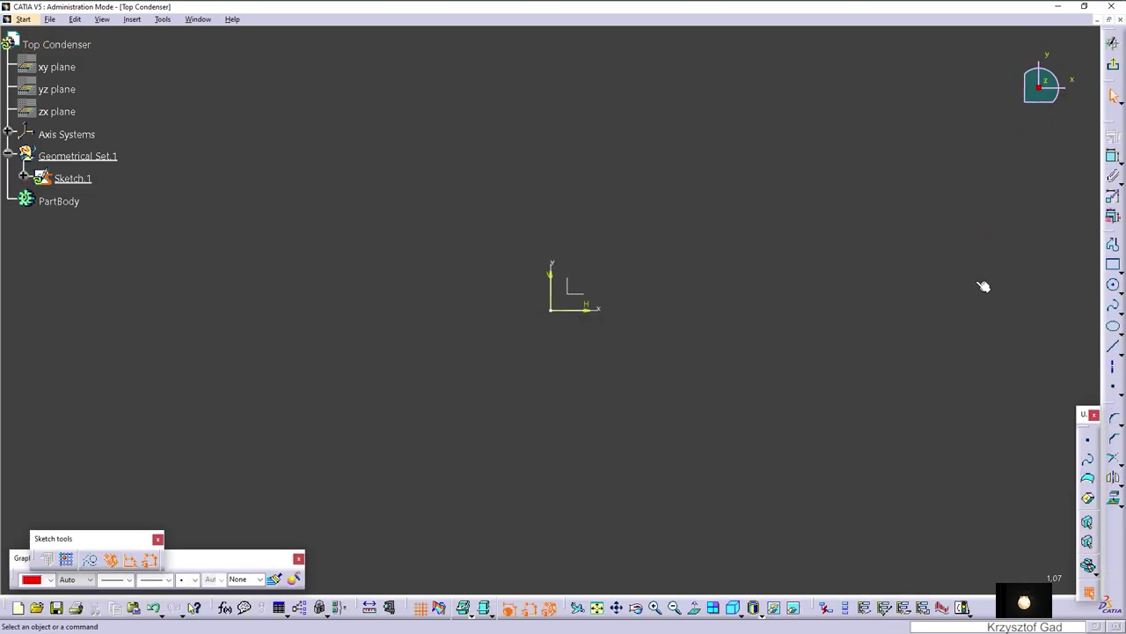
{"action": "left_click", "coordinate": [1121, 271]}
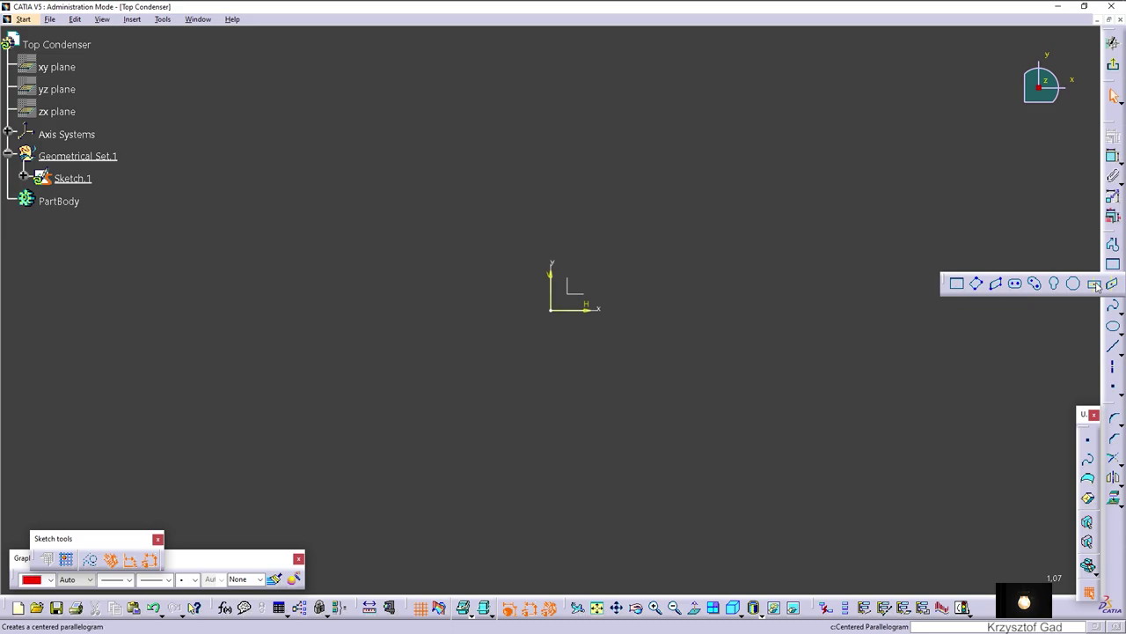
{"action": "left_click", "coordinate": [1094, 282]}
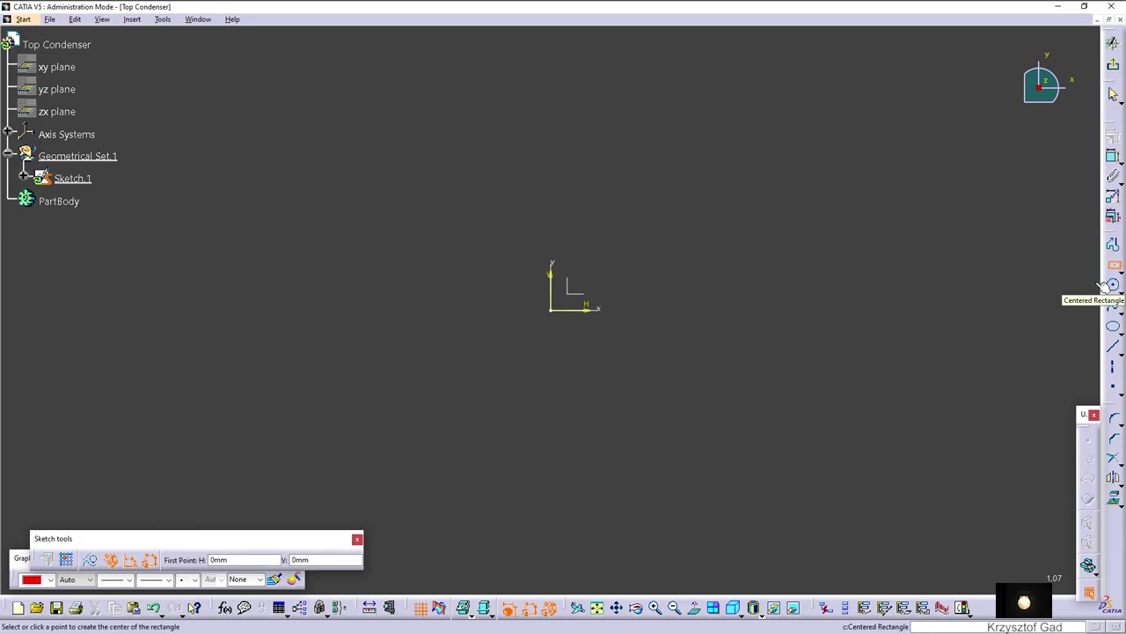
{"action": "left_click", "coordinate": [549, 308]}
{"action": "type", "text": "96,5"}
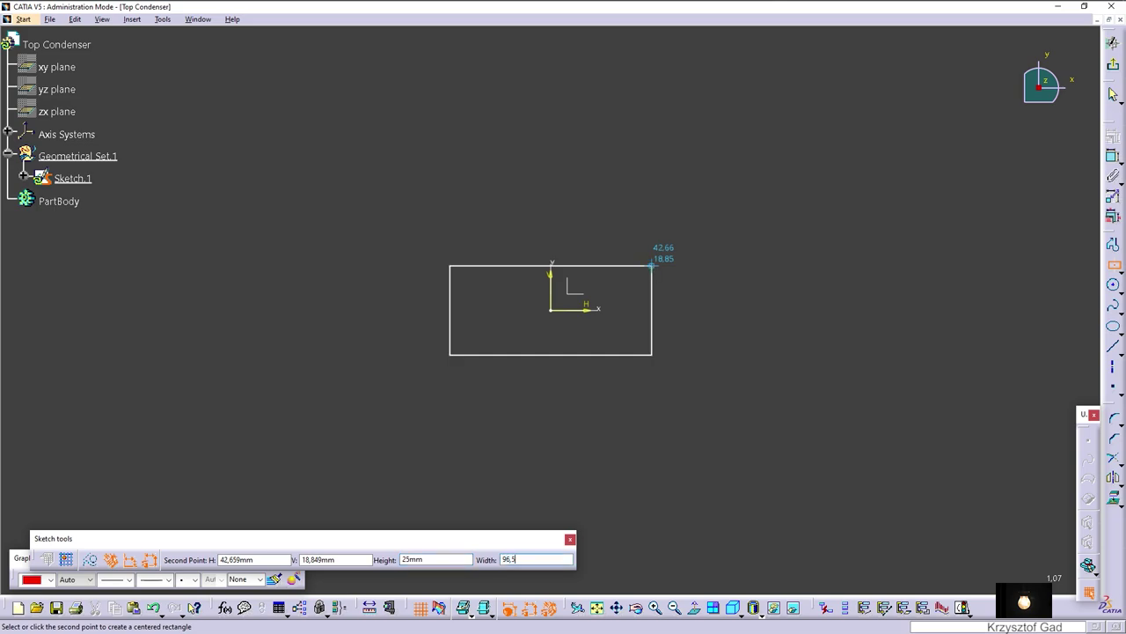
{"action": "key", "text": "Return"}
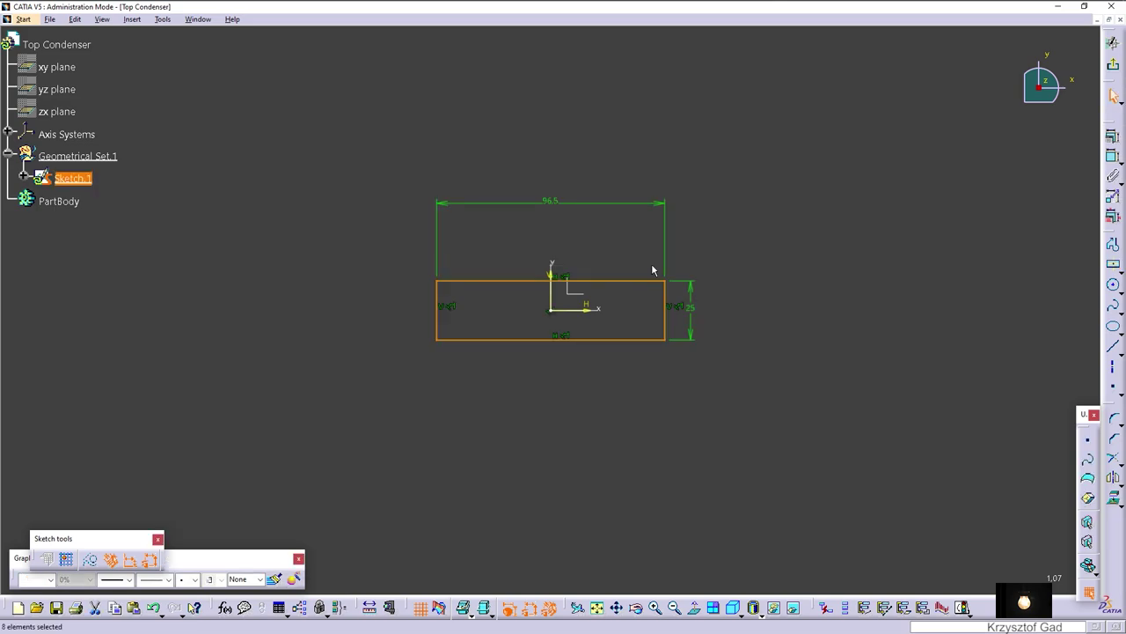
- Round the rectangle's two right-end corners with radius 12.5
{"action": "left_click", "coordinate": [652, 270]}
{"action": "scroll", "coordinate": [652, 270], "scroll_direction": "up", "scroll_amount": 3}
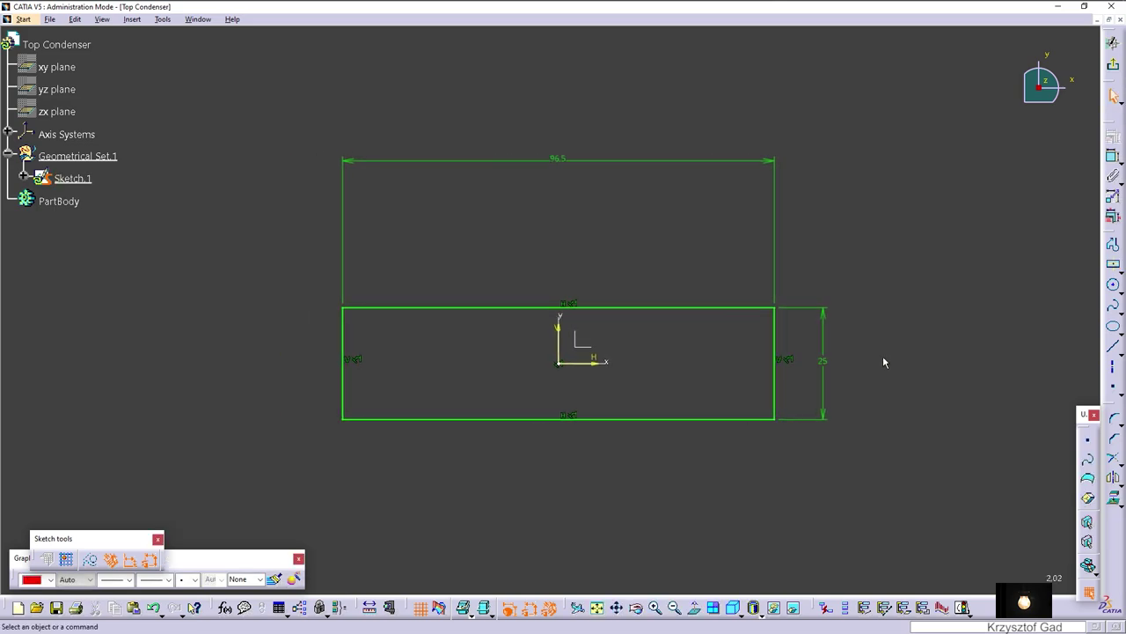
{"action": "left_click_drag", "start_coordinate": [874, 527], "coordinate": [768, 323]}
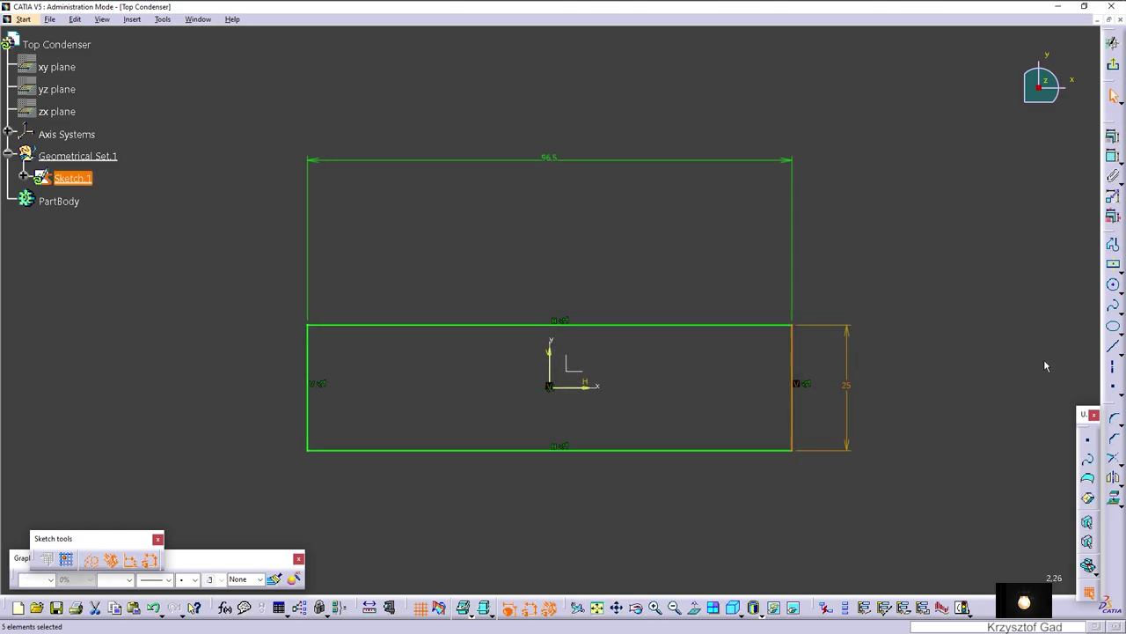
{"action": "left_click", "coordinate": [1113, 422]}
{"action": "type", "text": "12,5"}
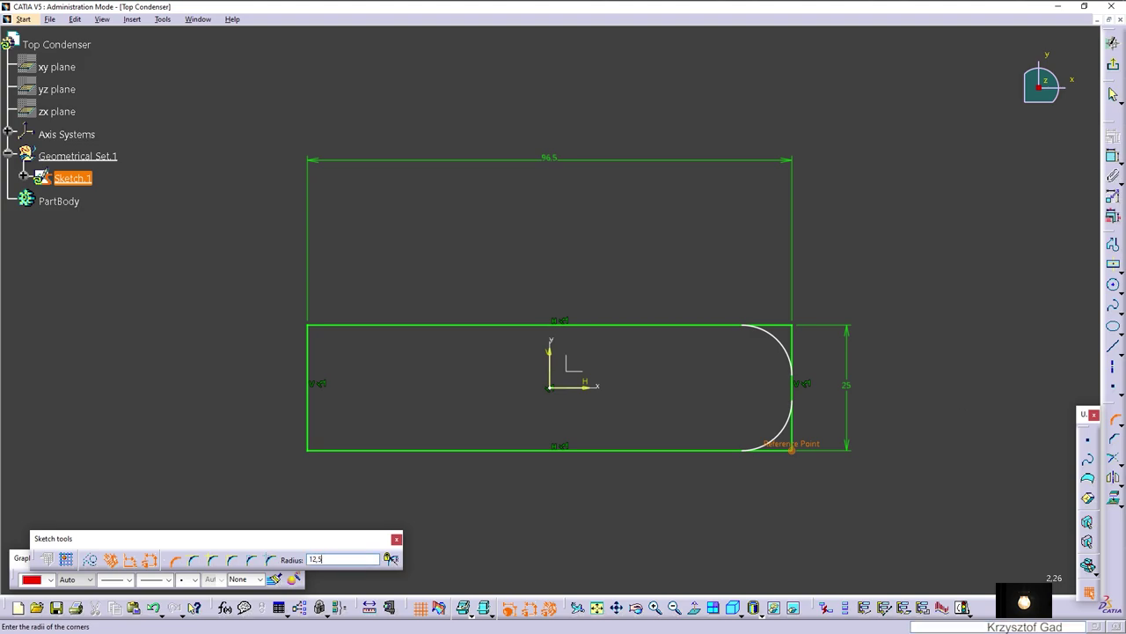
{"action": "key", "text": "Return"}
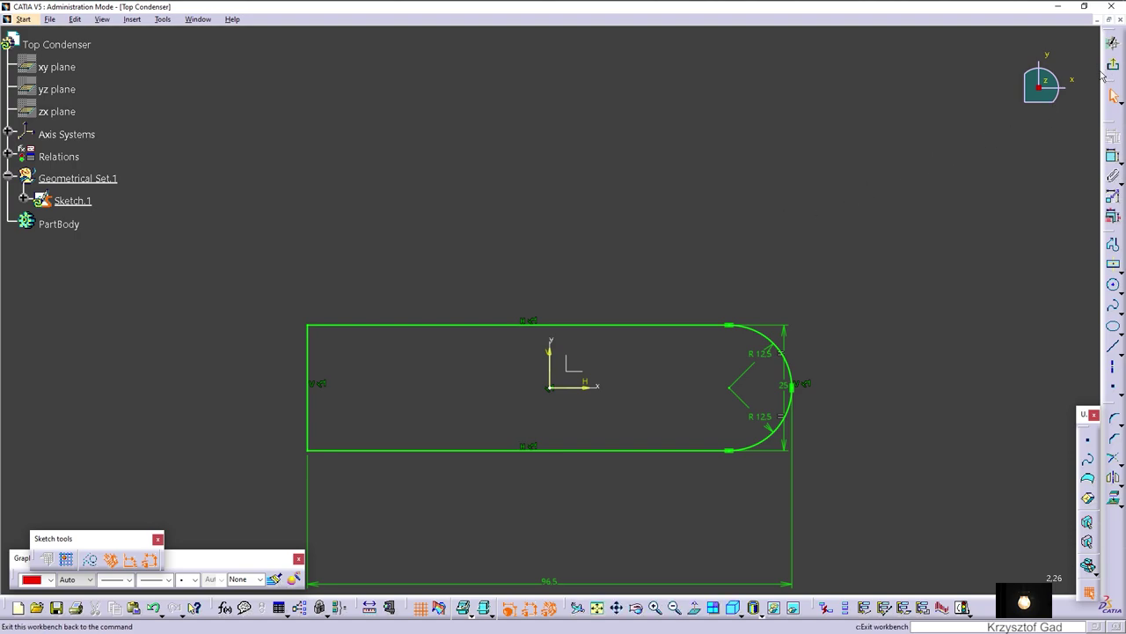
- Pad Sketch.1 to 20 mm, forming a solid block with a rounded end
{"action": "left_click", "coordinate": [1089, 594]}
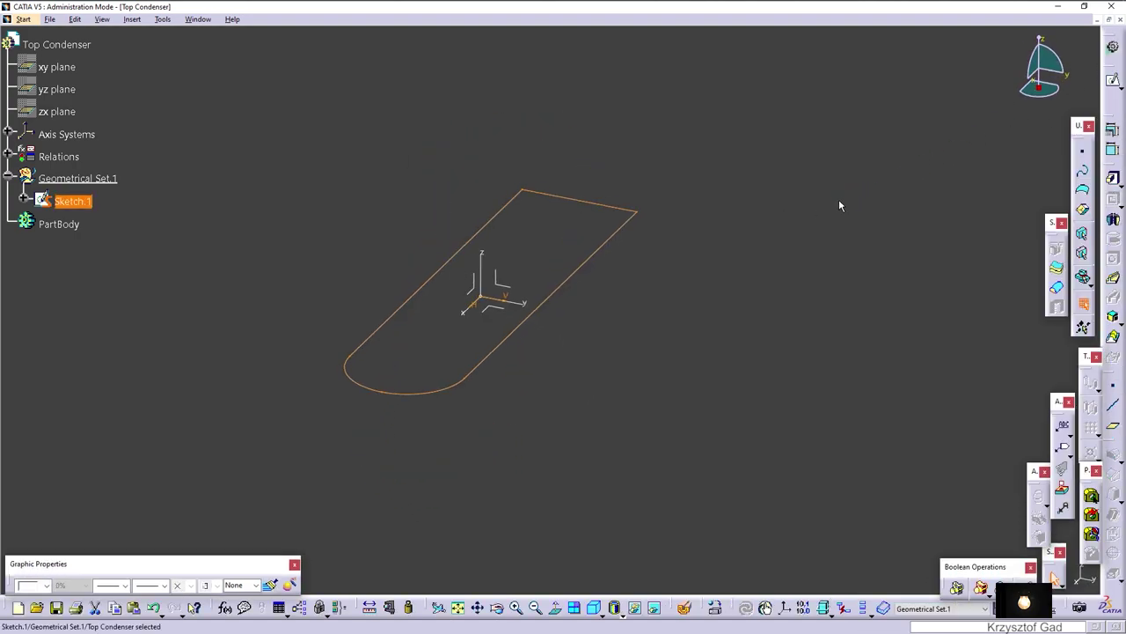
{"action": "left_click", "coordinate": [1083, 251]}
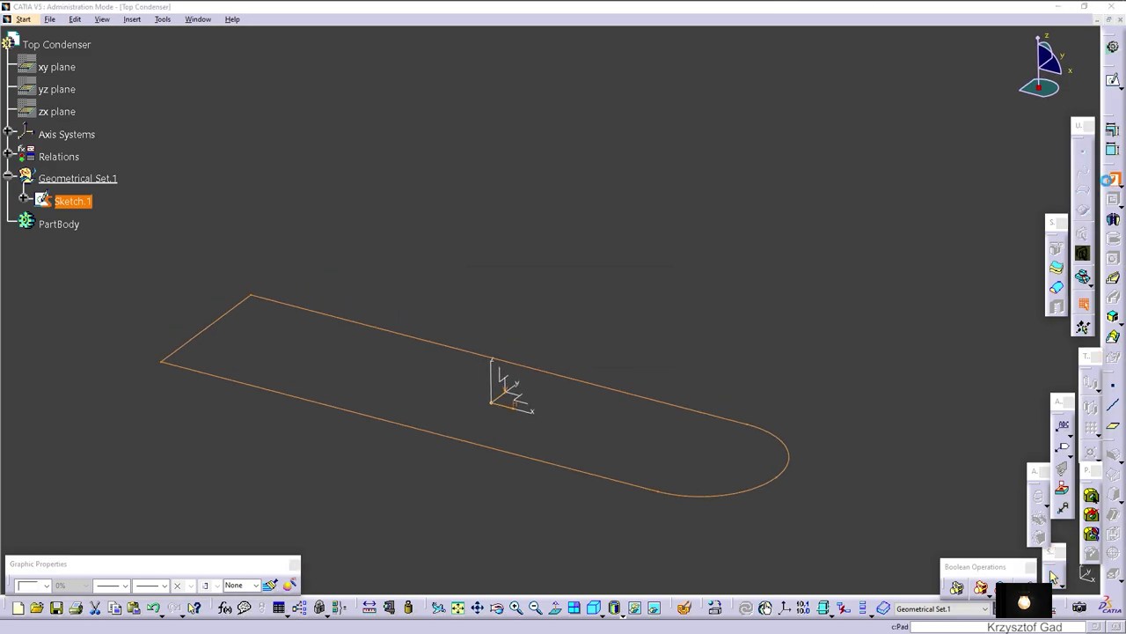
{"action": "left_click", "coordinate": [648, 348]}
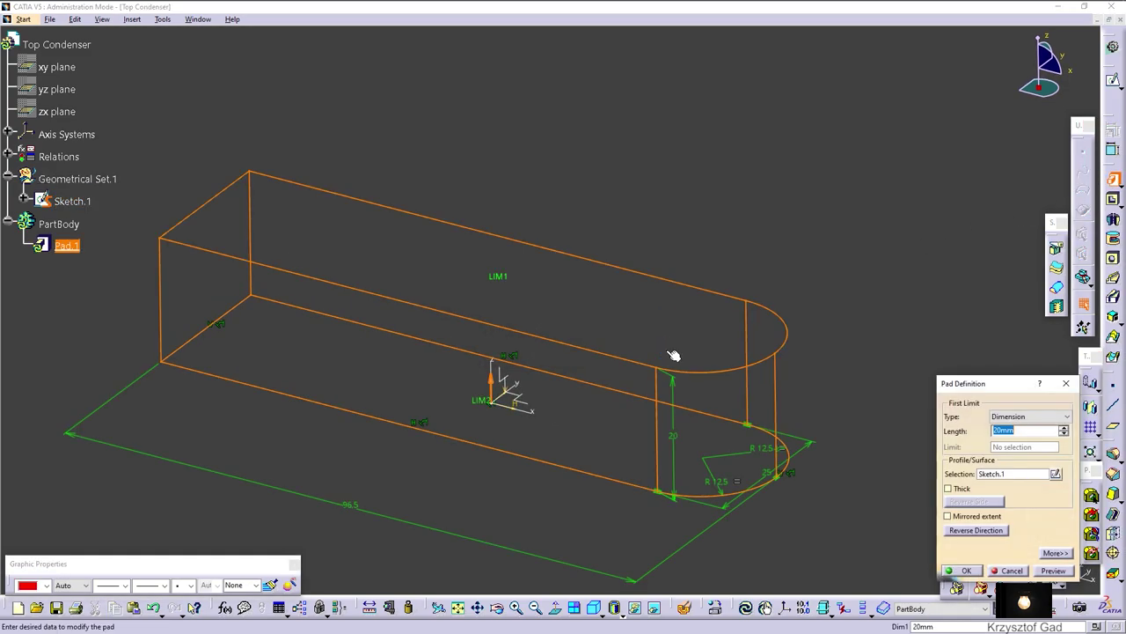
{"action": "key", "text": "Return"}
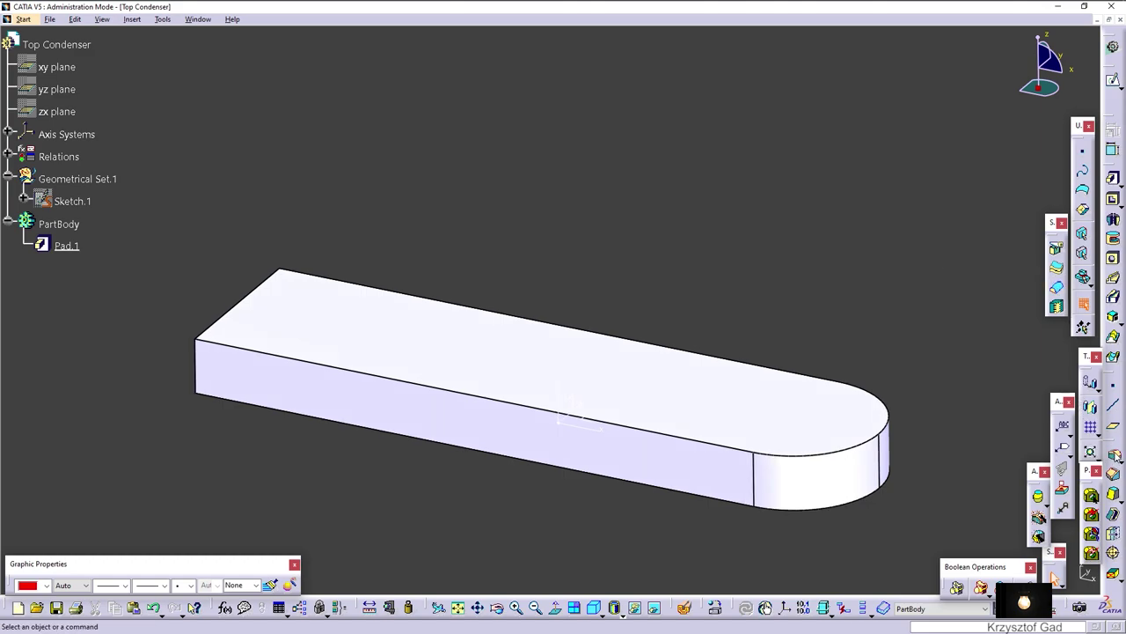
- Apply a 5 mm edge fillet to the edges at the block's square end
{"action": "left_click", "coordinate": [1114, 455]}
{"action": "middle_click_drag", "start_coordinate": [746, 437], "coordinate": [251, 373]}
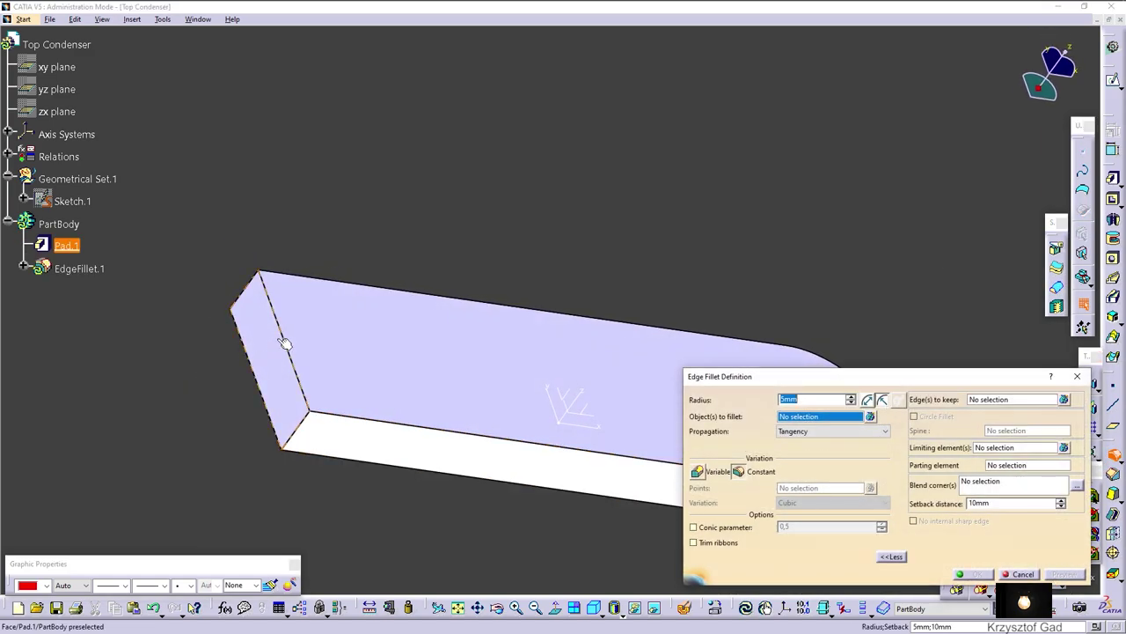
{"action": "left_click", "coordinate": [291, 341]}
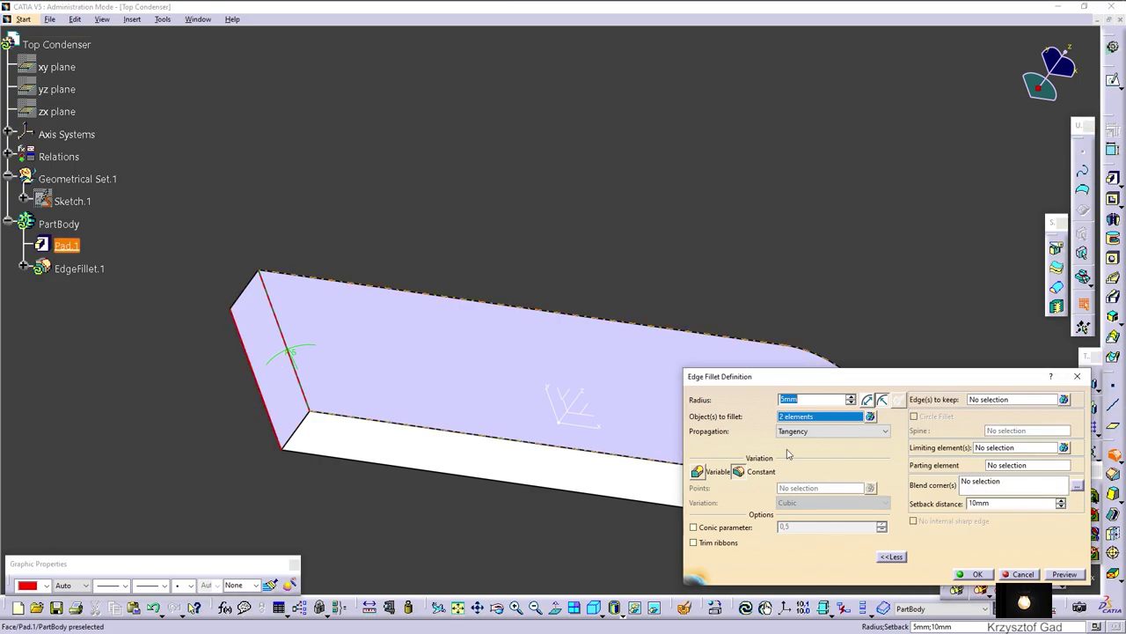
{"action": "type", "text": "4"}
{"action": "key", "text": "Return"}
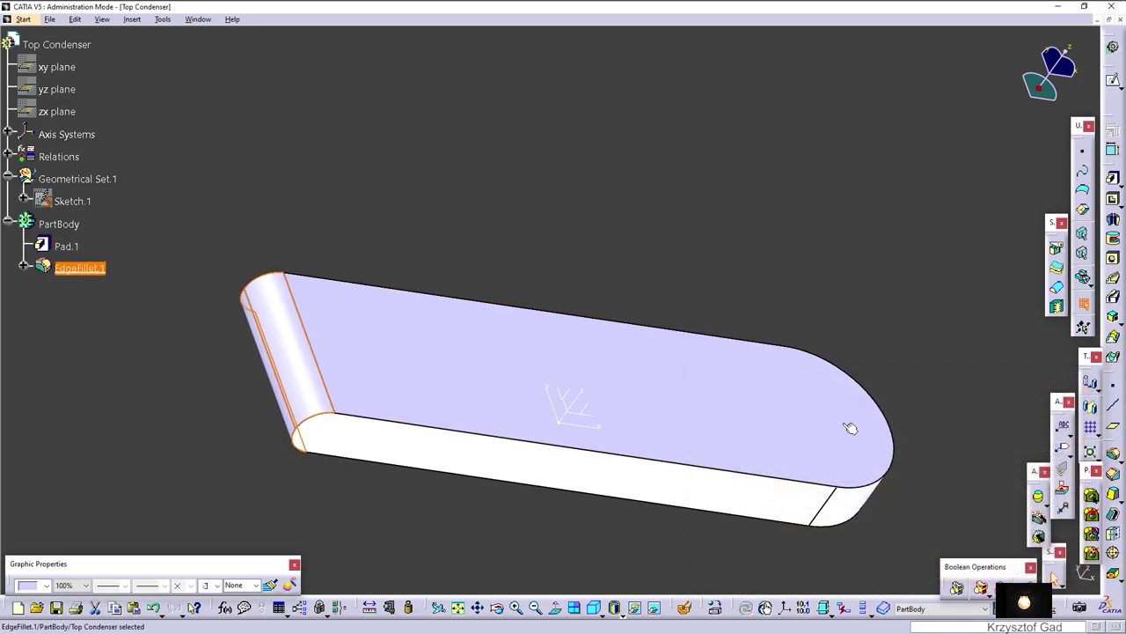
{"action": "middle_click_drag", "start_coordinate": [576, 168], "coordinate": [592, 204]}
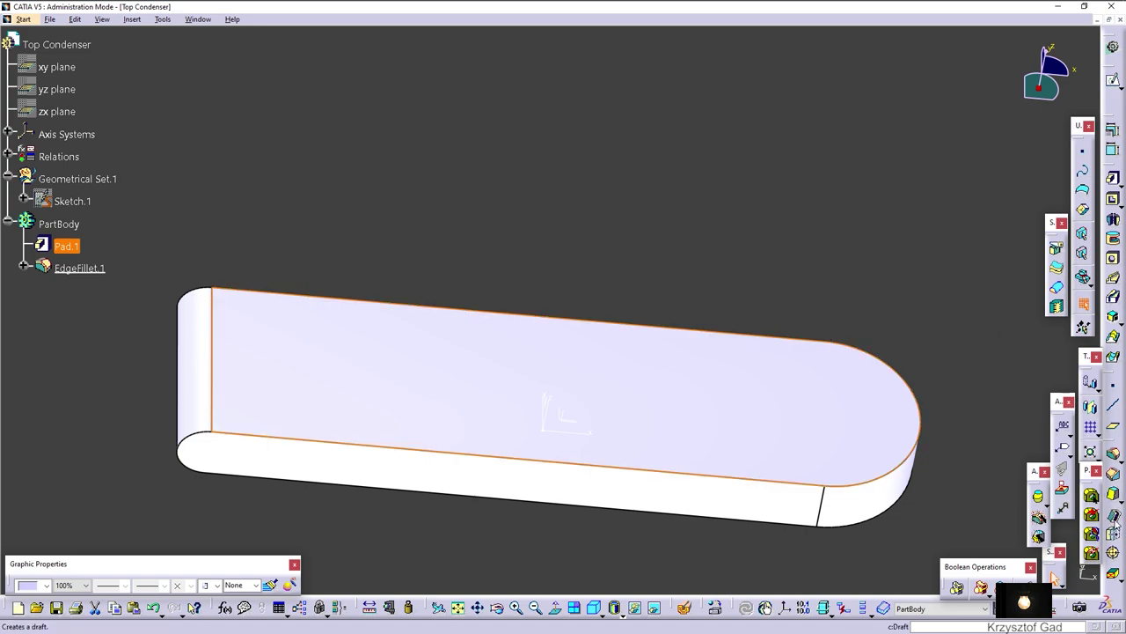
- Shell the block to 1 mm walls, removing the top face without propagation
{"action": "left_click", "coordinate": [1113, 515]}
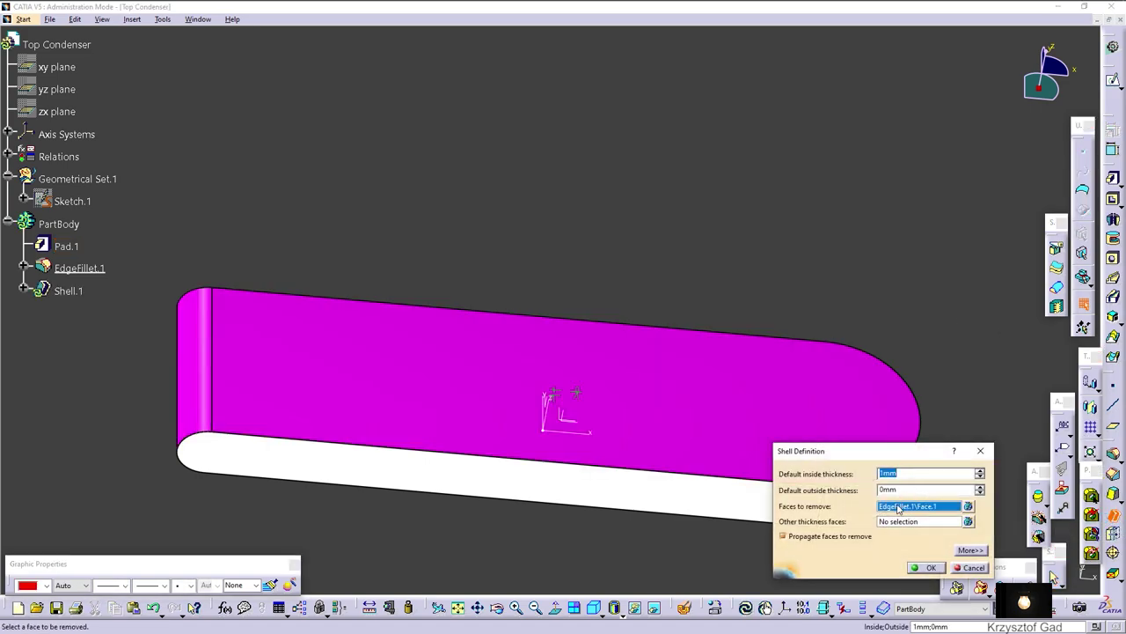
{"action": "key", "text": "shift+Down"}
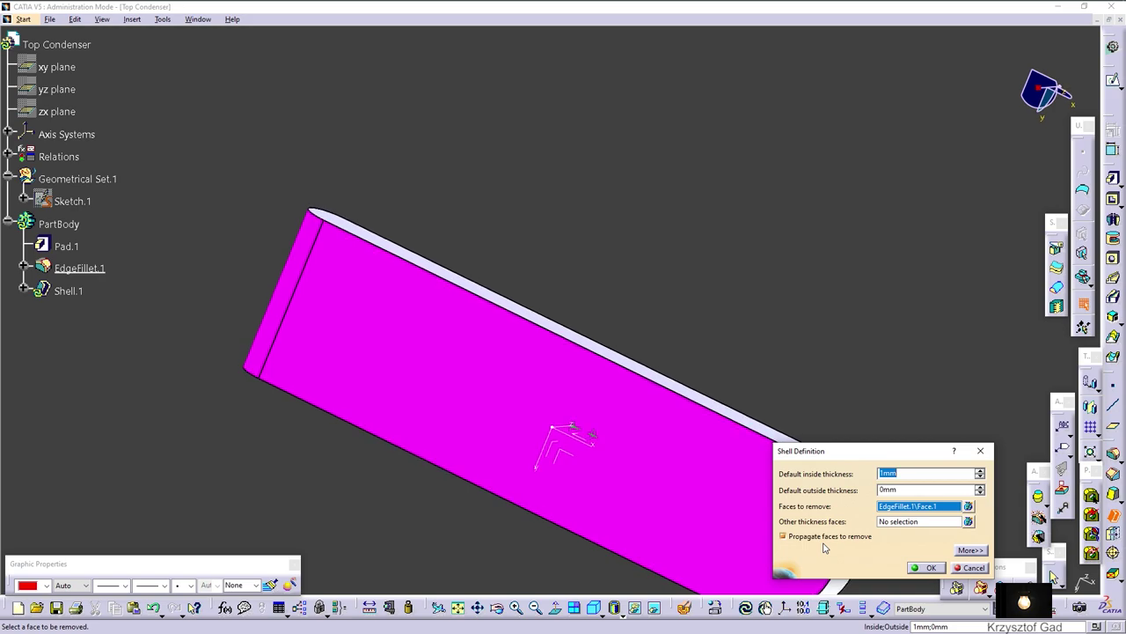
{"action": "left_click", "coordinate": [786, 536]}
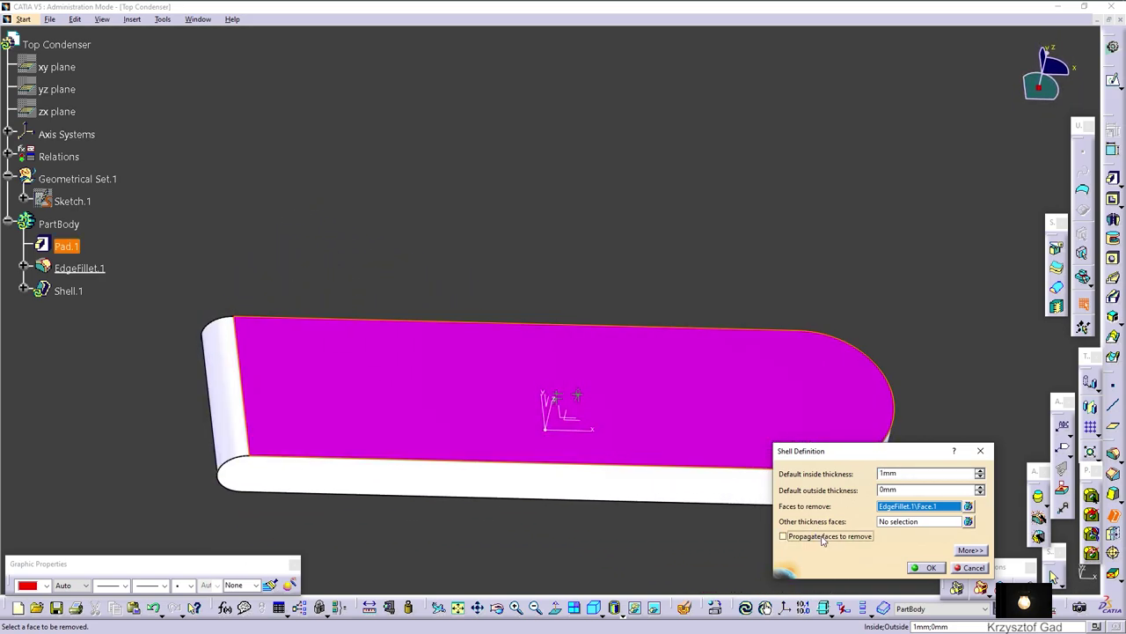
{"action": "key", "text": "shift+Down"}
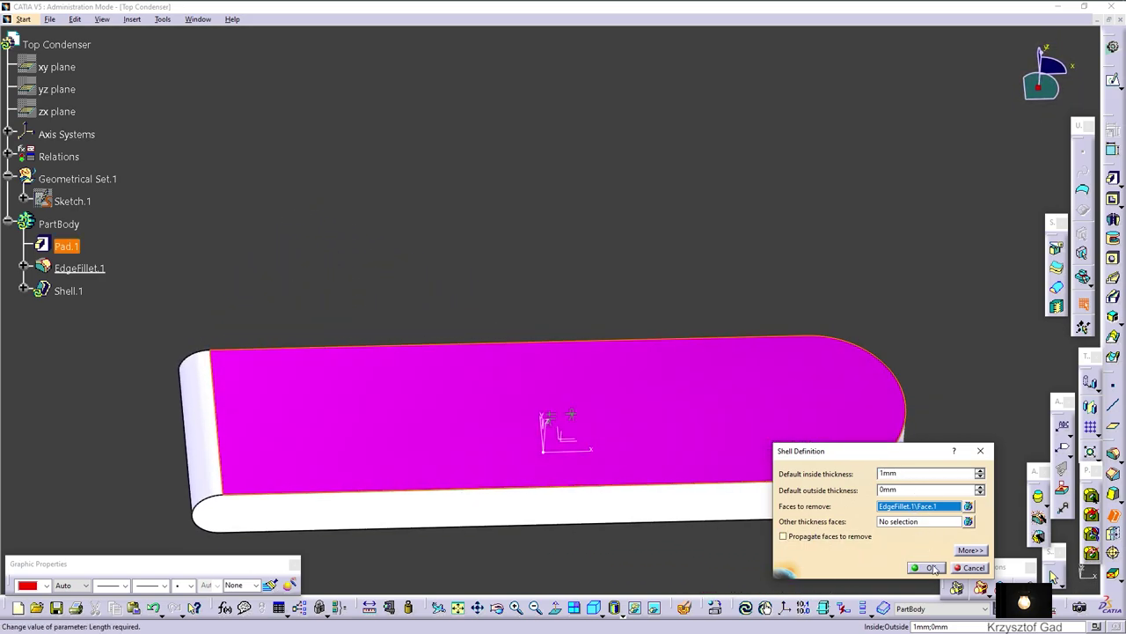
{"action": "left_click", "coordinate": [933, 568]}
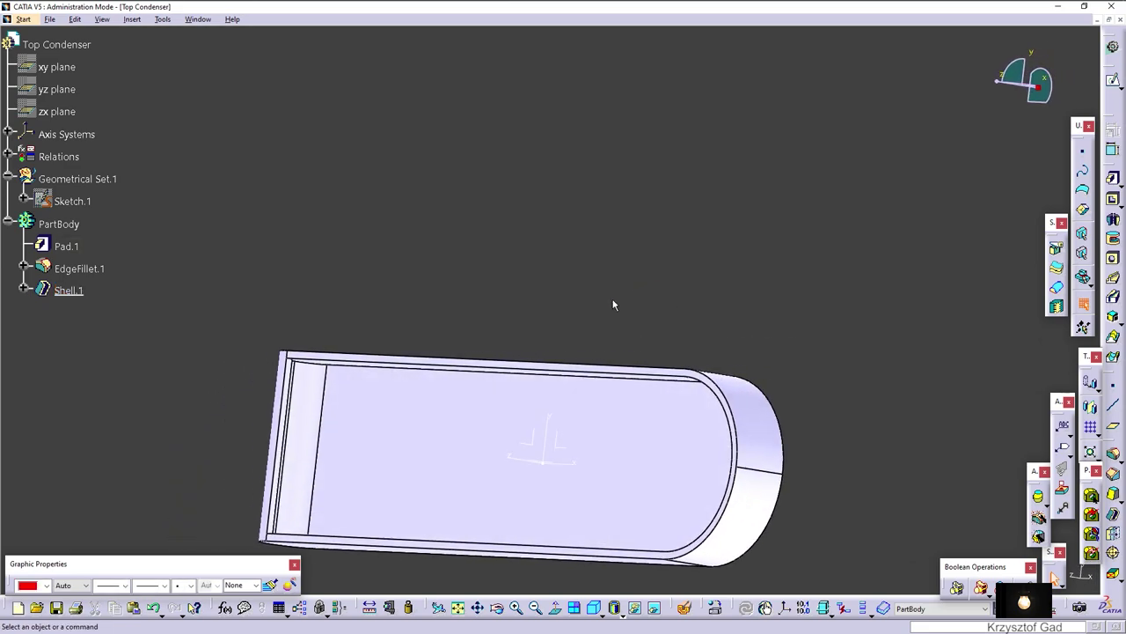
{"action": "middle_click_drag", "start_coordinate": [613, 305], "coordinate": [370, 452]}
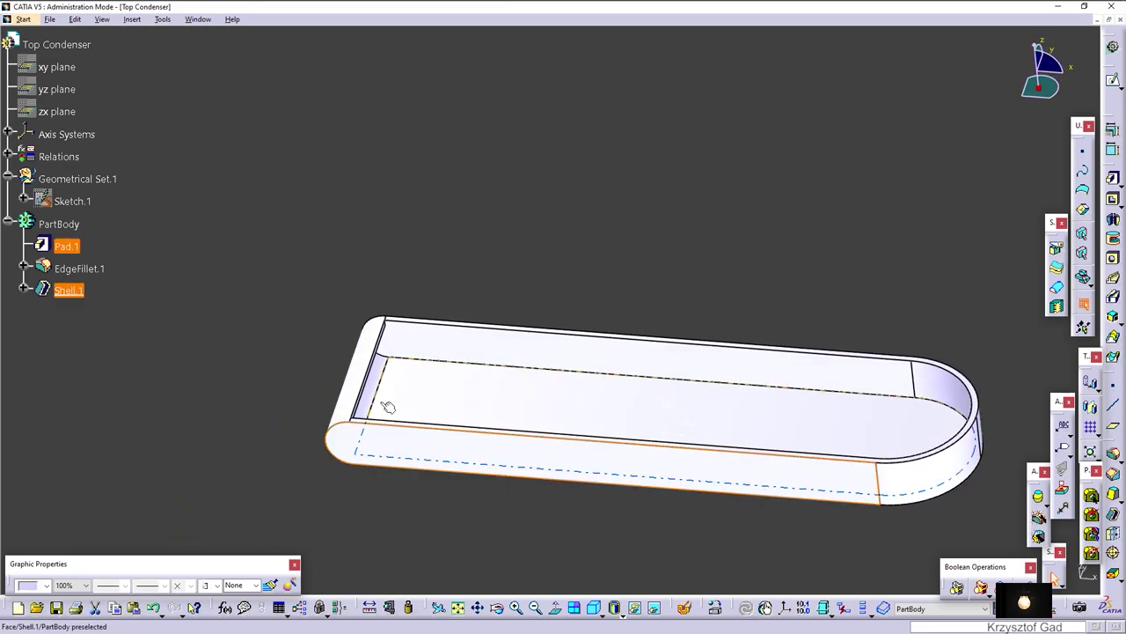
- Sketch a circle on the part near the tray's rounded end
{"action": "left_click", "coordinate": [1113, 79]}
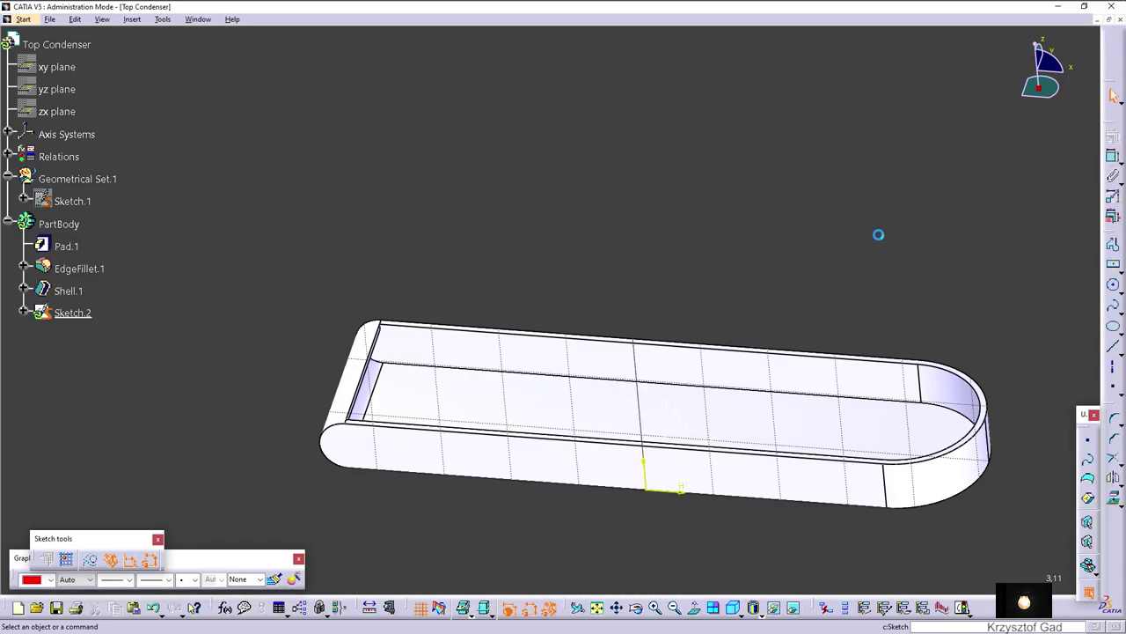
{"action": "left_click", "coordinate": [1114, 289]}
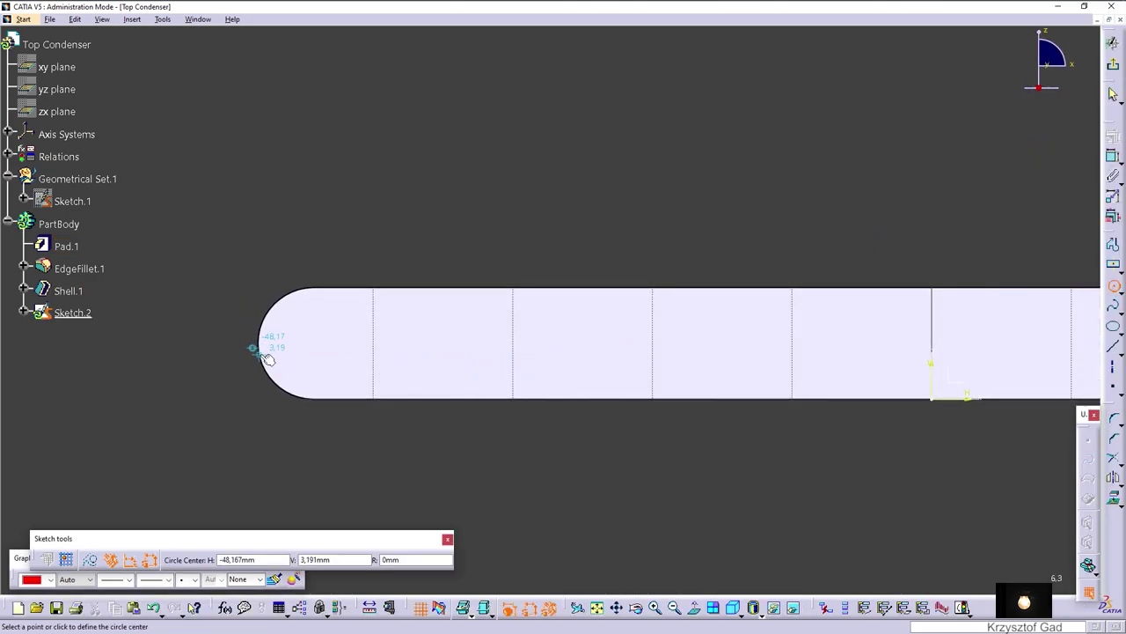
{"action": "left_click", "coordinate": [314, 343]}
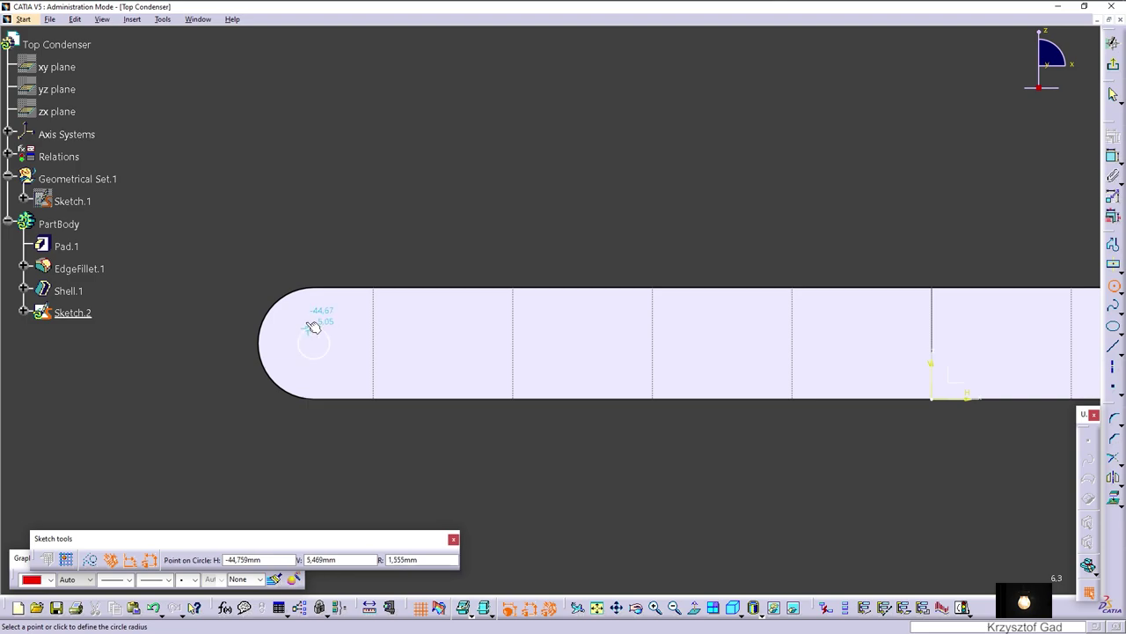
{"action": "left_click", "coordinate": [301, 286]}
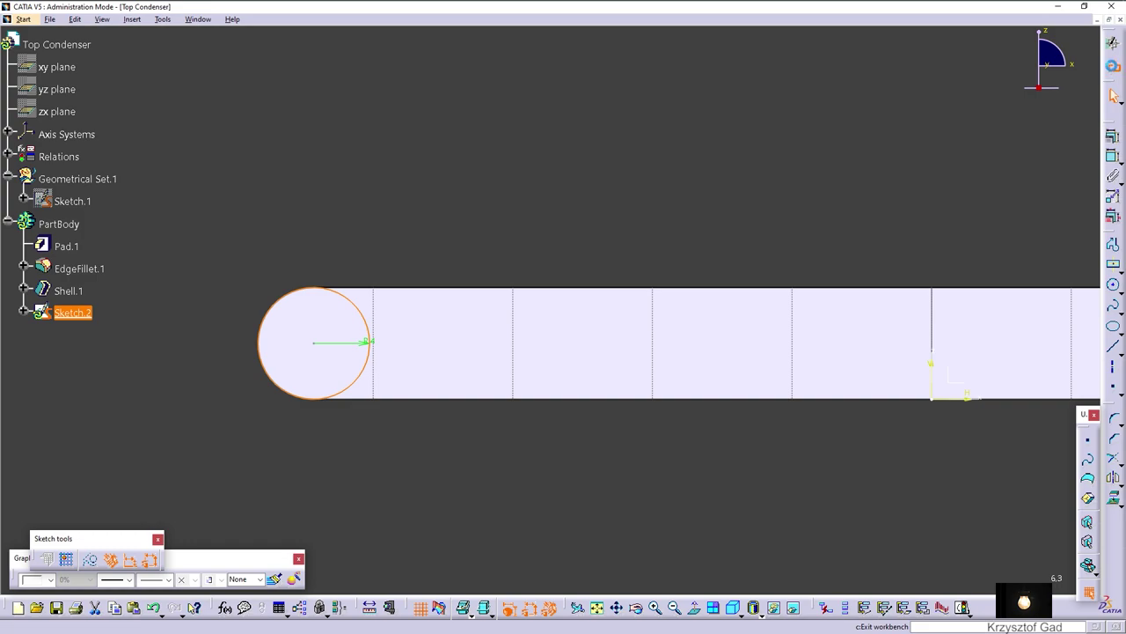
- Pad the circle into cylinder Pad.2 and start a sketch on its end face
{"action": "left_click", "coordinate": [1089, 594]}
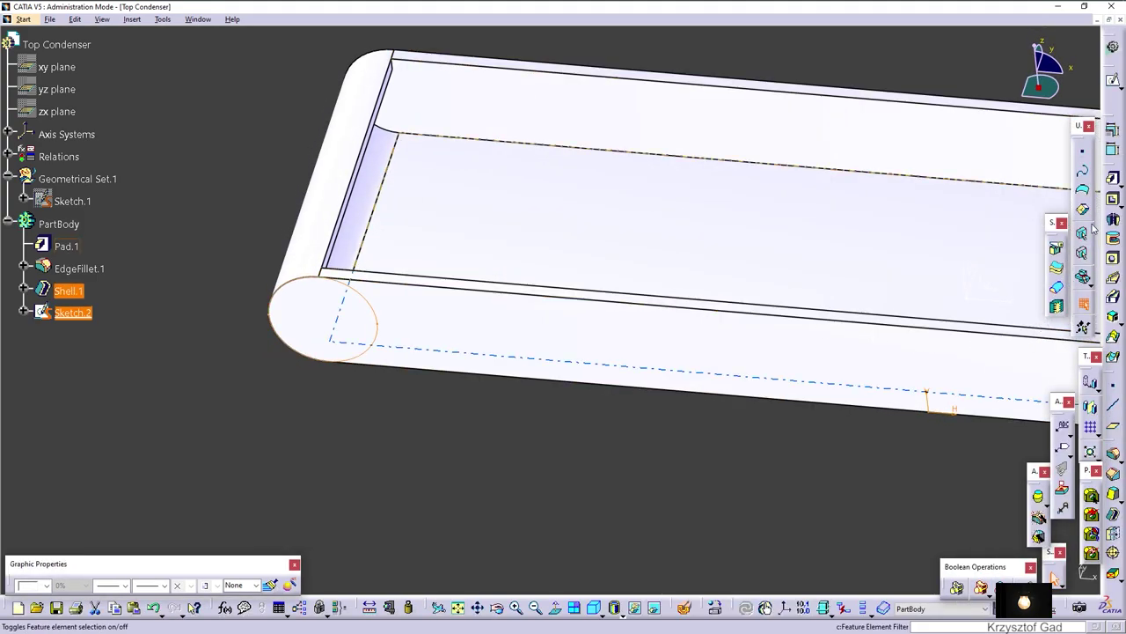
{"action": "left_click", "coordinate": [1054, 576]}
{"action": "type", "text": "1"}
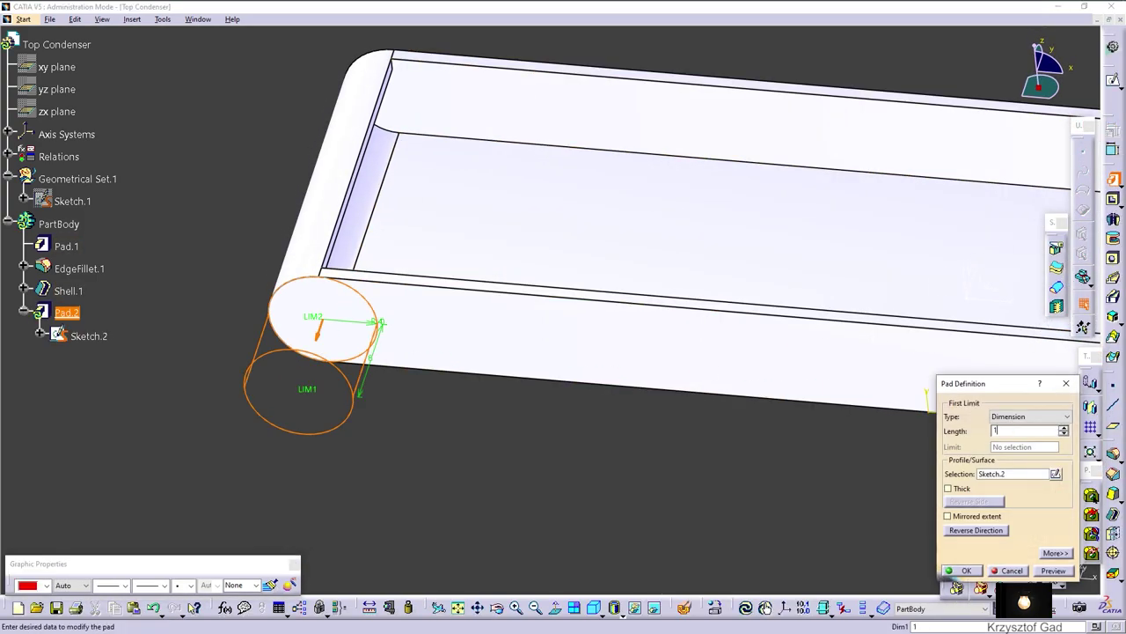
{"action": "key", "text": "Return"}
{"action": "left_click", "coordinate": [326, 346]}
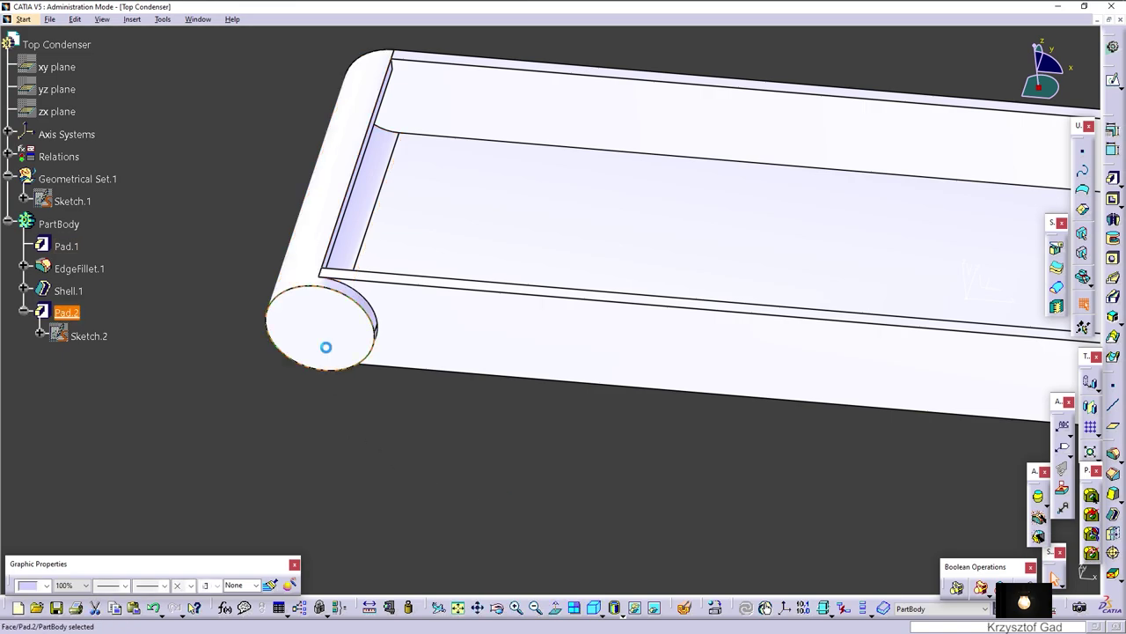
{"action": "left_click", "coordinate": [1113, 81]}
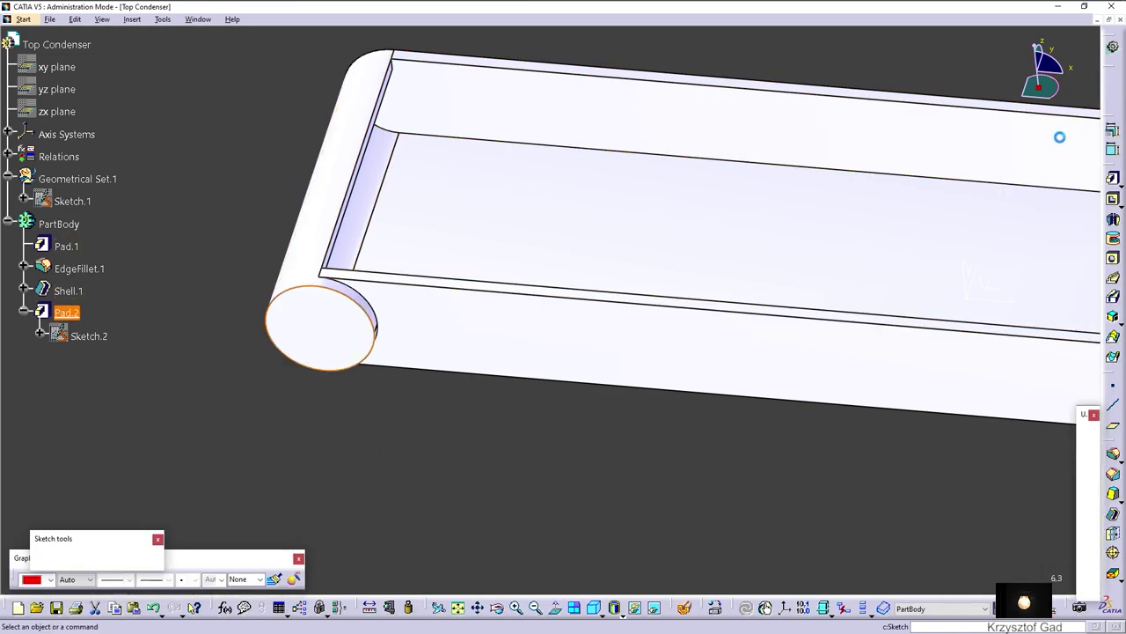
- Draw a 3 mm-radius circle centred on the cylinder's end face
{"action": "left_click", "coordinate": [1113, 293]}
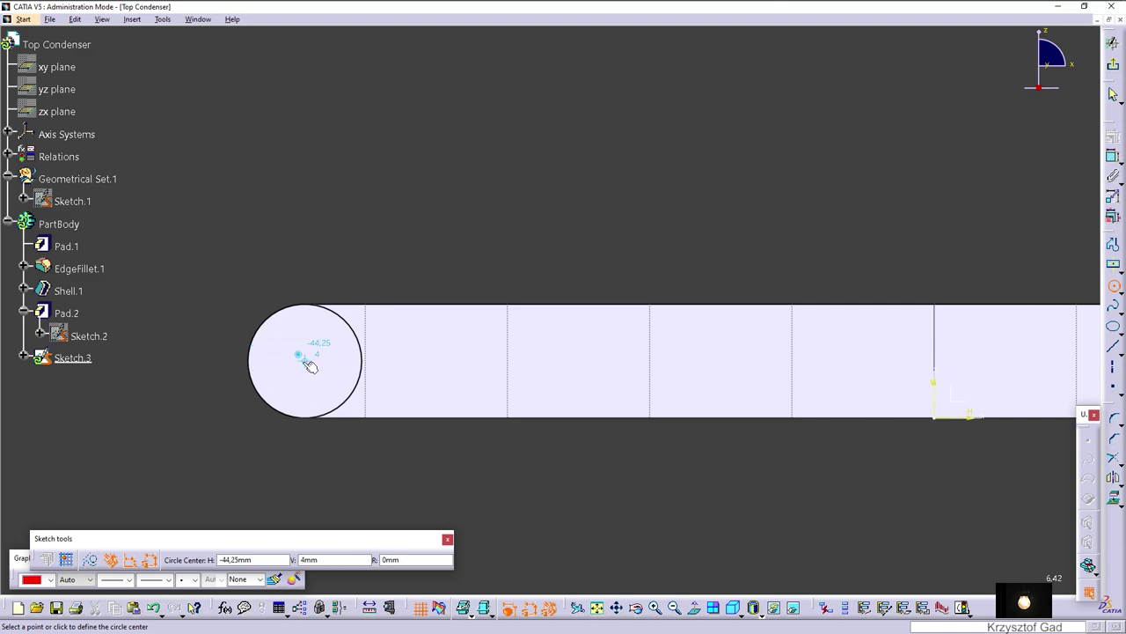
{"action": "left_click", "coordinate": [300, 356]}
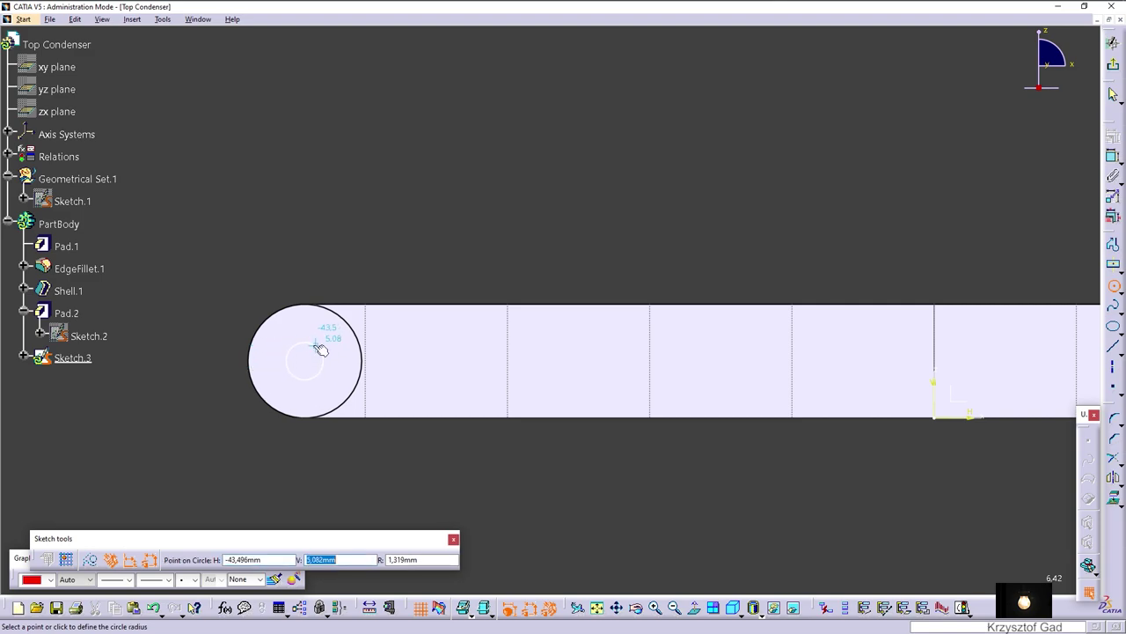
{"action": "type", "text": "3"}
{"action": "key", "text": "Return"}
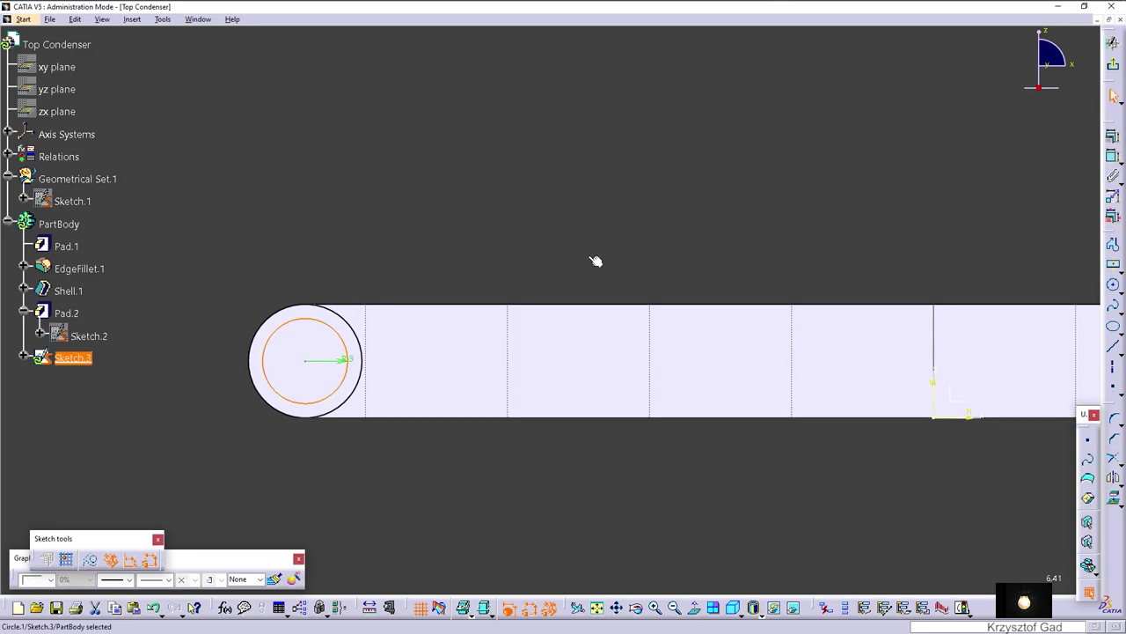
- Pad the small circle into a short boss, Pad.3, on the cylinder end
{"action": "left_click", "coordinate": [1088, 594]}
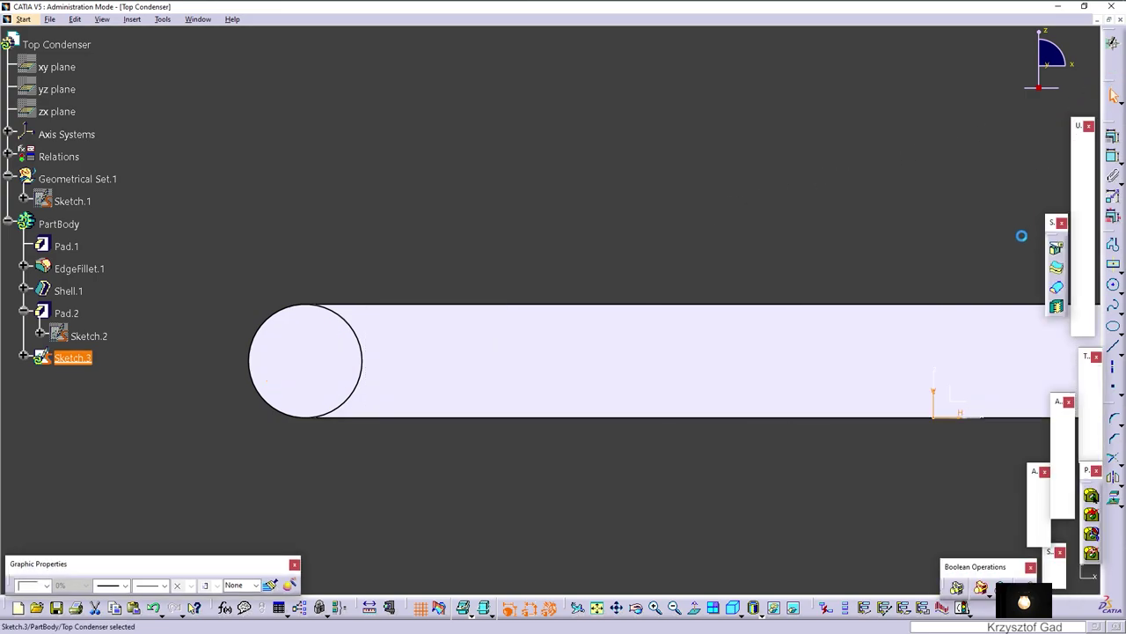
{"action": "left_click", "coordinate": [1112, 179]}
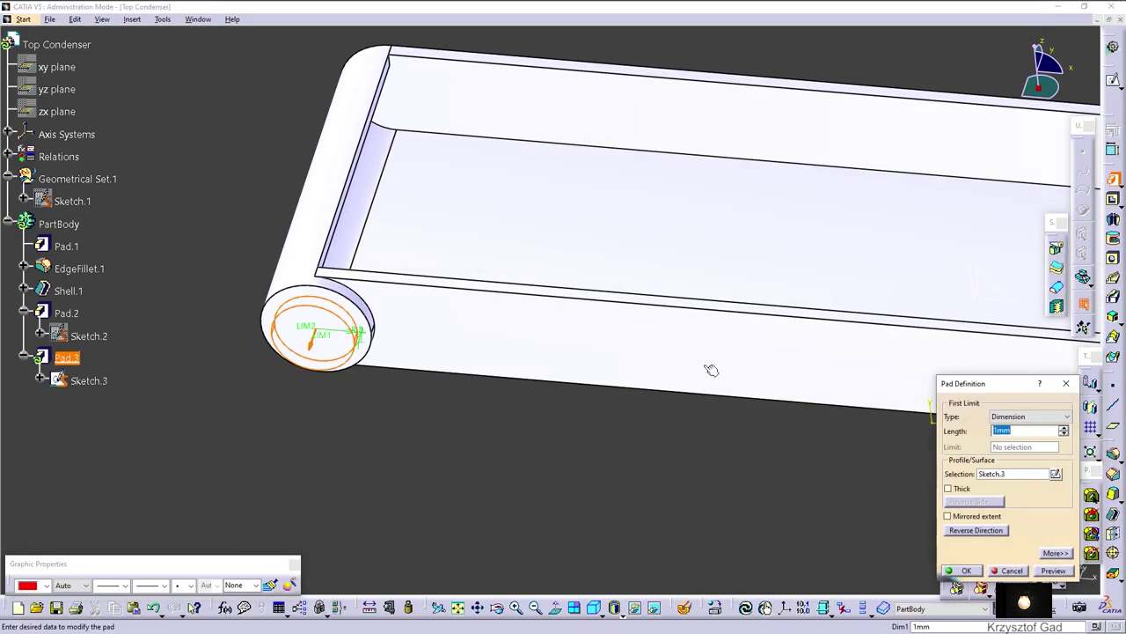
{"action": "key", "text": "Return"}
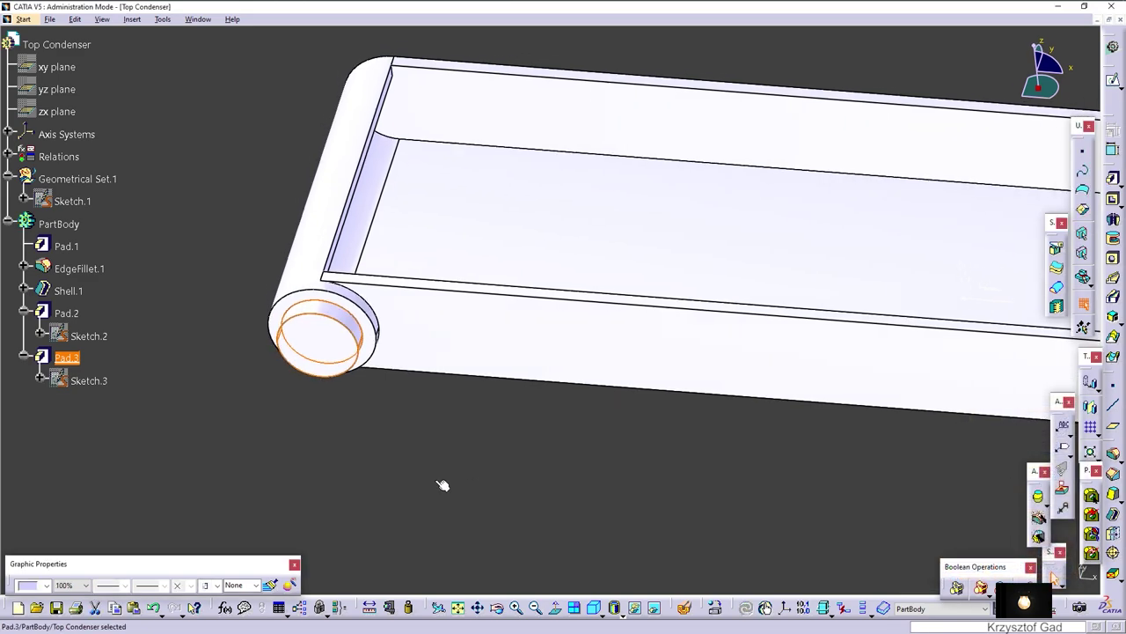
{"action": "mouse_move", "coordinate": [443, 483]}
{"action": "middle_mouse_down"}
{"action": "mouse_move", "coordinate": [410, 490]}
{"action": "mouse_move", "coordinate": [757, 385]}
{"action": "mouse_move", "coordinate": [783, 423]}
{"action": "middle_mouse_up"}
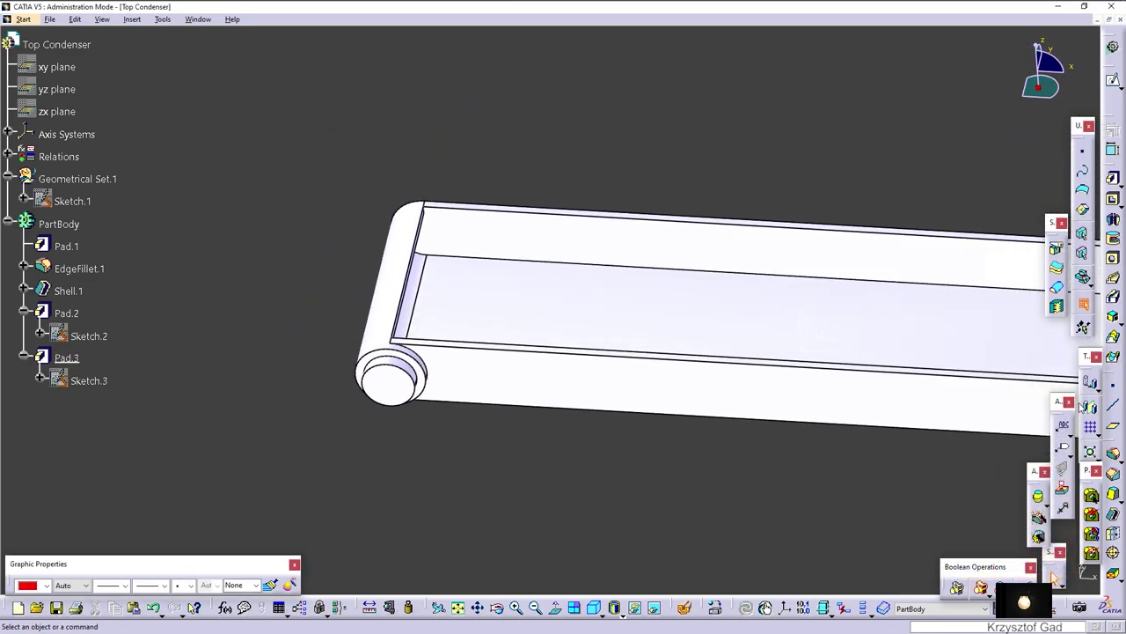
{"action": "left_click", "coordinate": [1091, 405]}
- Mirror Pad.2 and Pad.3 across the ZX plane
{"action": "left_click", "coordinate": [66, 313]}
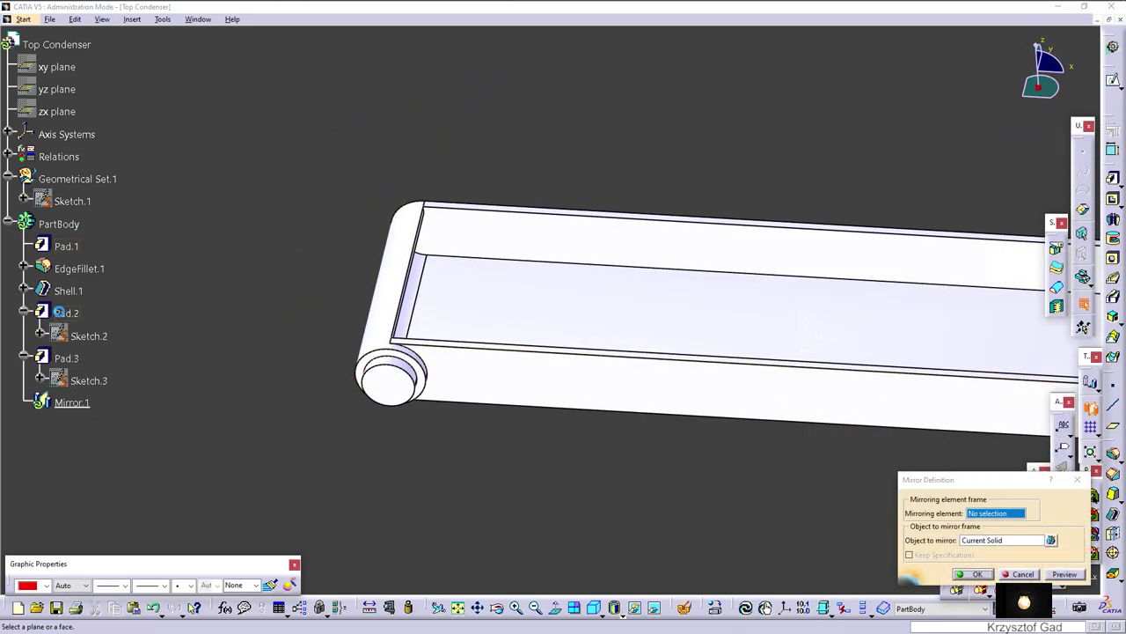
{"action": "left_click", "coordinate": [66, 358], "text": "ctrl"}
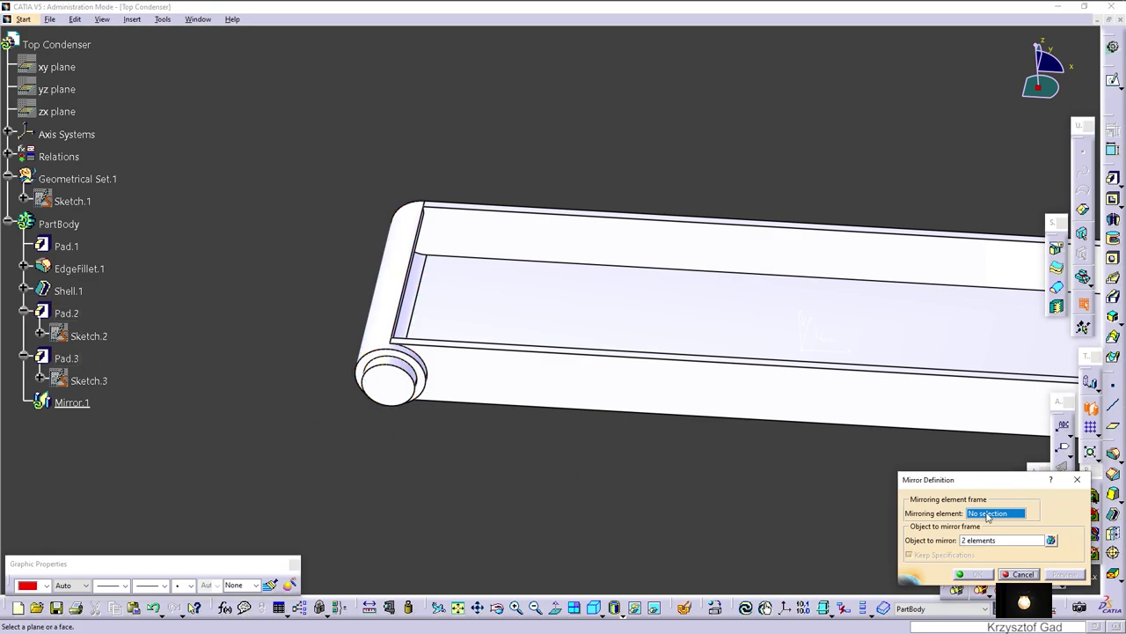
{"action": "middle_click_drag", "start_coordinate": [695, 378], "coordinate": [658, 358]}
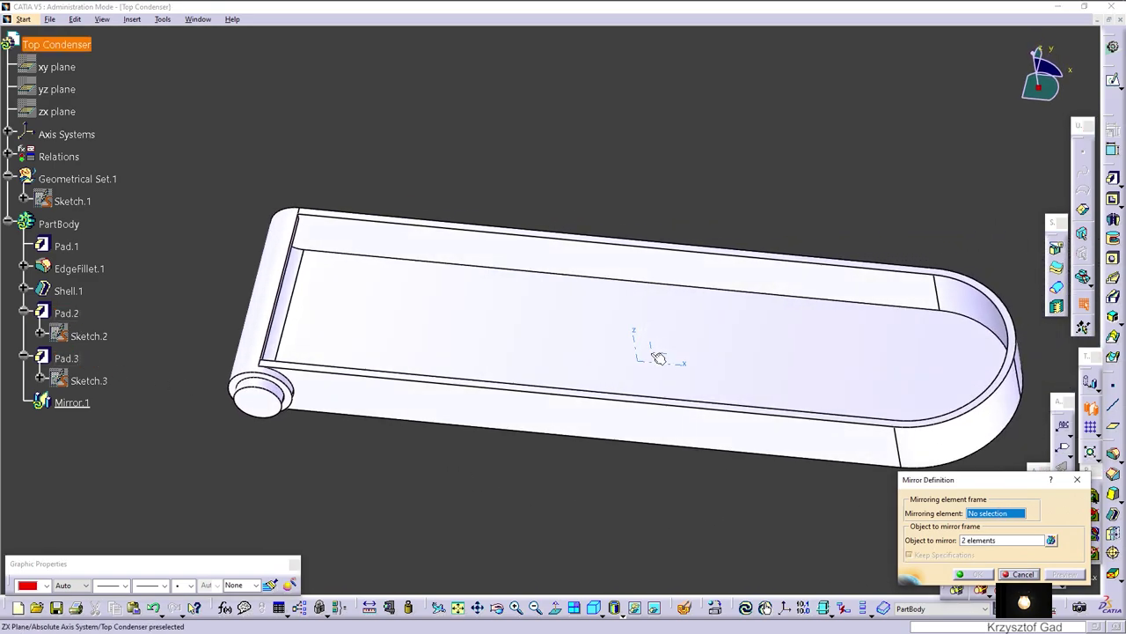
{"action": "left_click", "coordinate": [659, 358]}
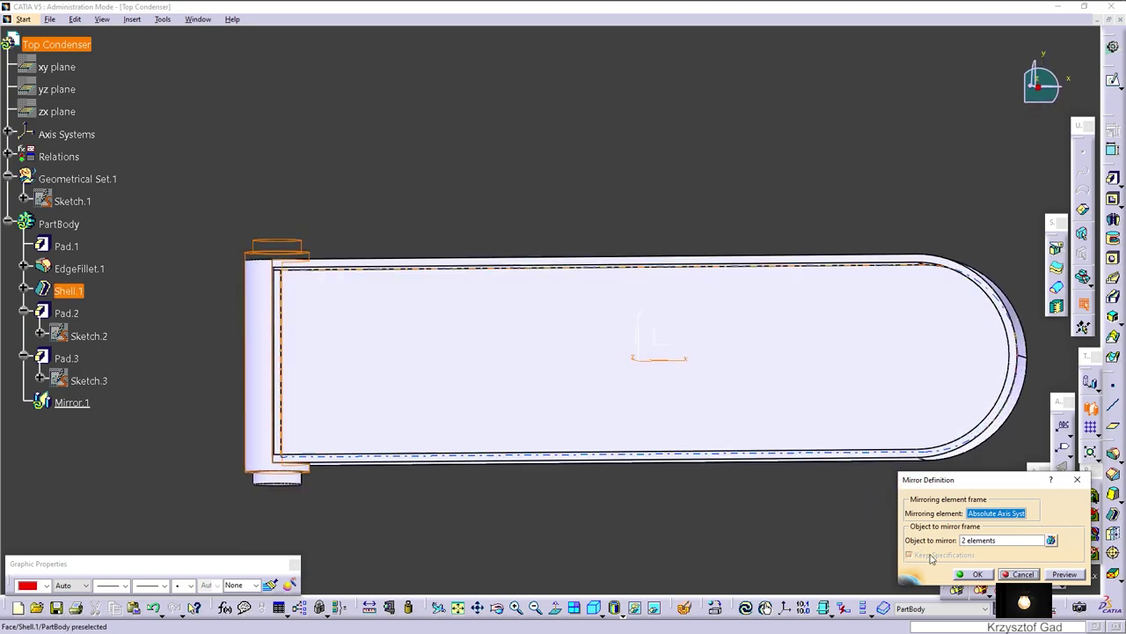
{"action": "left_click", "coordinate": [972, 577]}
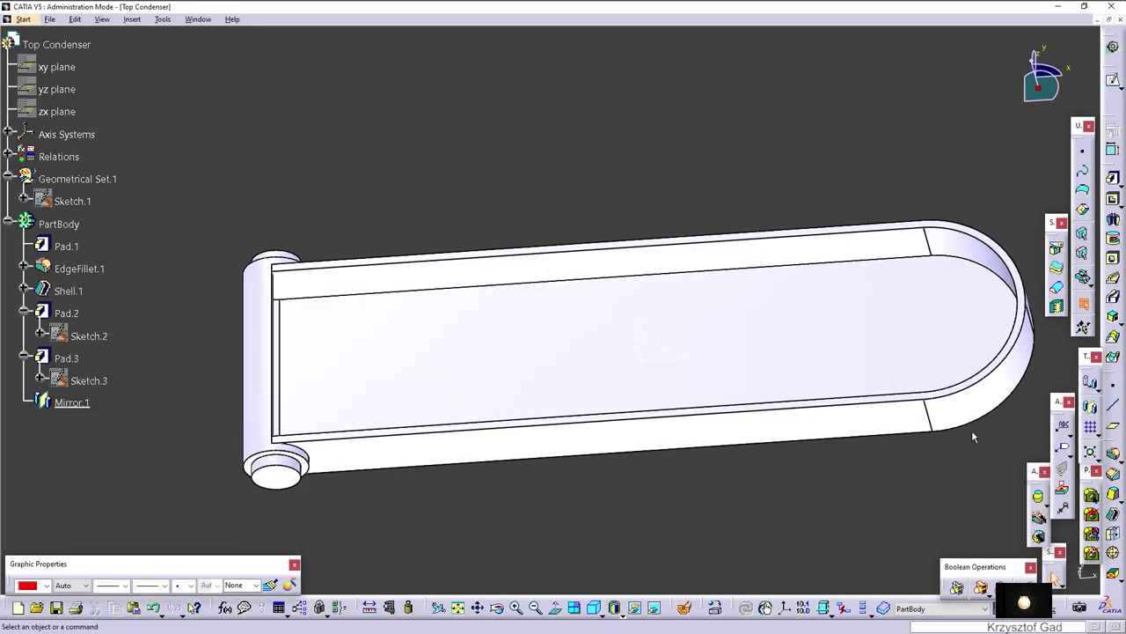
- Create Plane.1 offset 2 mm from the XY plane and open a sketch on it
{"action": "left_click", "coordinate": [1114, 427]}
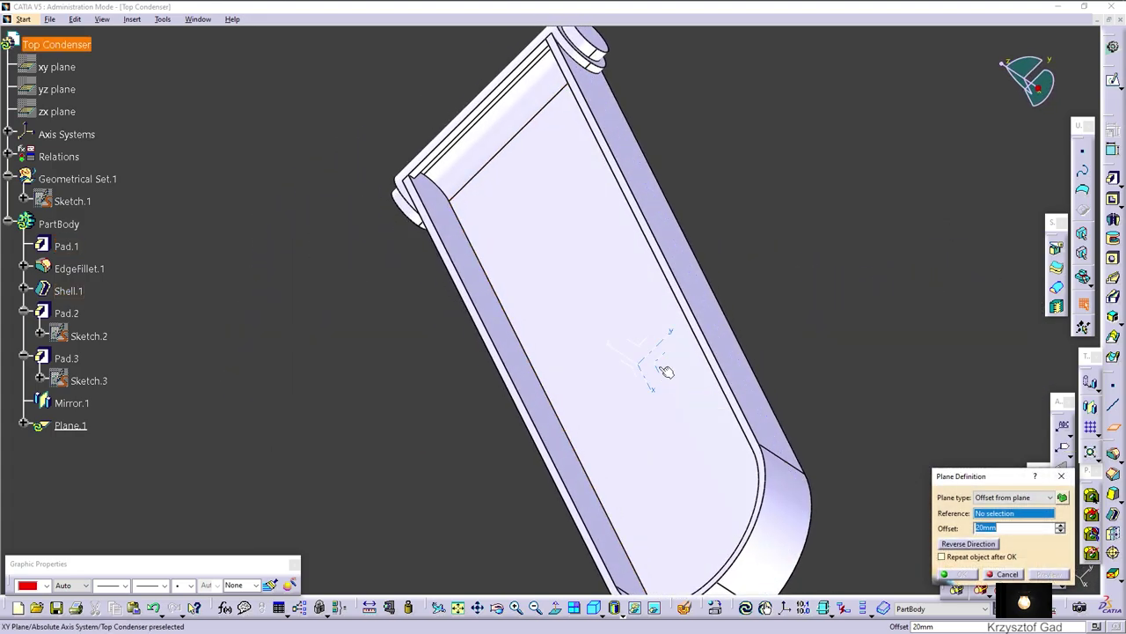
{"action": "left_click", "coordinate": [666, 371]}
{"action": "type", "text": "2"}
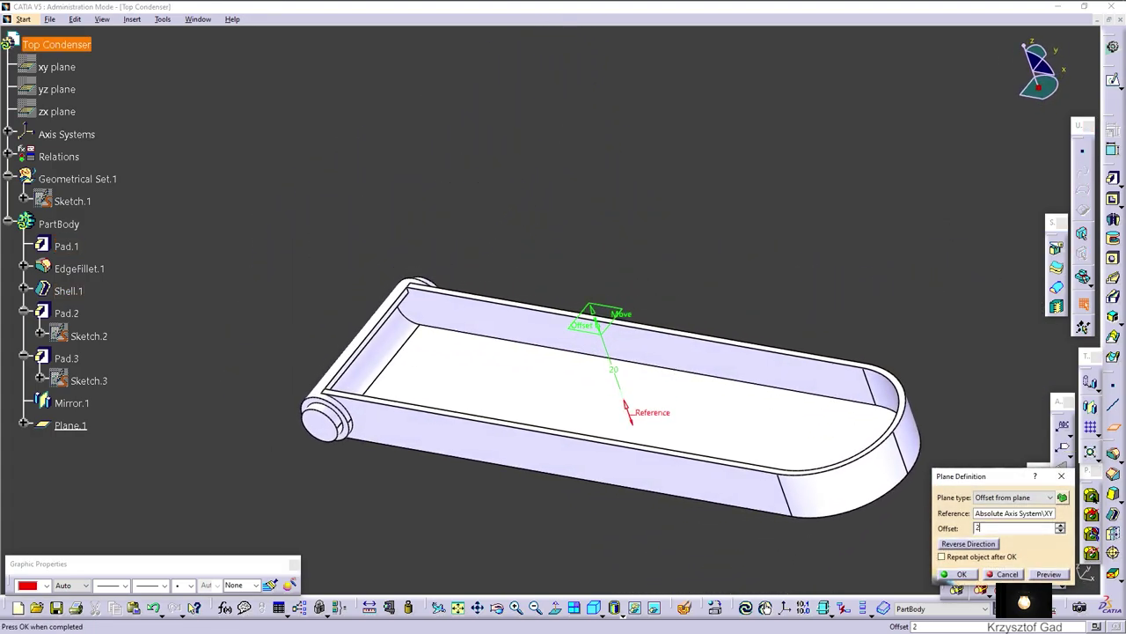
{"action": "key", "text": "Return"}
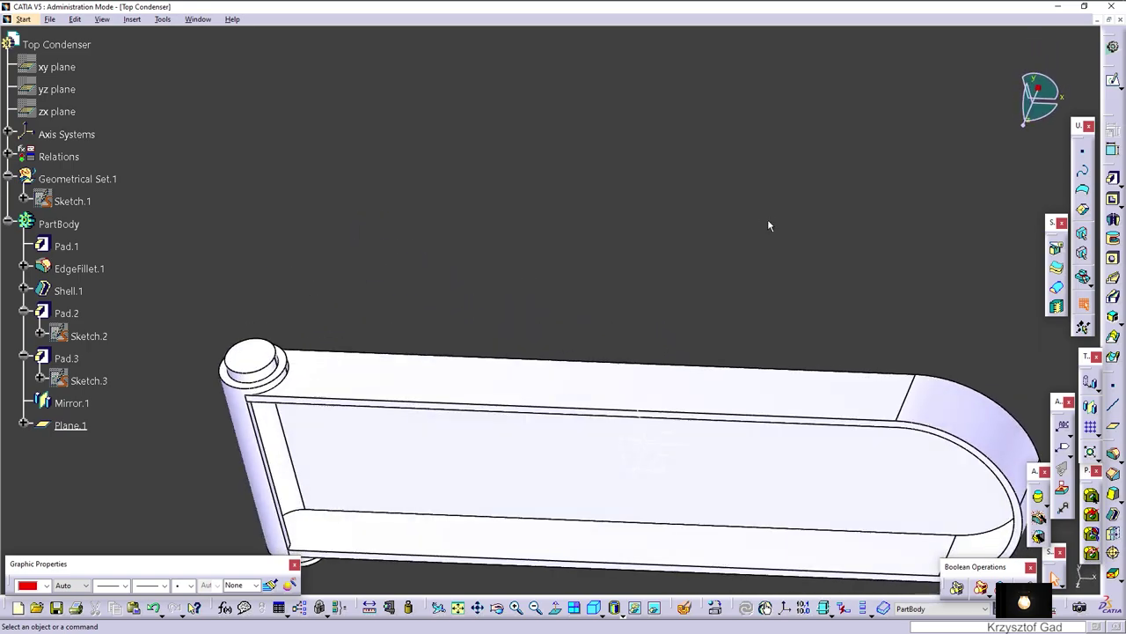
{"action": "mouse_move", "coordinate": [768, 226]}
{"action": "middle_mouse_down"}
{"action": "mouse_move", "coordinate": [748, 385]}
{"action": "mouse_move", "coordinate": [660, 464]}
{"action": "middle_mouse_up"}
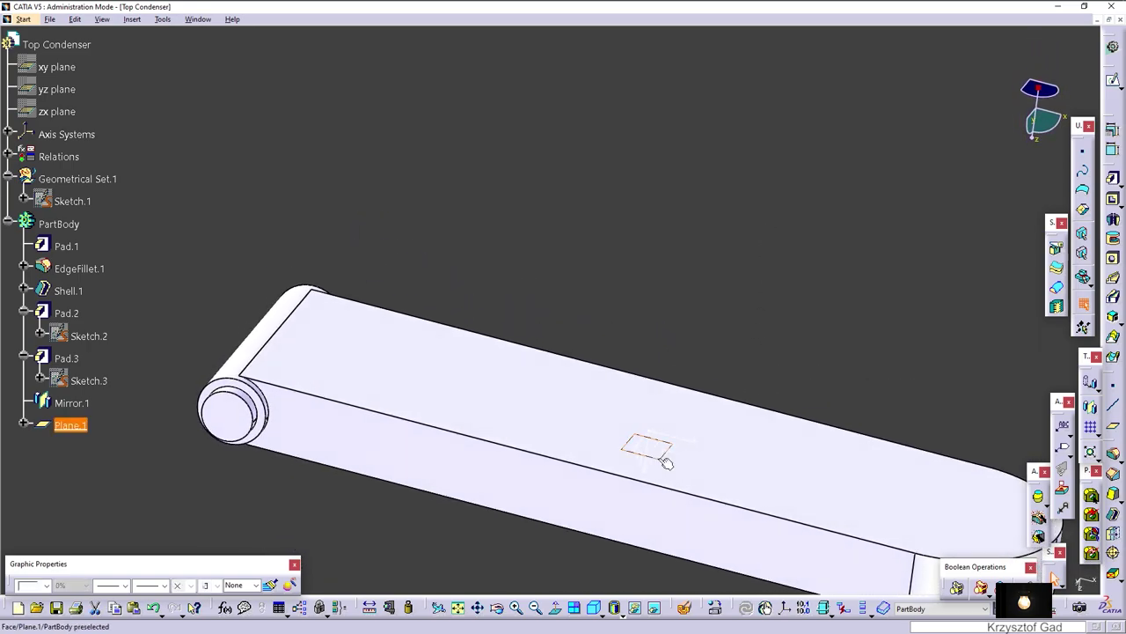
{"action": "middle_click_drag", "start_coordinate": [666, 463], "coordinate": [699, 426]}
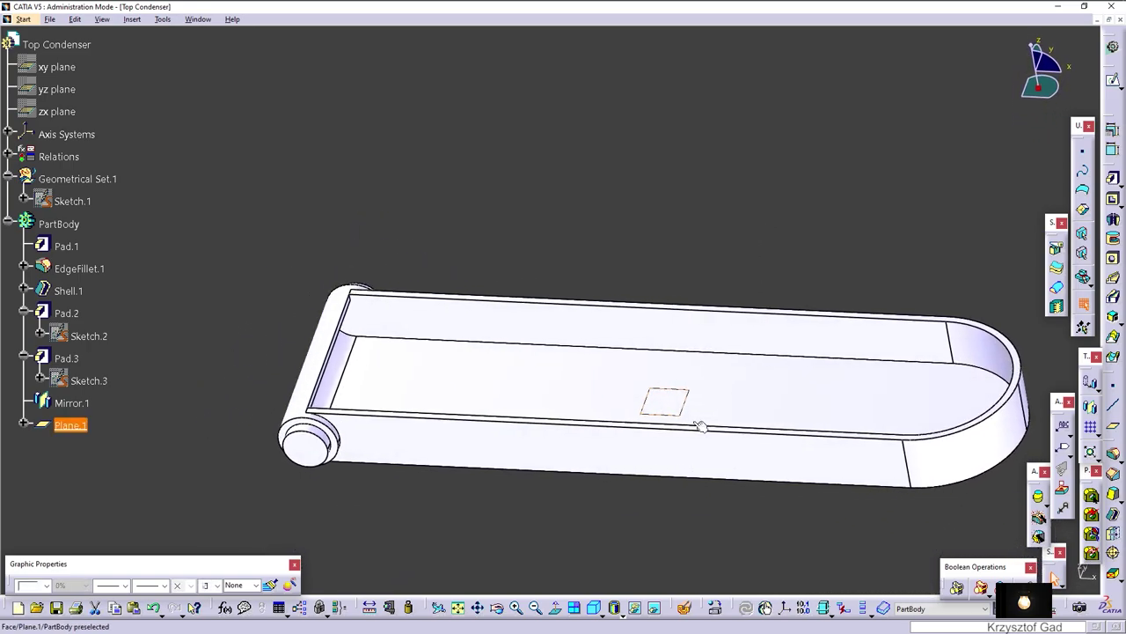
{"action": "left_click", "coordinate": [699, 426]}
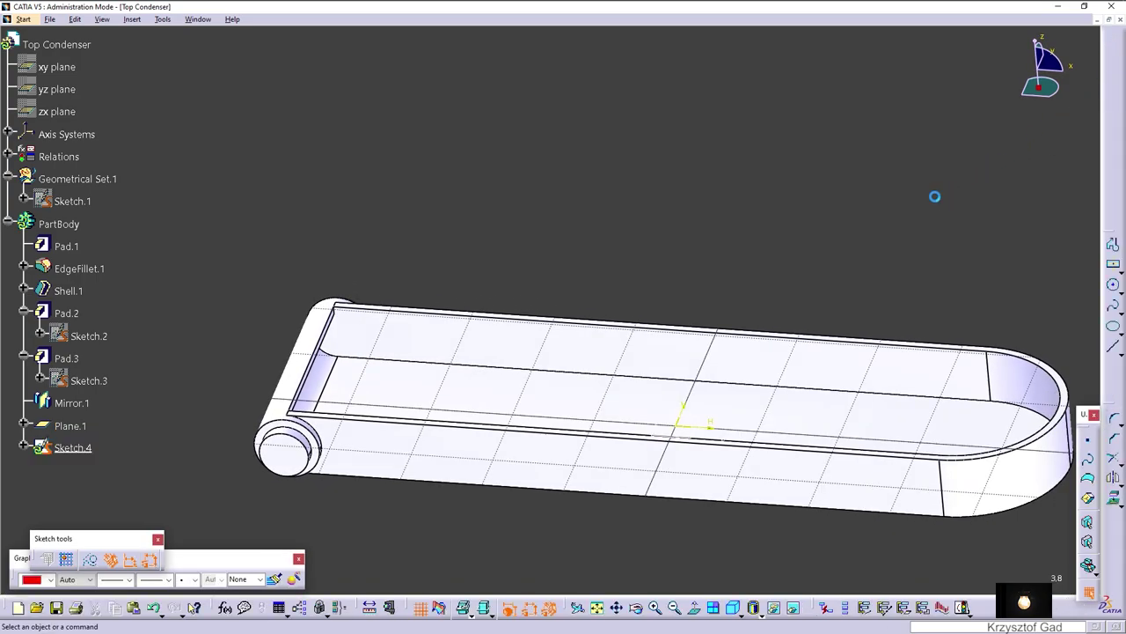
- Draw a 10 by 4 mm centred rectangle at the part's rolled end, then exit the sketch
{"action": "left_click", "coordinate": [1113, 268]}
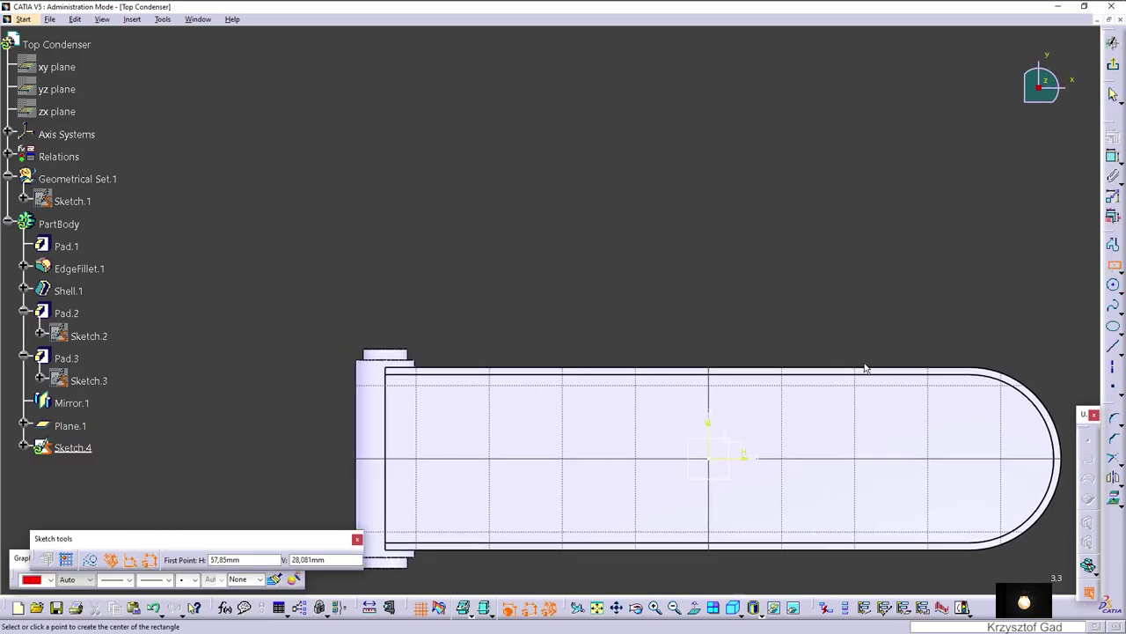
{"action": "scroll", "coordinate": [312, 430], "scroll_direction": "up", "scroll_amount": 2}
{"action": "left_click", "coordinate": [325, 383]}
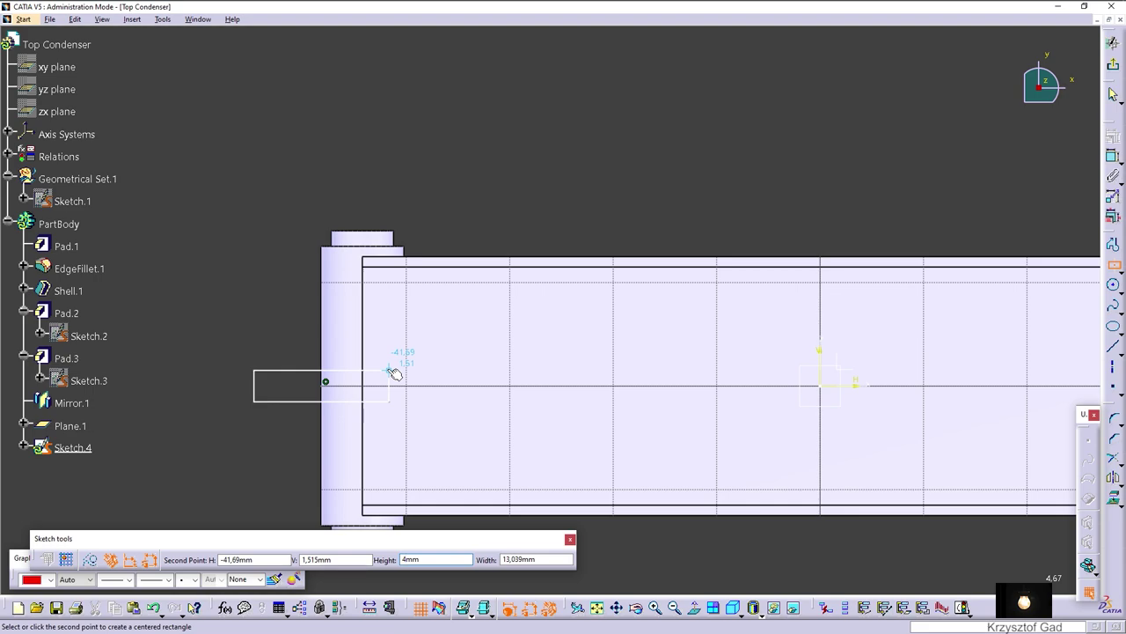
{"action": "key", "text": "Return"}
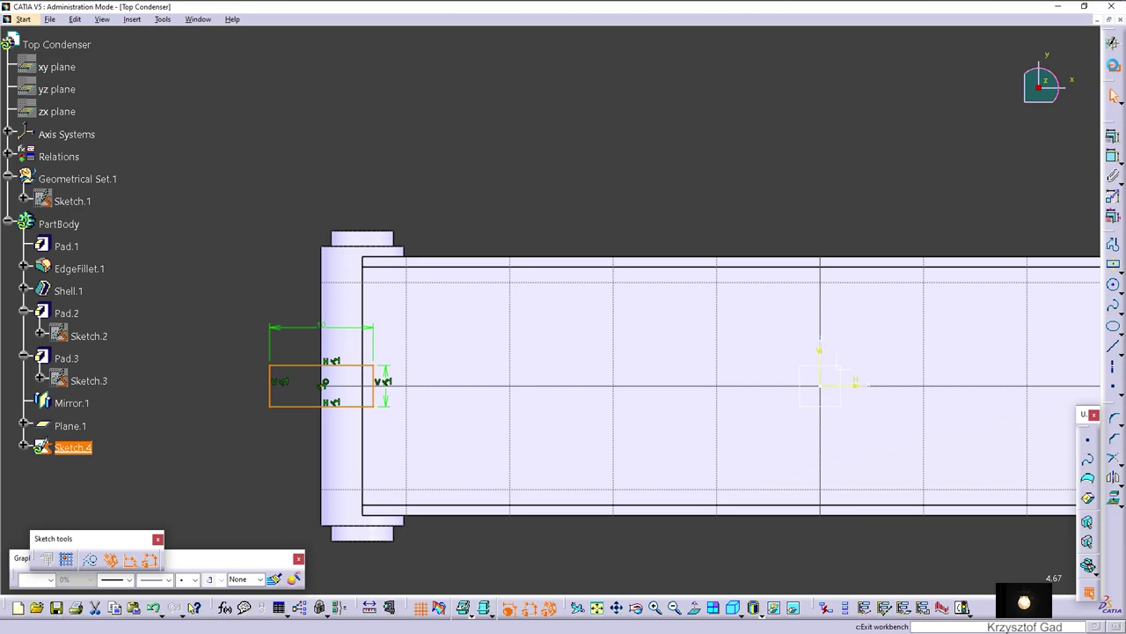
{"action": "left_click", "coordinate": [1114, 44]}
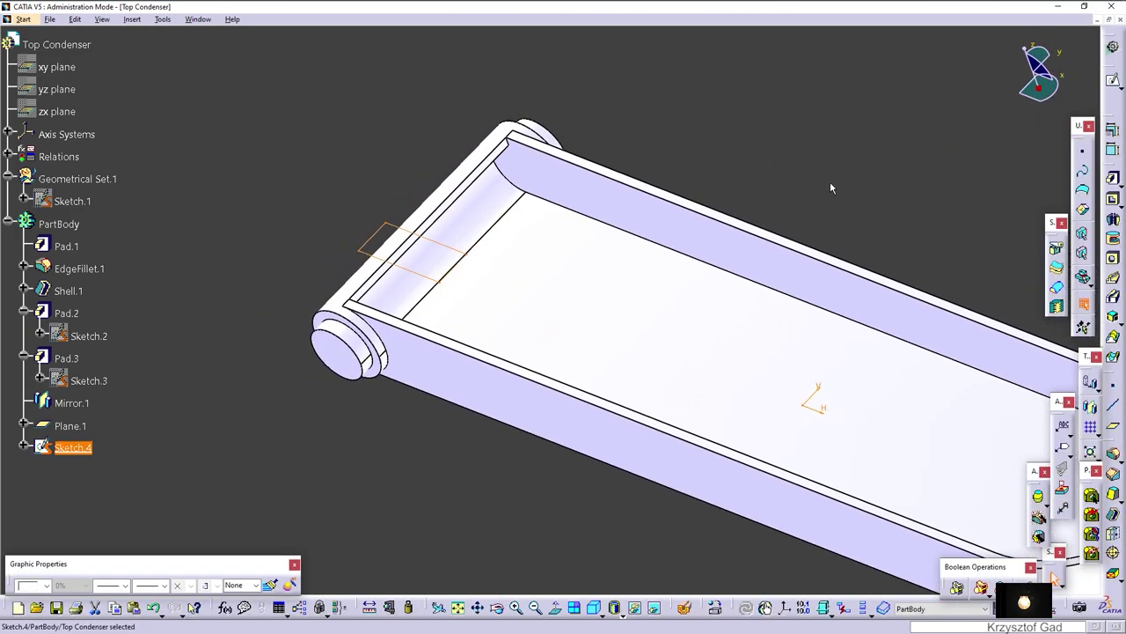
- Pocket Sketch.4's rectangle in the reversed direction, Up to last, through the rolled end
{"action": "left_click", "coordinate": [1113, 201]}
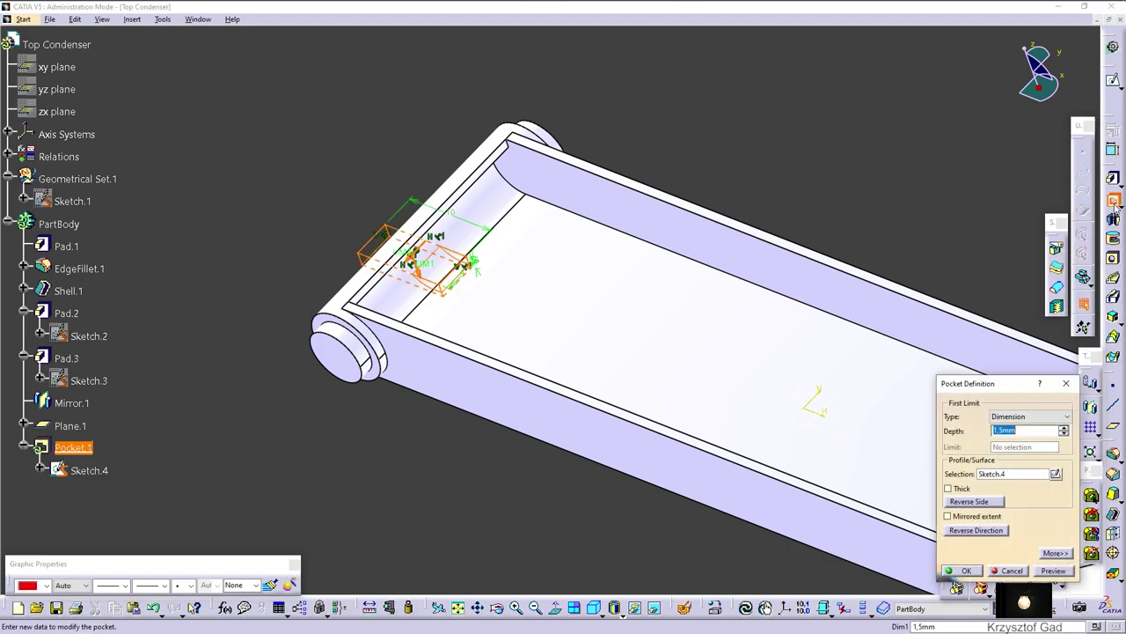
{"action": "left_click", "coordinate": [975, 530]}
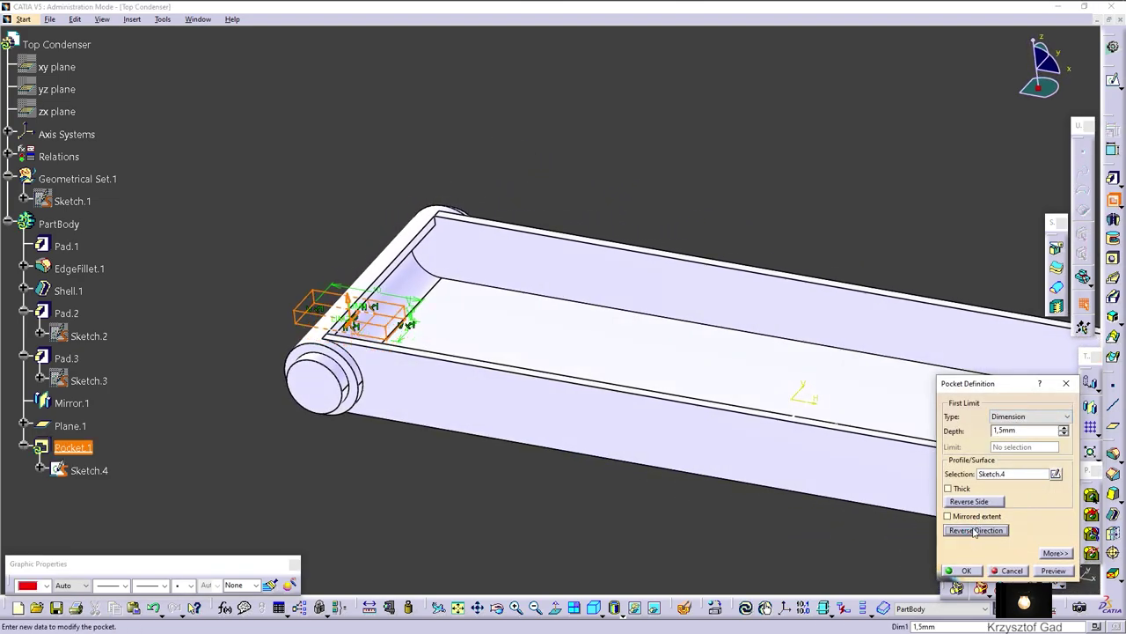
{"action": "left_click", "coordinate": [1016, 419]}
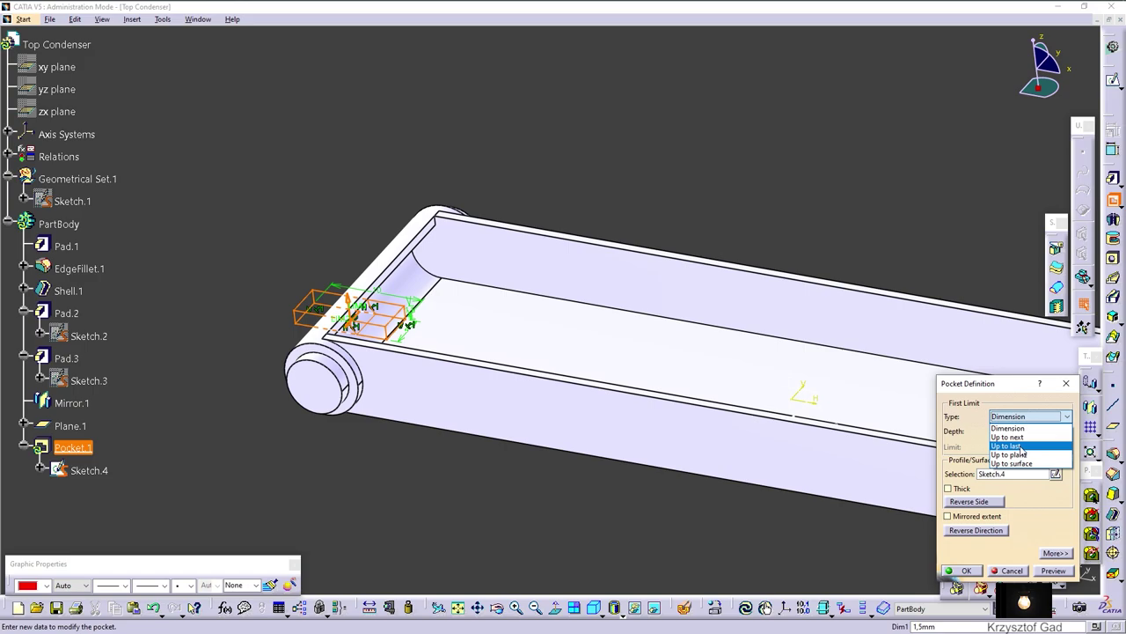
{"action": "left_click", "coordinate": [1006, 446]}
{"action": "left_click", "coordinate": [962, 570]}
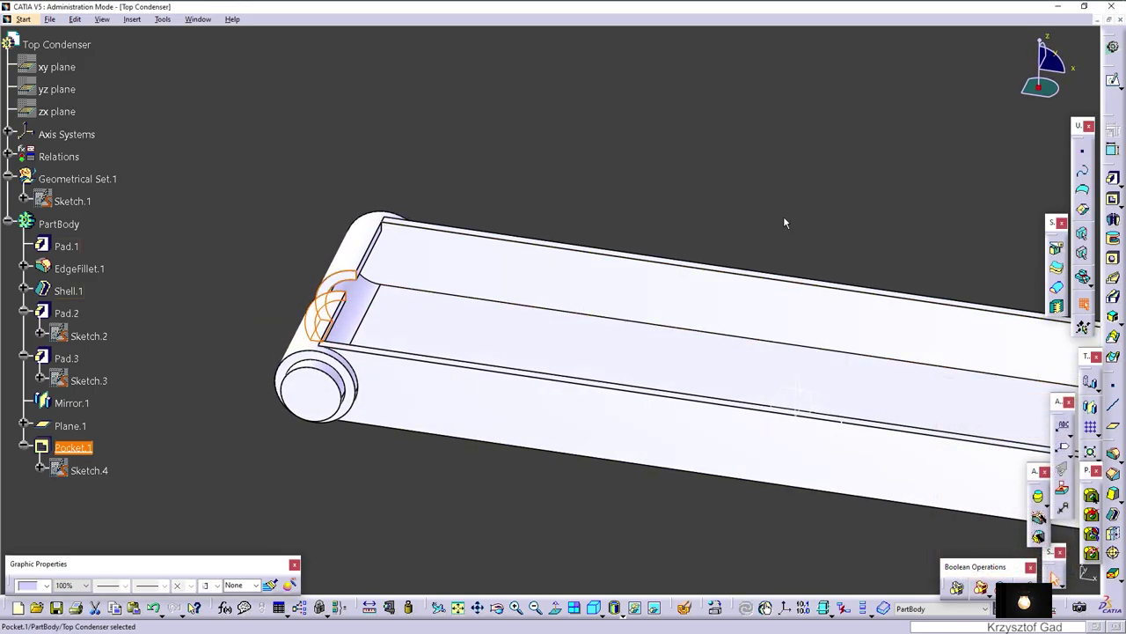
{"action": "mouse_move", "coordinate": [784, 222]}
{"action": "middle_mouse_down"}
{"action": "mouse_move", "coordinate": [756, 166]}
{"action": "mouse_move", "coordinate": [493, 187]}
{"action": "middle_mouse_up"}
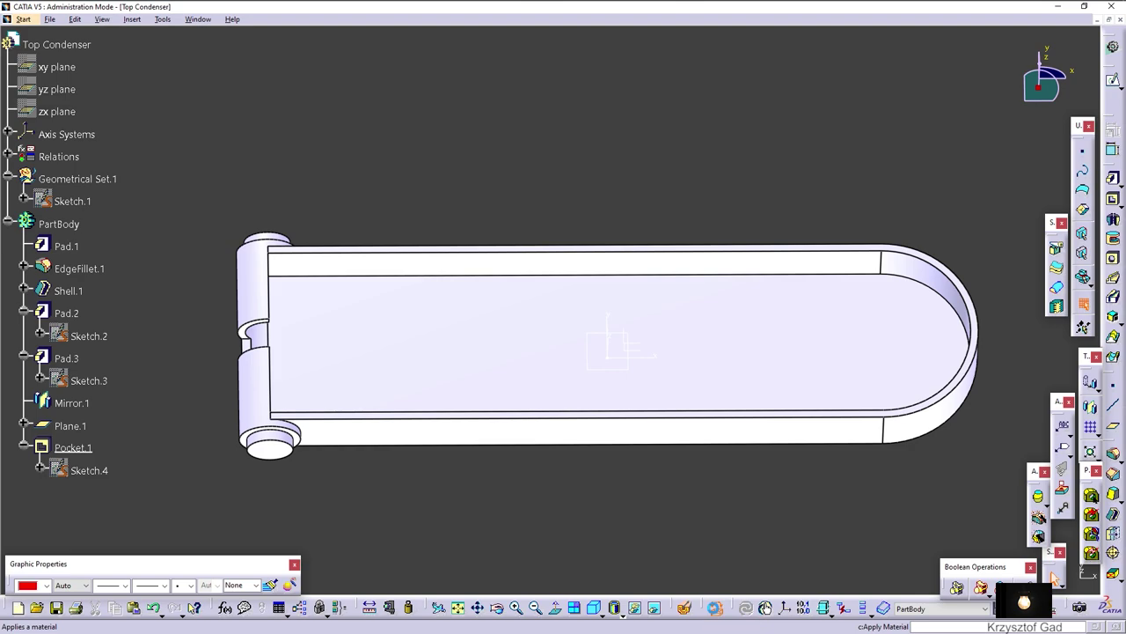
- Apply the Plastic material from the material library to the part
{"action": "left_click", "coordinate": [714, 607]}
{"action": "scroll", "coordinate": [342, 269], "scroll_direction": "down", "scroll_amount": 3}
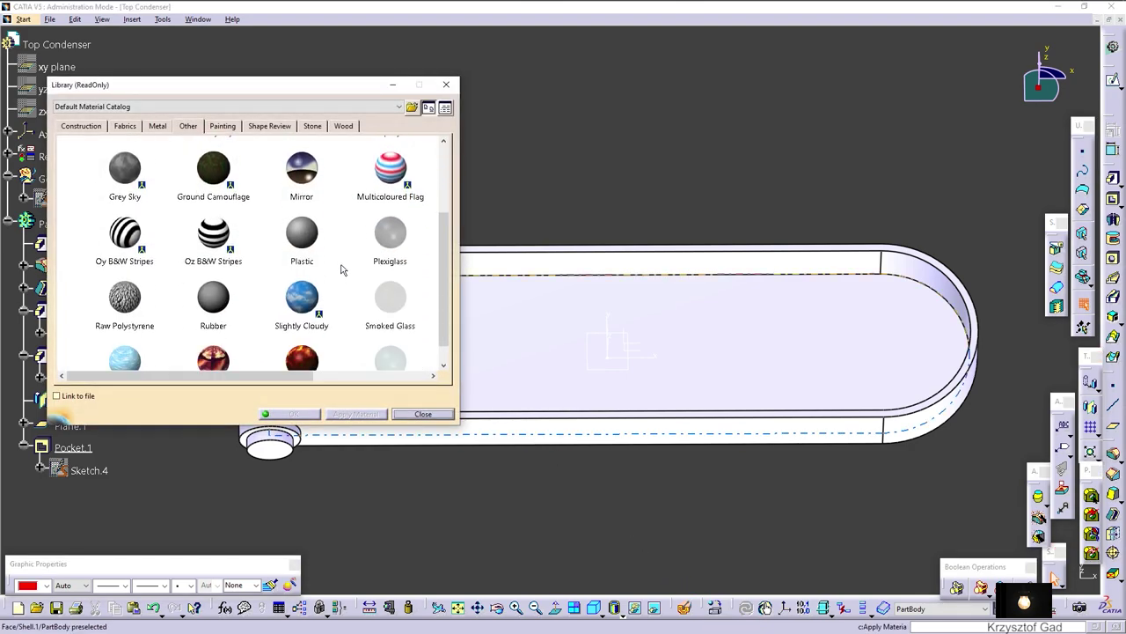
{"action": "left_click_drag", "start_coordinate": [309, 240], "coordinate": [555, 326]}
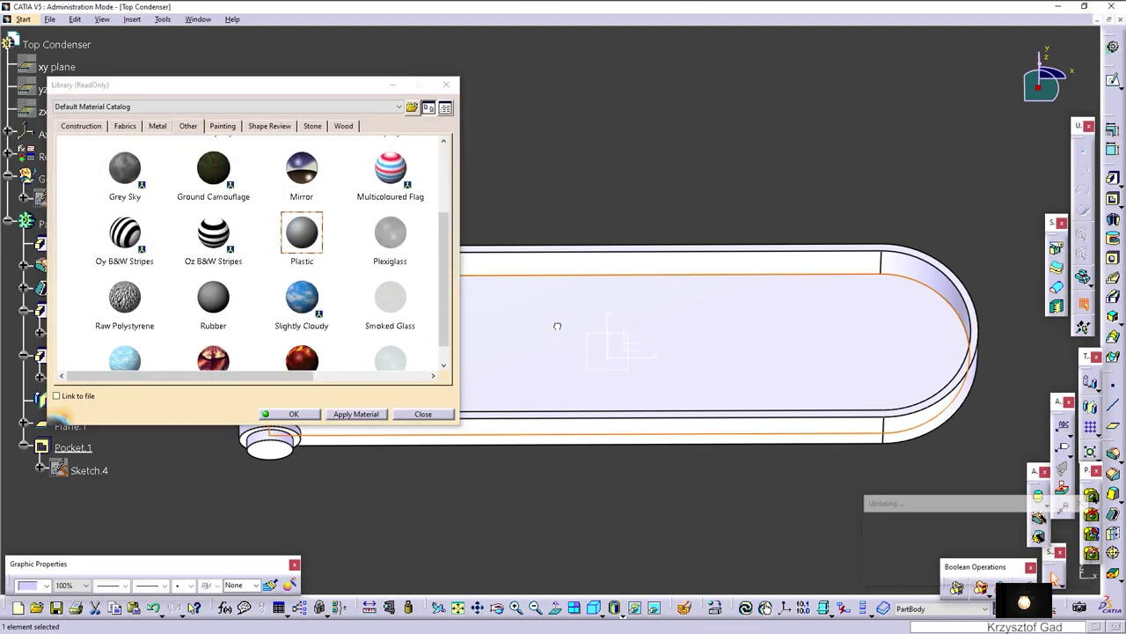
{"action": "left_click", "coordinate": [294, 413]}
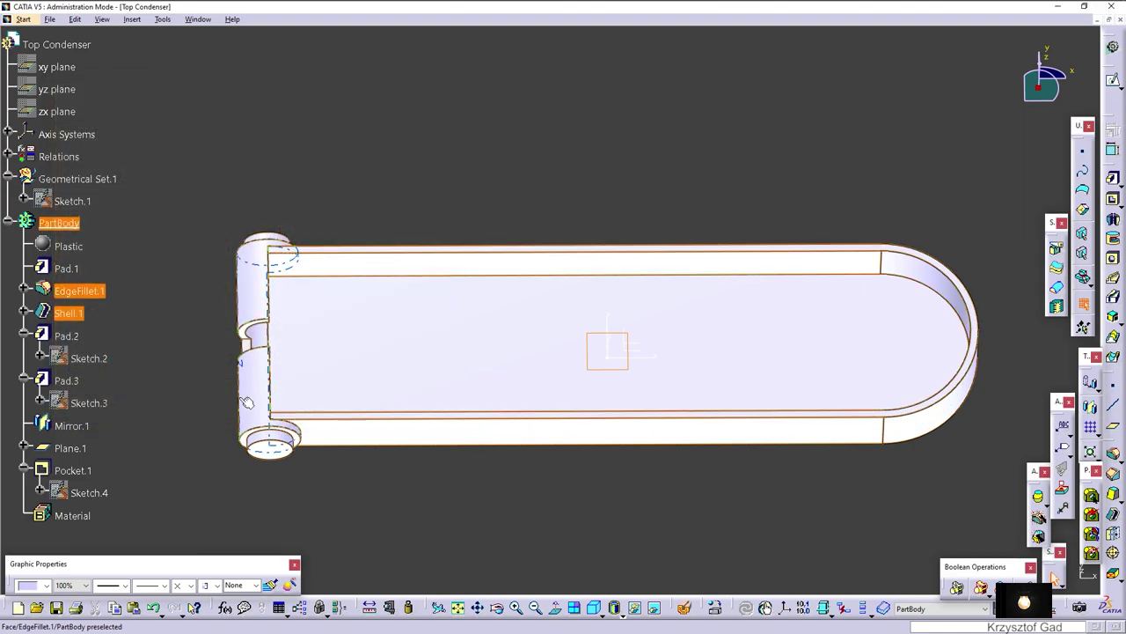
- Colour the PartBody tan using the fill colour in Graphic Properties
{"action": "left_click", "coordinate": [74, 225]}
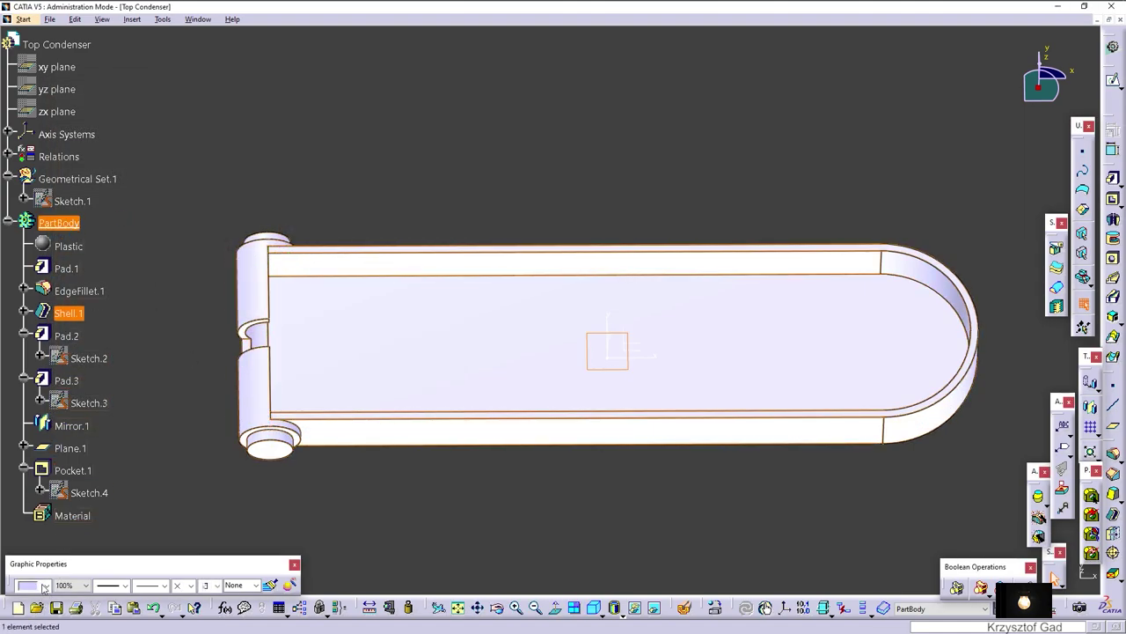
{"action": "left_click", "coordinate": [44, 585]}
{"action": "left_click", "coordinate": [26, 530]}
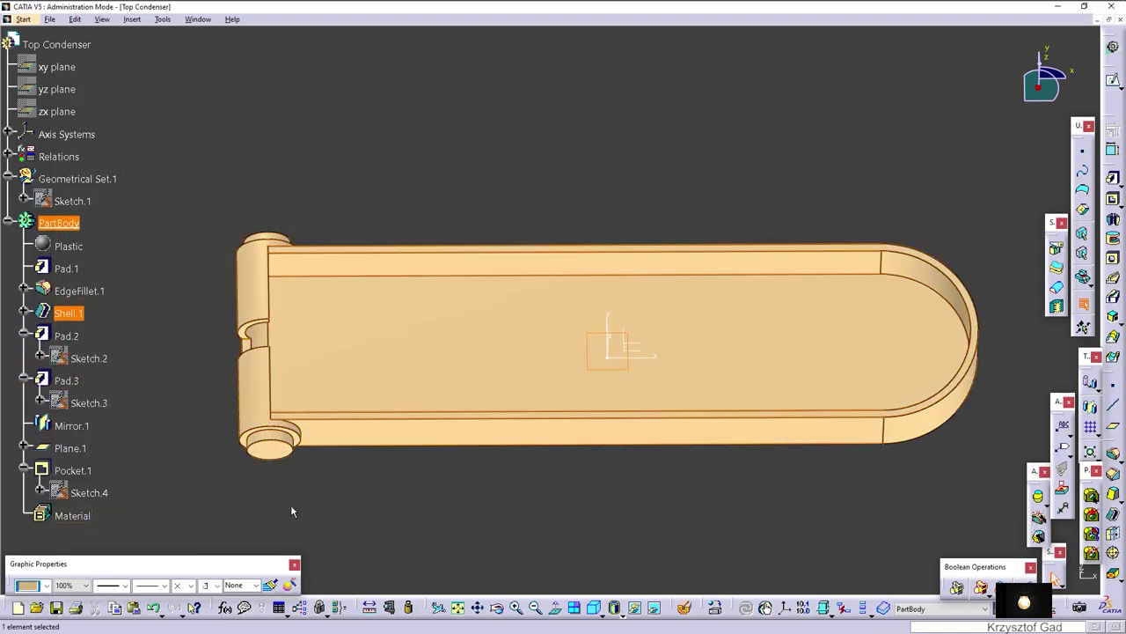
{"action": "left_click", "coordinate": [291, 505]}
- Hide Plane.1 and bring up the Absolute Axis System's options in the tree
{"action": "right_click", "coordinate": [86, 450]}
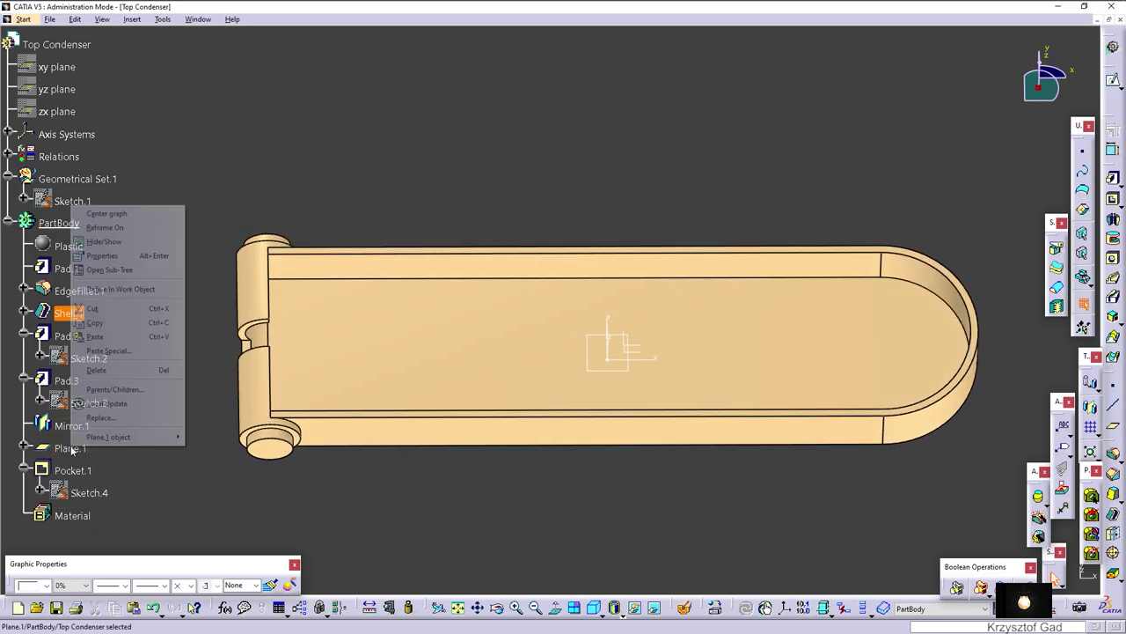
{"action": "left_click", "coordinate": [114, 242]}
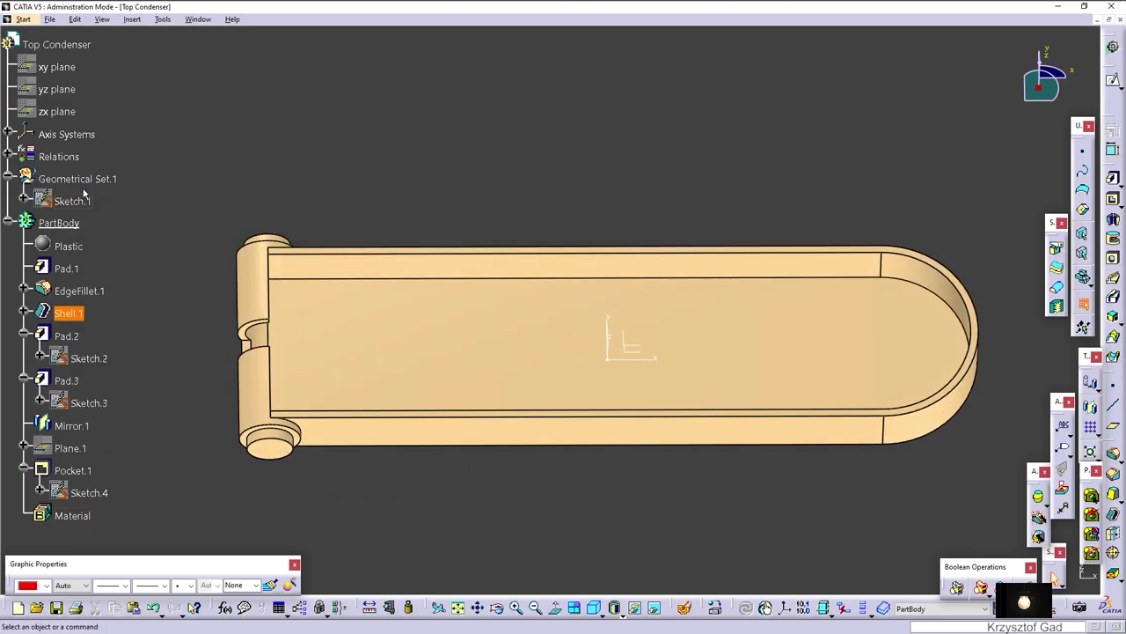
{"action": "left_click", "coordinate": [7, 134]}
{"action": "right_click", "coordinate": [44, 155]}
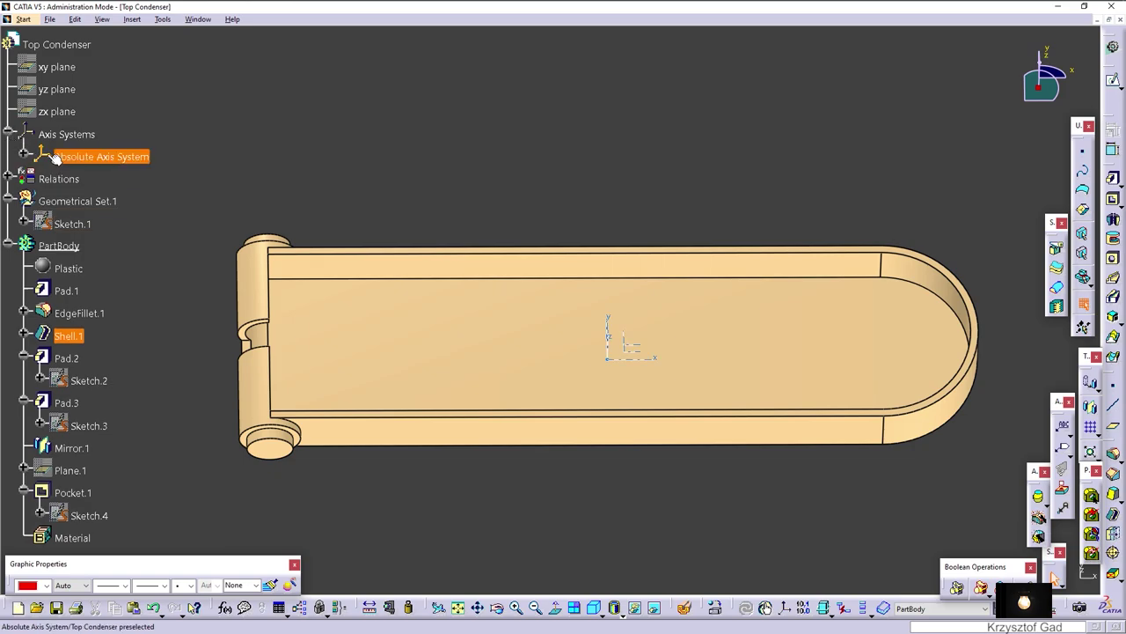
- Hide the Absolute Axis System so only the tan plastic tray shows
{"action": "left_click", "coordinate": [82, 193]}
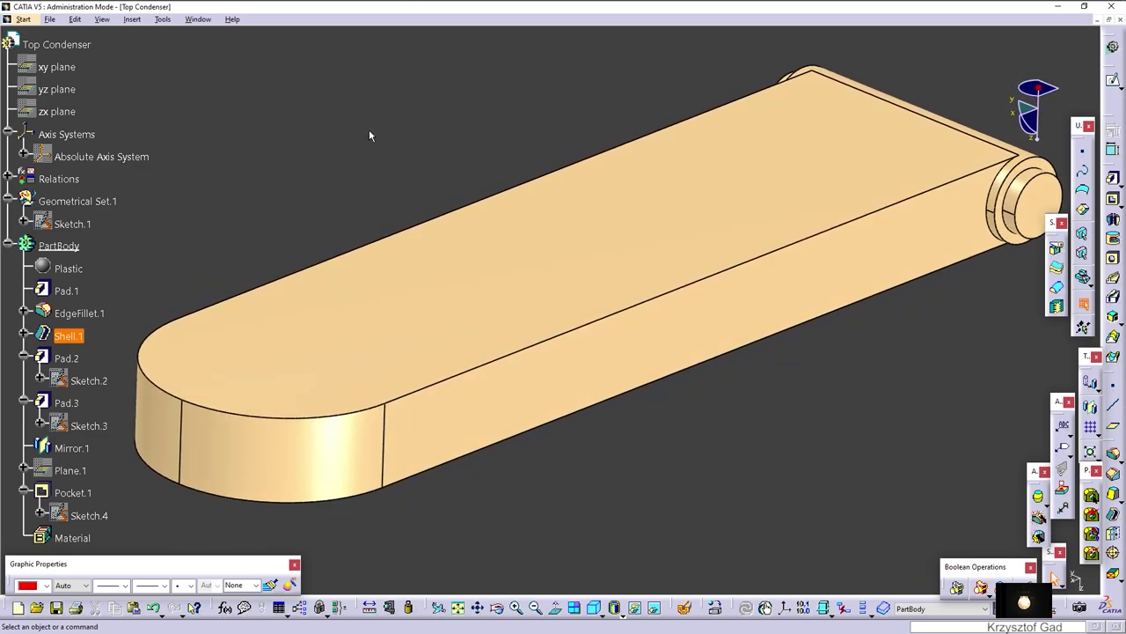
- Create a new Part Design part named Condenser Strainer
{"action": "left_click", "coordinate": [24, 19]}
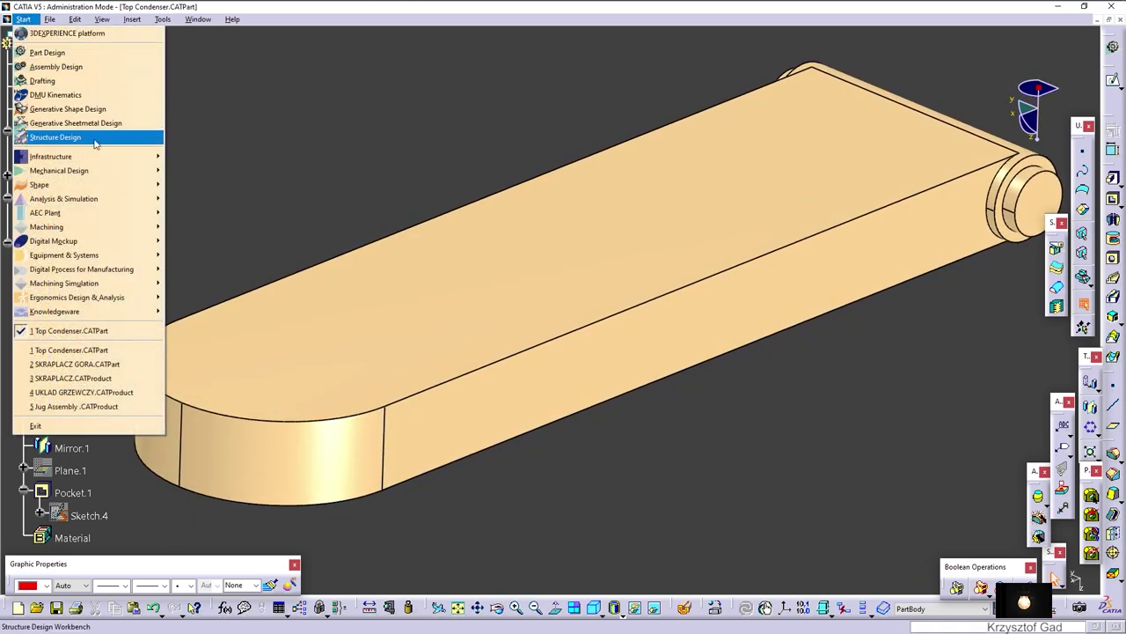
{"action": "left_click", "coordinate": [216, 171]}
{"action": "type", "text": "Condenser Strainer"}
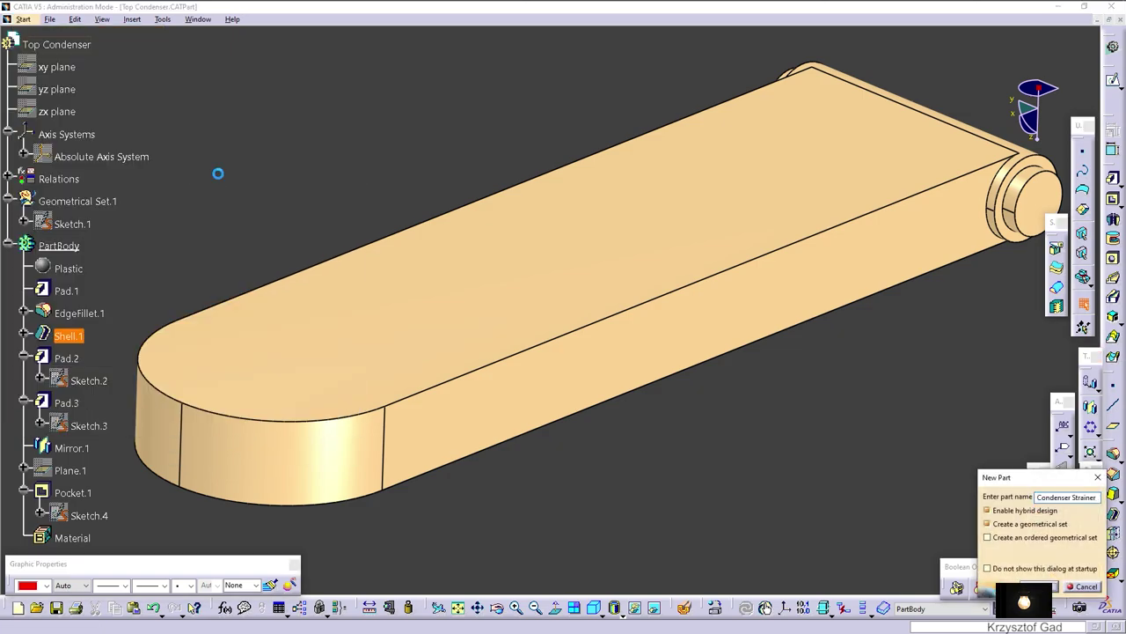
{"action": "key", "text": "Return"}
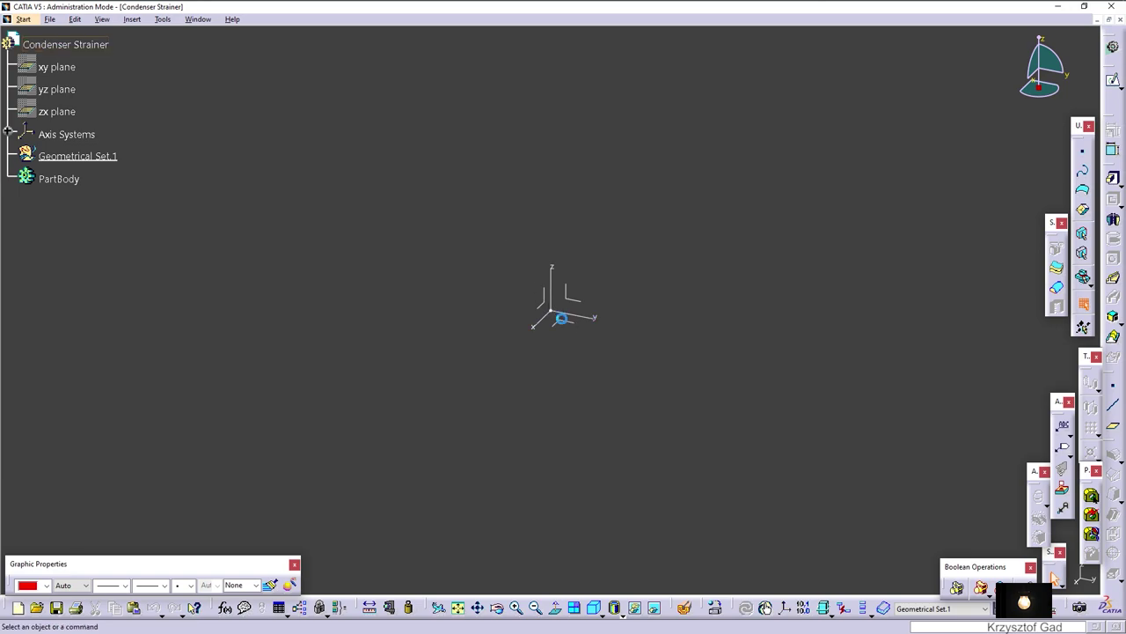
- Sketch a centered 91.5 by 23 rectangle on the xy plane at the origin
{"action": "left_click", "coordinate": [1054, 577]}
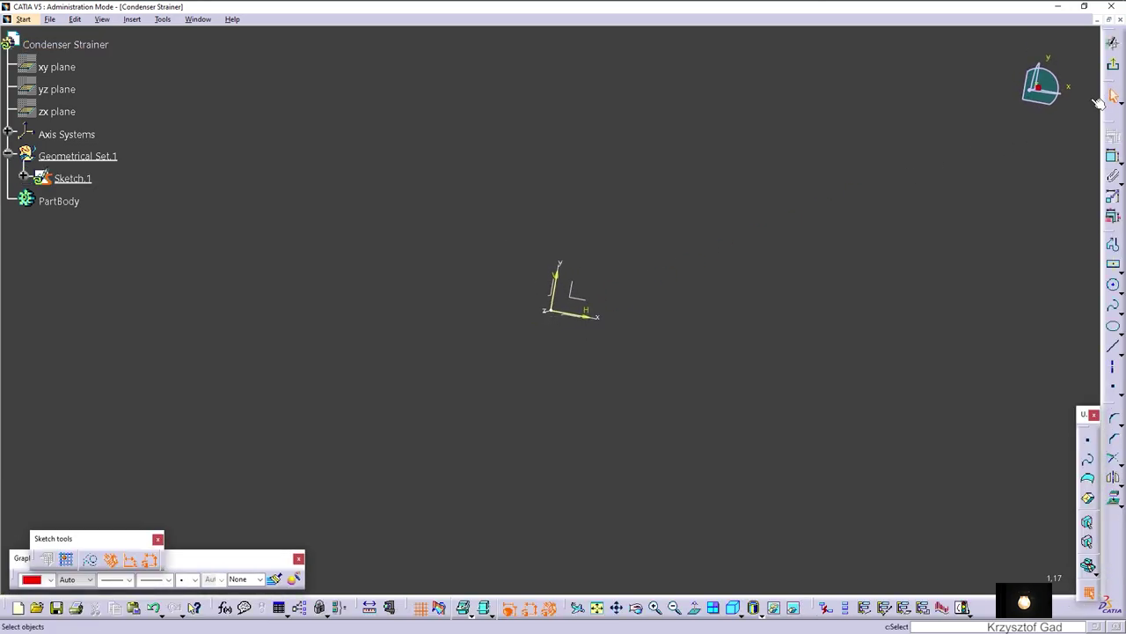
{"action": "left_click", "coordinate": [1113, 264]}
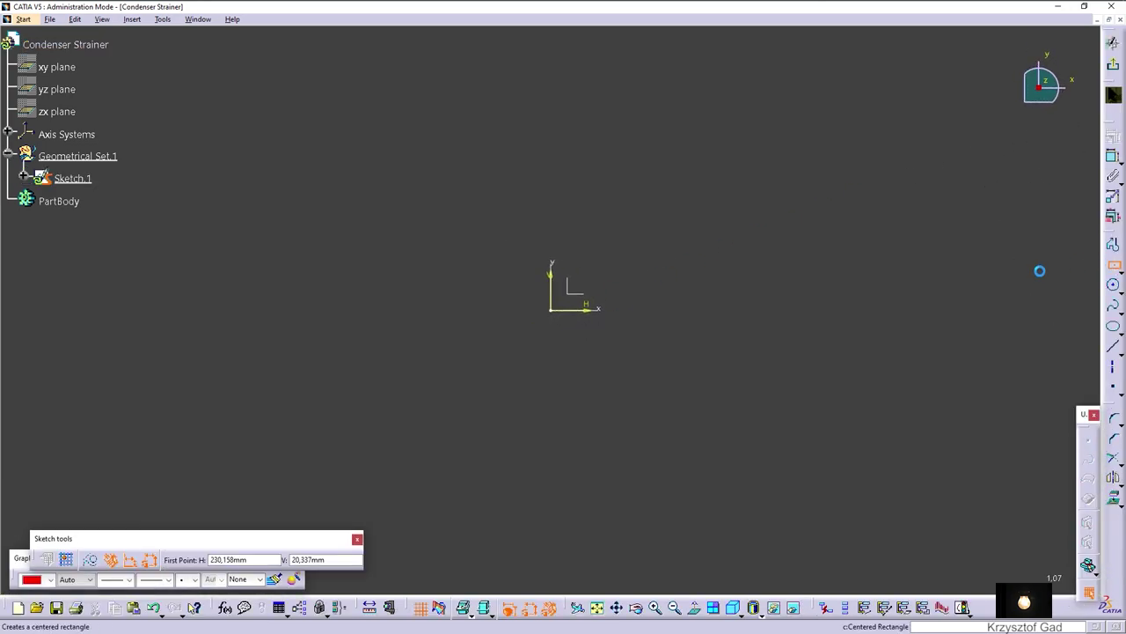
{"action": "left_click", "coordinate": [550, 309]}
{"action": "type", "text": "91,5"}
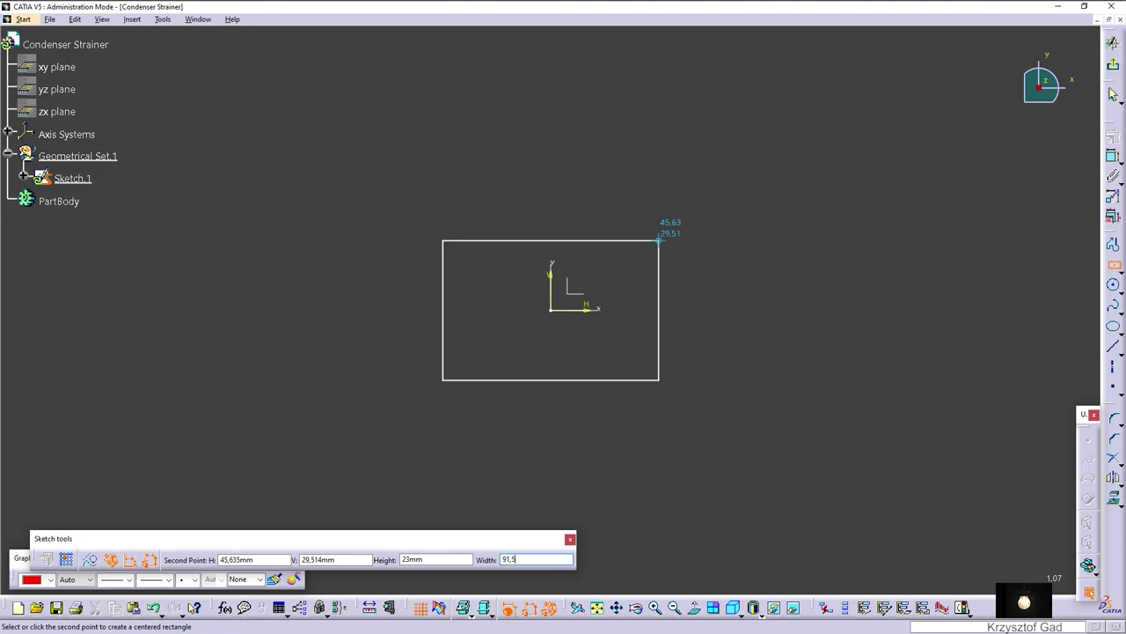
{"action": "key", "text": "Return"}
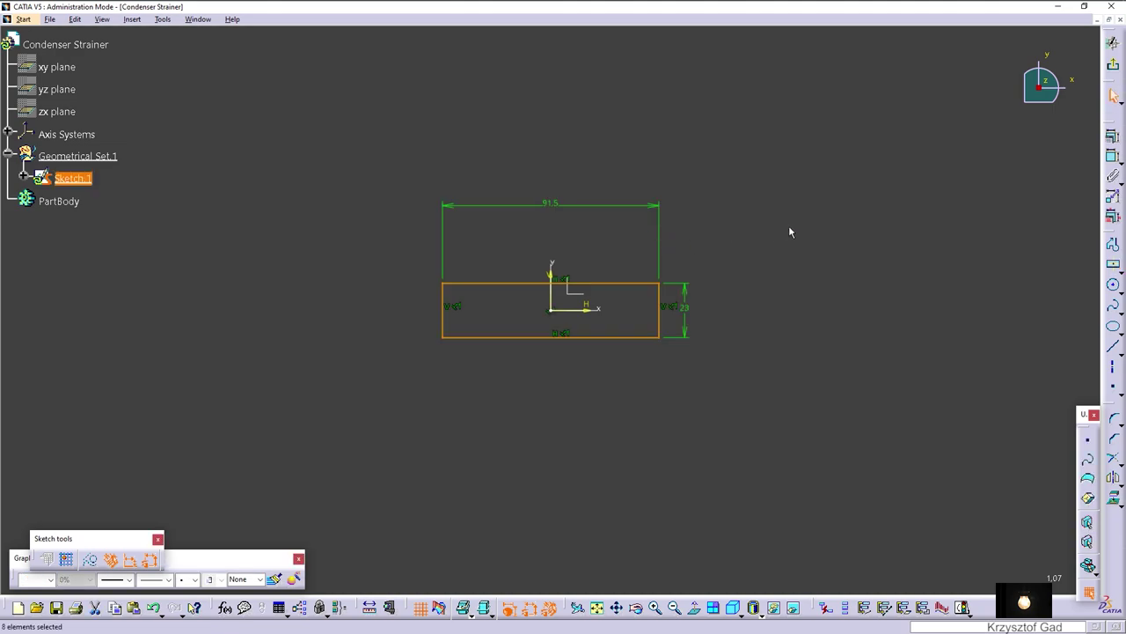
{"action": "left_click", "coordinate": [789, 232]}
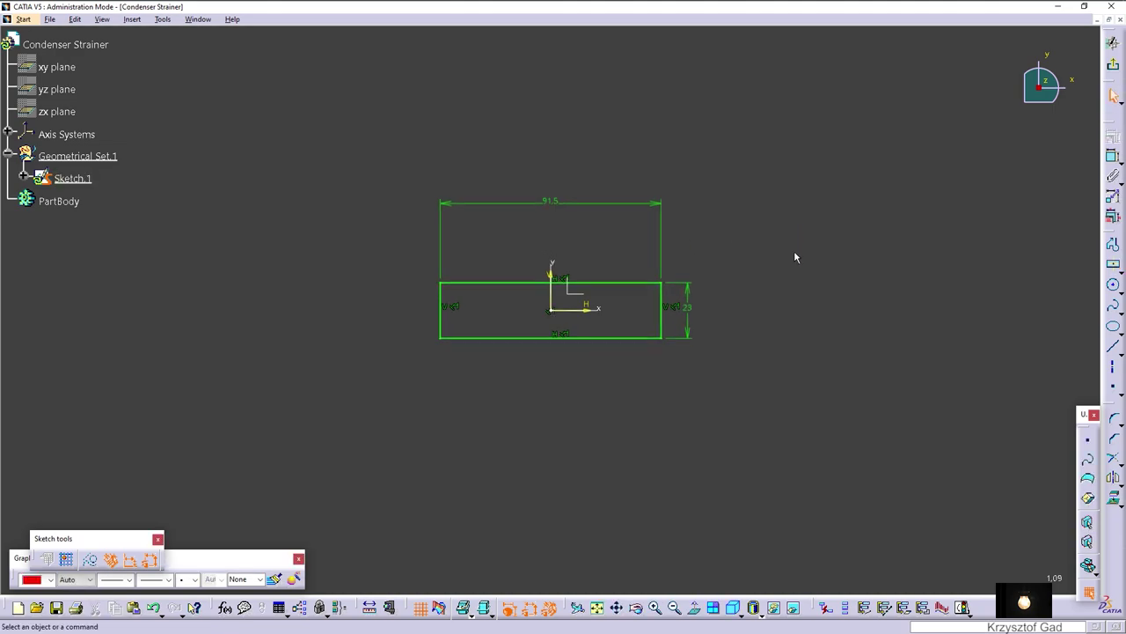
- Round the rectangle's two right corners at R11.5 and exit the sketch
{"action": "left_click", "coordinate": [1114, 422]}
{"action": "left_click_drag", "start_coordinate": [734, 275], "coordinate": [827, 459]}
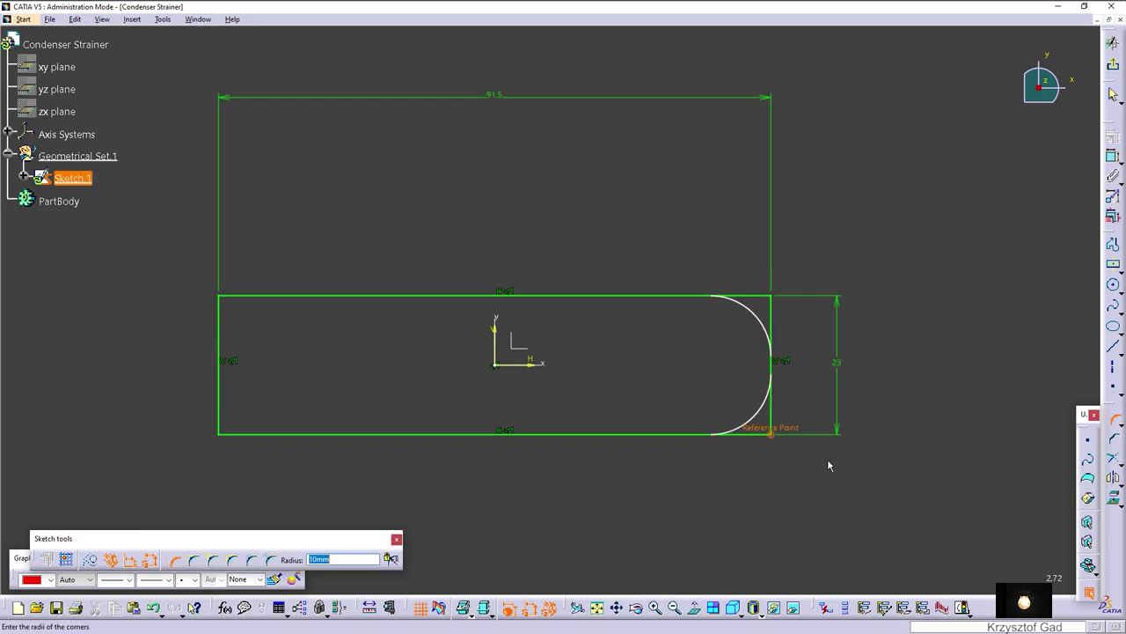
{"action": "type", "text": "5"}
{"action": "key", "text": "Return"}
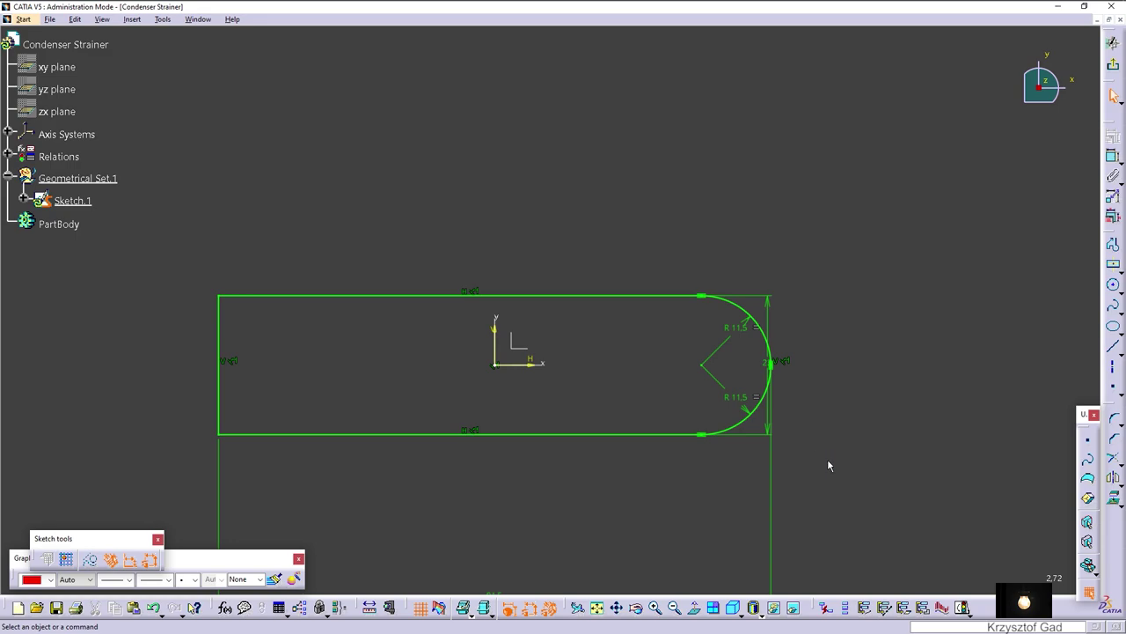
{"action": "left_click", "coordinate": [1113, 42]}
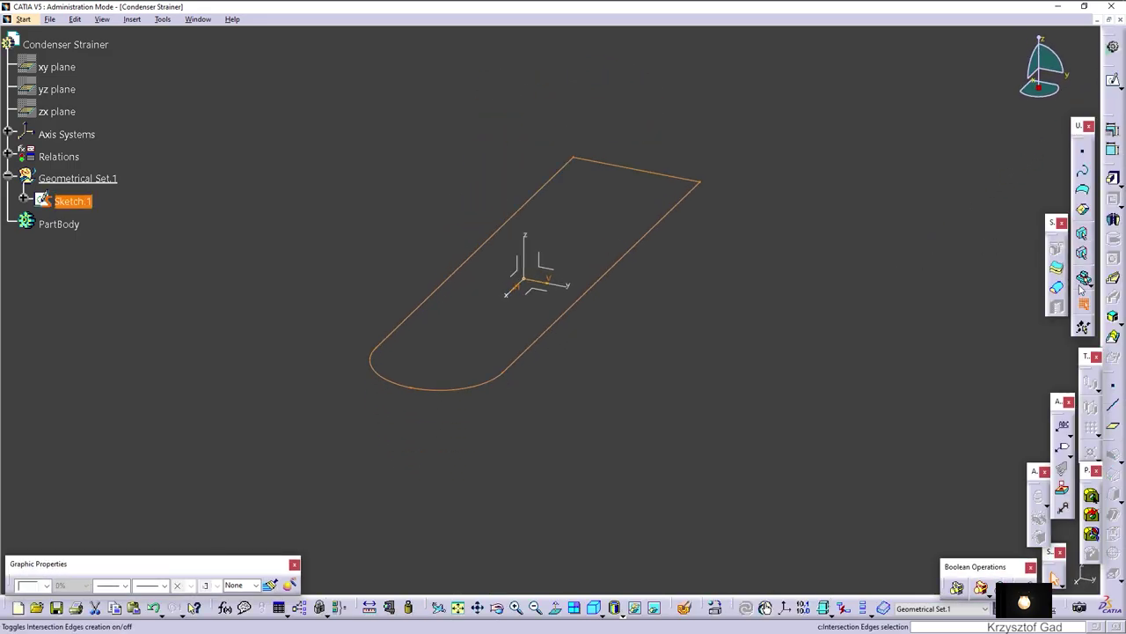
- Pad Sketch.1 into a thin plate, creating Pad.1
{"action": "left_click", "coordinate": [1114, 177]}
{"action": "left_click", "coordinate": [648, 349]}
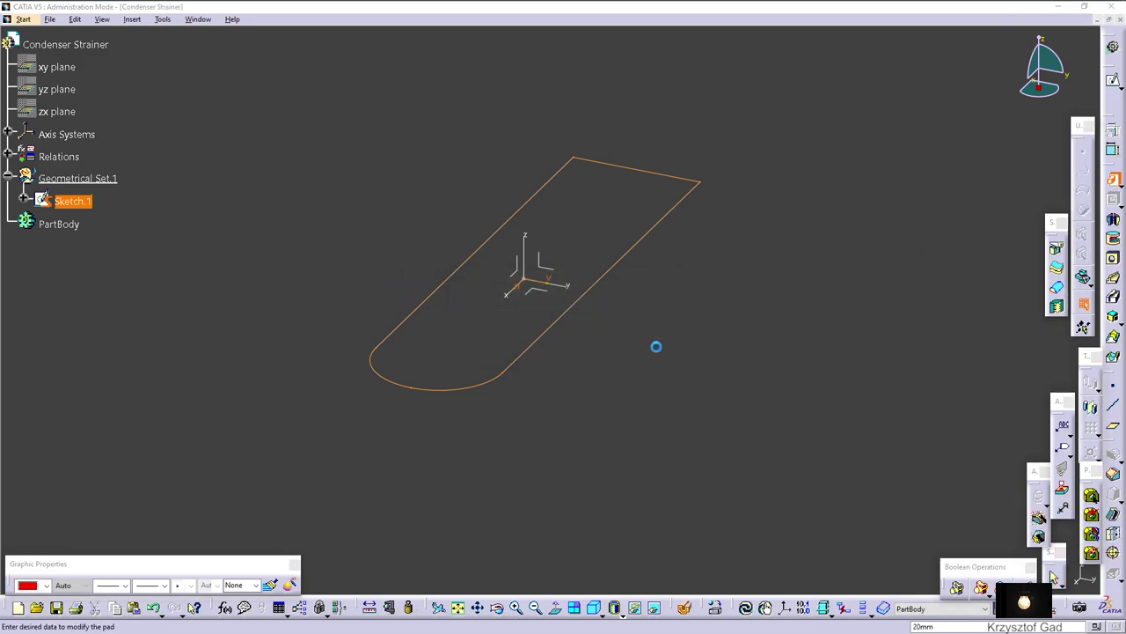
{"action": "type", "text": "1"}
{"action": "key", "text": "Return"}
- Start a hole on the plate's top face
{"action": "mouse_move", "coordinate": [656, 346]}
{"action": "middle_mouse_down"}
{"action": "mouse_move", "coordinate": [880, 279]}
{"action": "mouse_move", "coordinate": [874, 202]}
{"action": "mouse_move", "coordinate": [736, 334]}
{"action": "middle_mouse_up"}
{"action": "left_click", "coordinate": [746, 332]}
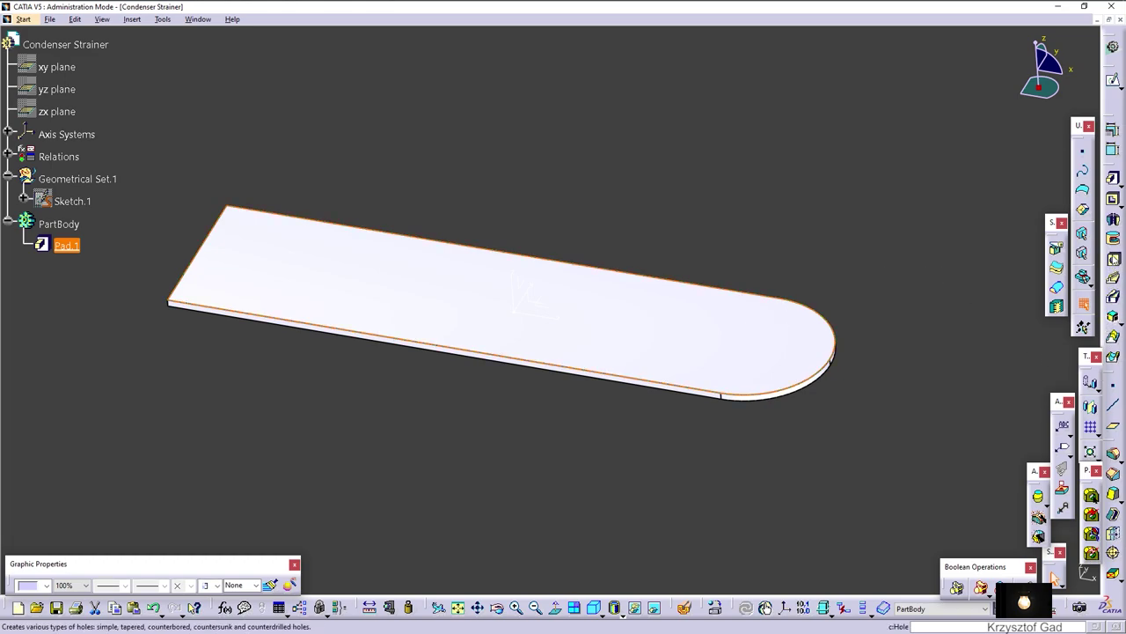
{"action": "left_click", "coordinate": [1114, 263]}
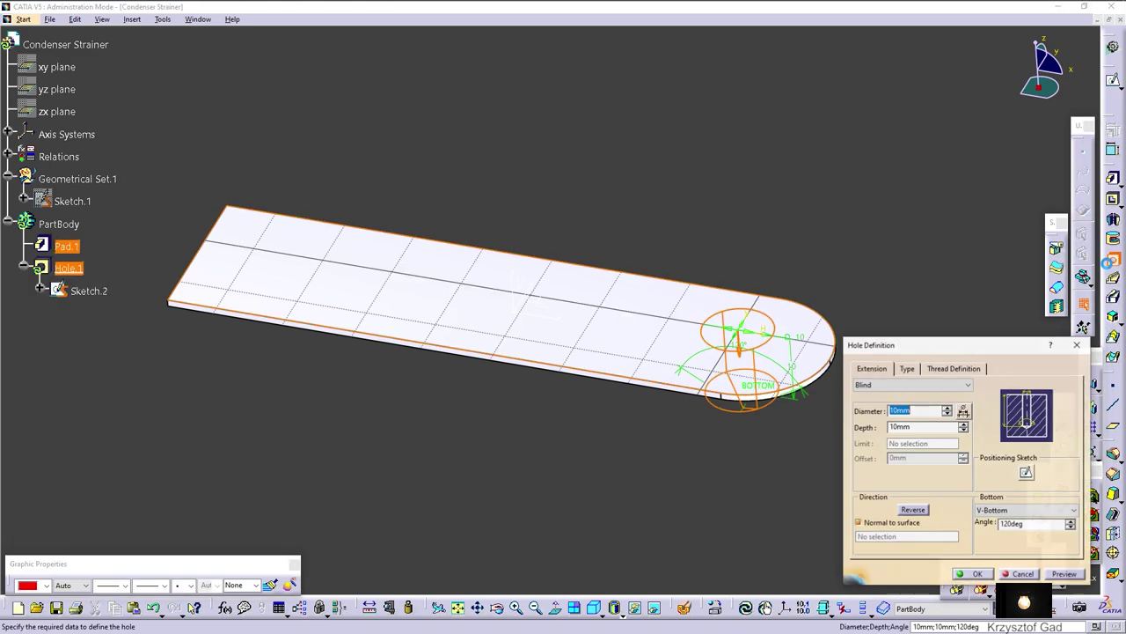
- Set Hole.1 to Up To Last with a 2 mm diameter, then open its positioning sketch
{"action": "left_click", "coordinate": [918, 387]}
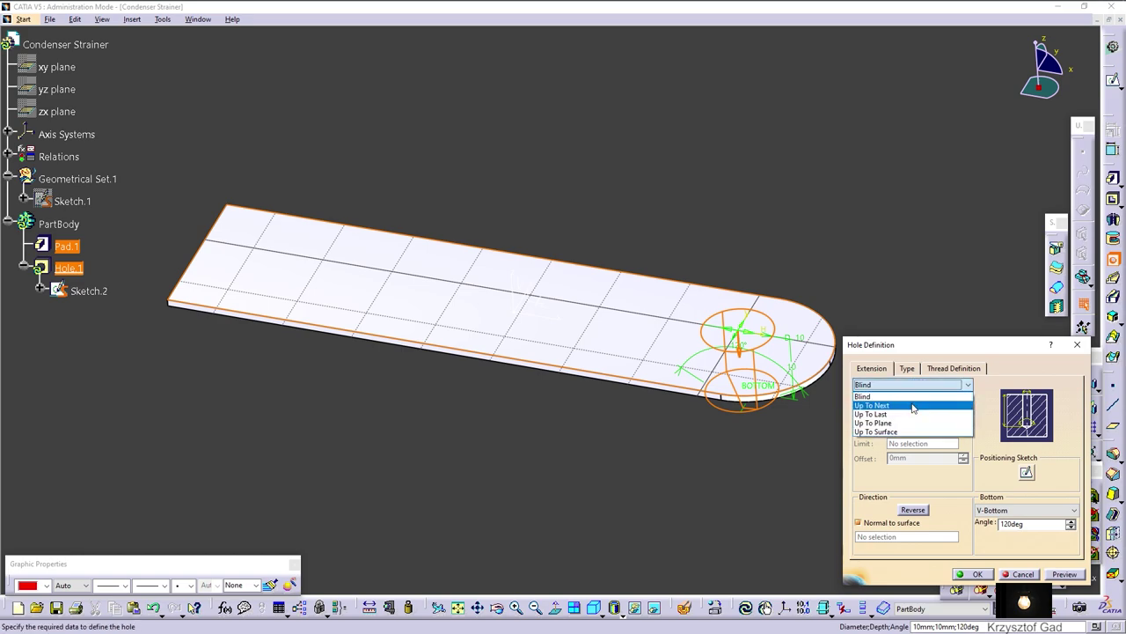
{"action": "left_click", "coordinate": [916, 410]}
{"action": "left_click_drag", "start_coordinate": [916, 410], "coordinate": [866, 411]}
{"action": "type", "text": "2"}
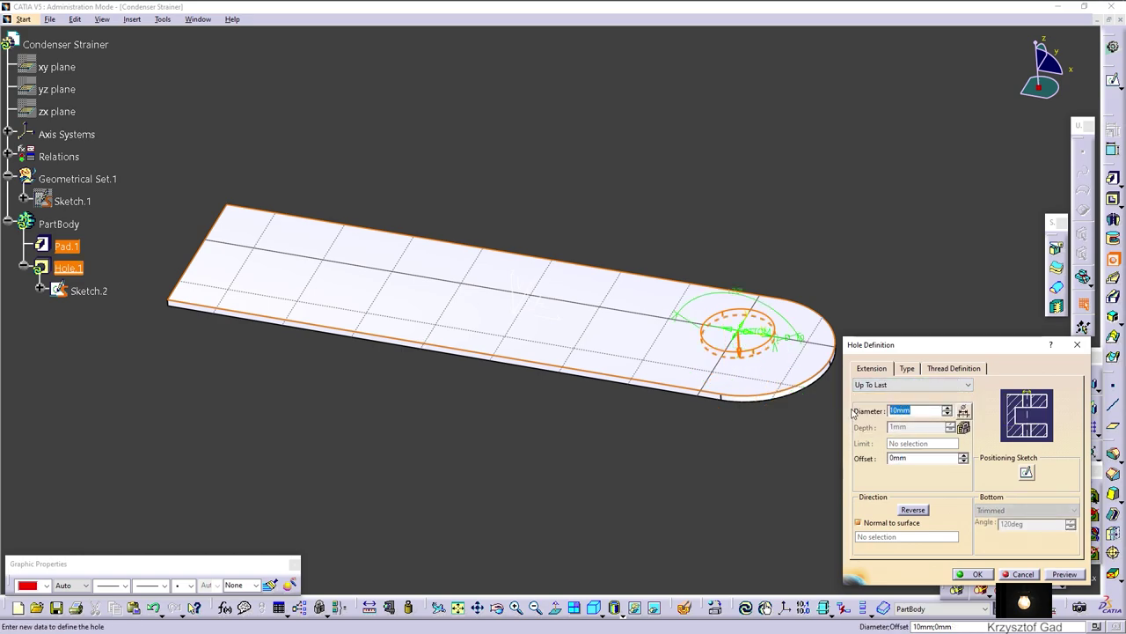
{"action": "left_click", "coordinate": [1027, 471]}
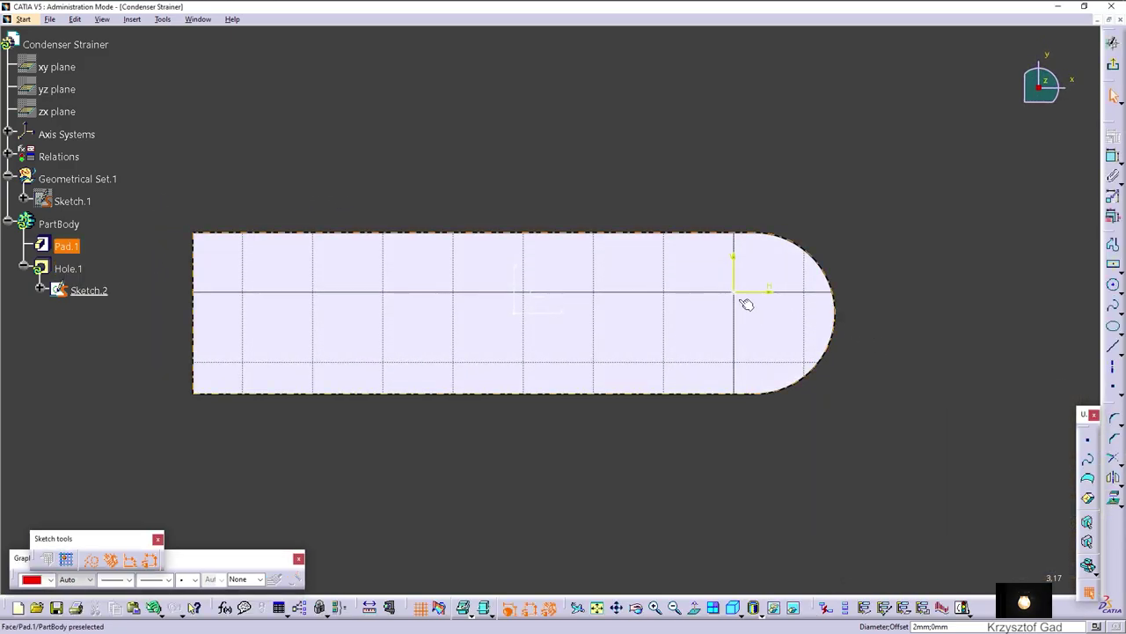
- Make Hole.1 concentric with the plate's rounded end edge and confirm the 2 mm hole
{"action": "left_click", "coordinate": [825, 265]}
{"action": "left_click", "coordinate": [1110, 134]}
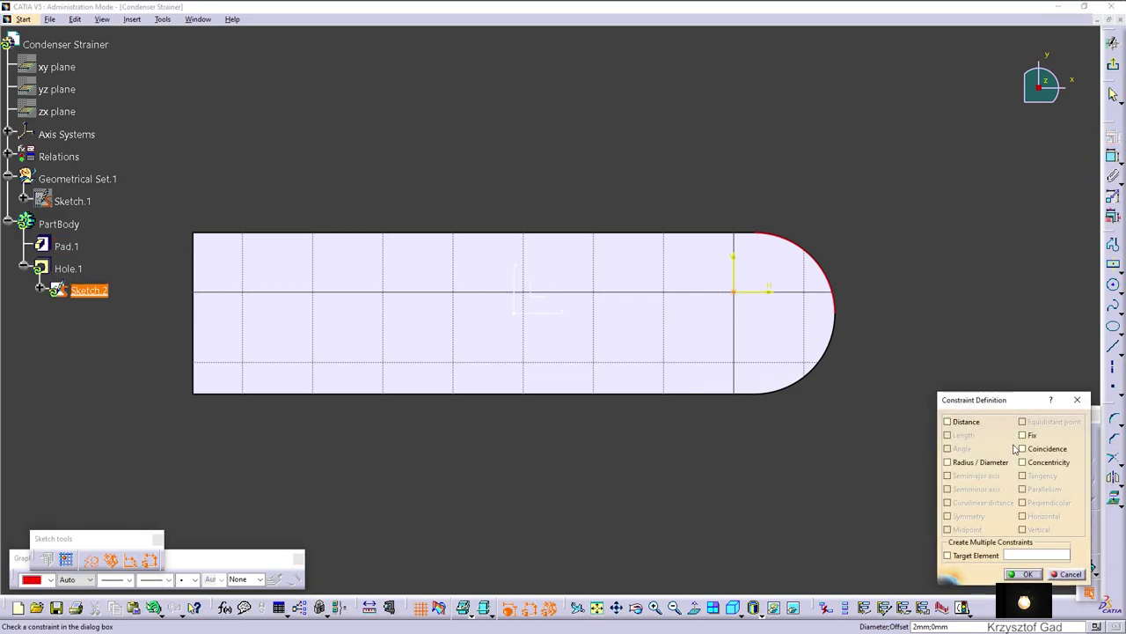
{"action": "left_click", "coordinate": [1022, 573]}
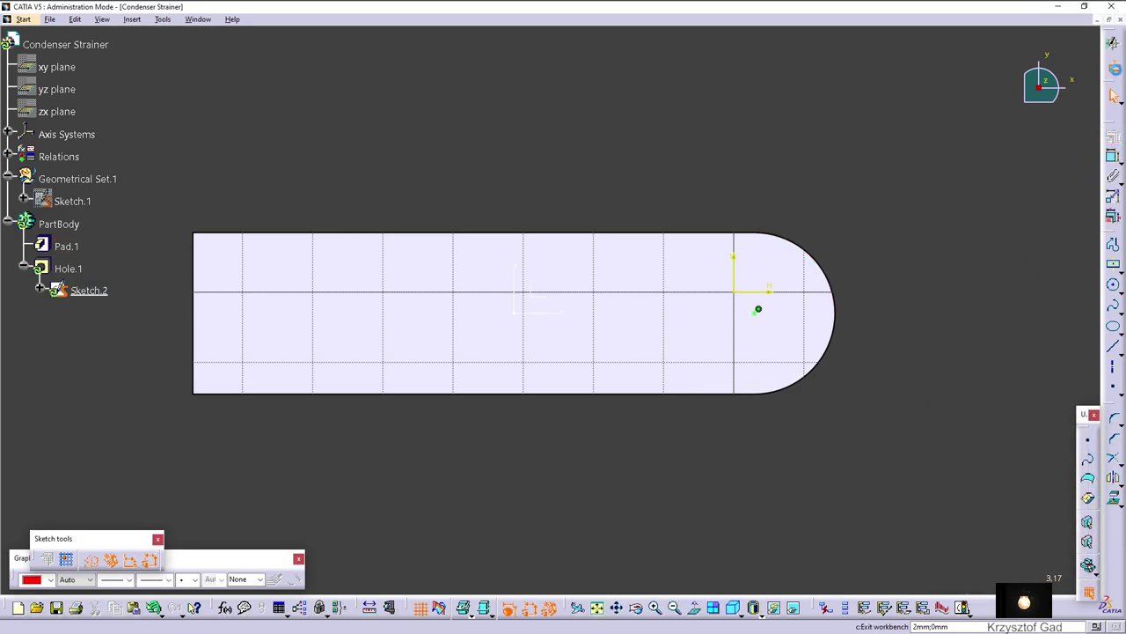
{"action": "left_click", "coordinate": [1113, 95]}
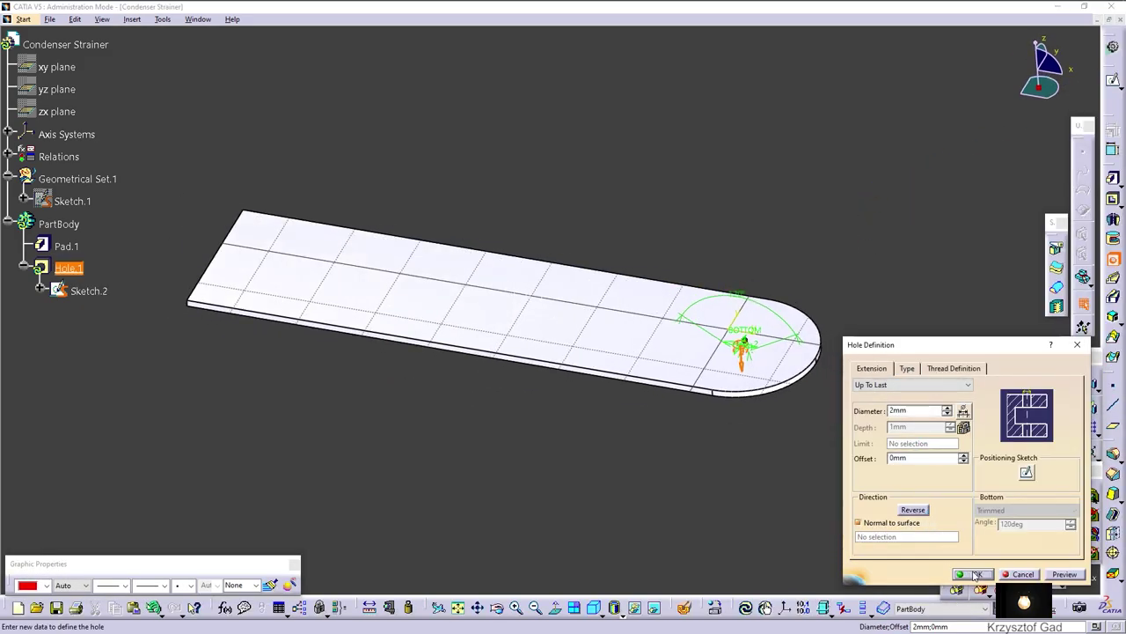
{"action": "left_click", "coordinate": [975, 574]}
{"action": "middle_click_drag", "start_coordinate": [910, 427], "coordinate": [791, 390]}
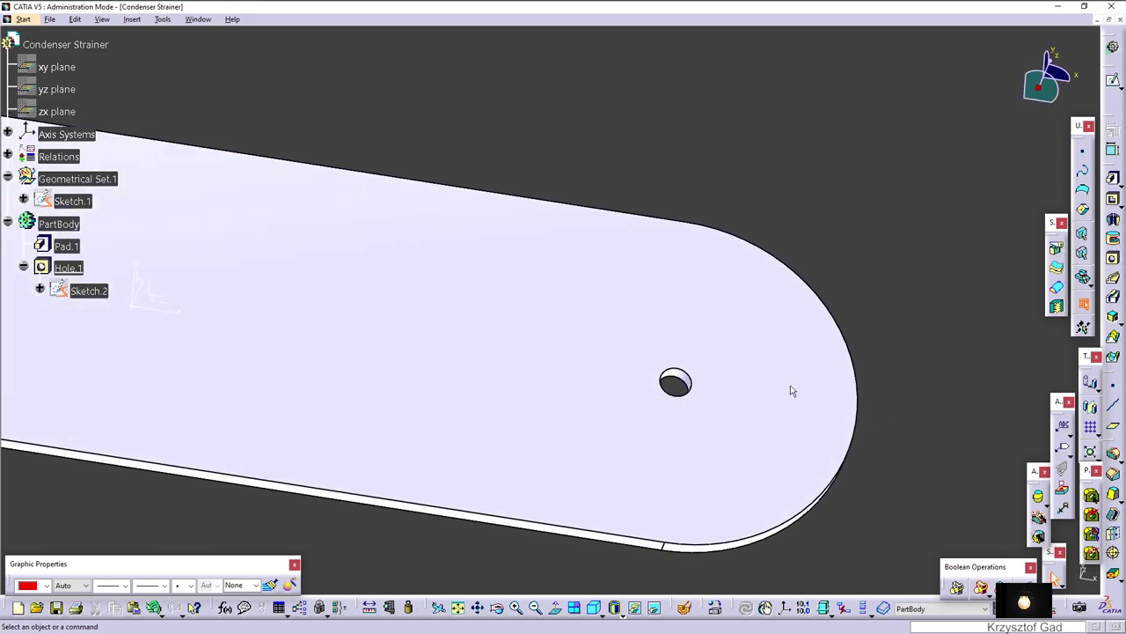
- Start Hole.2 on the plate's top face and draw a vertical axis in its positioning sketch
{"action": "left_click", "coordinate": [1113, 258]}
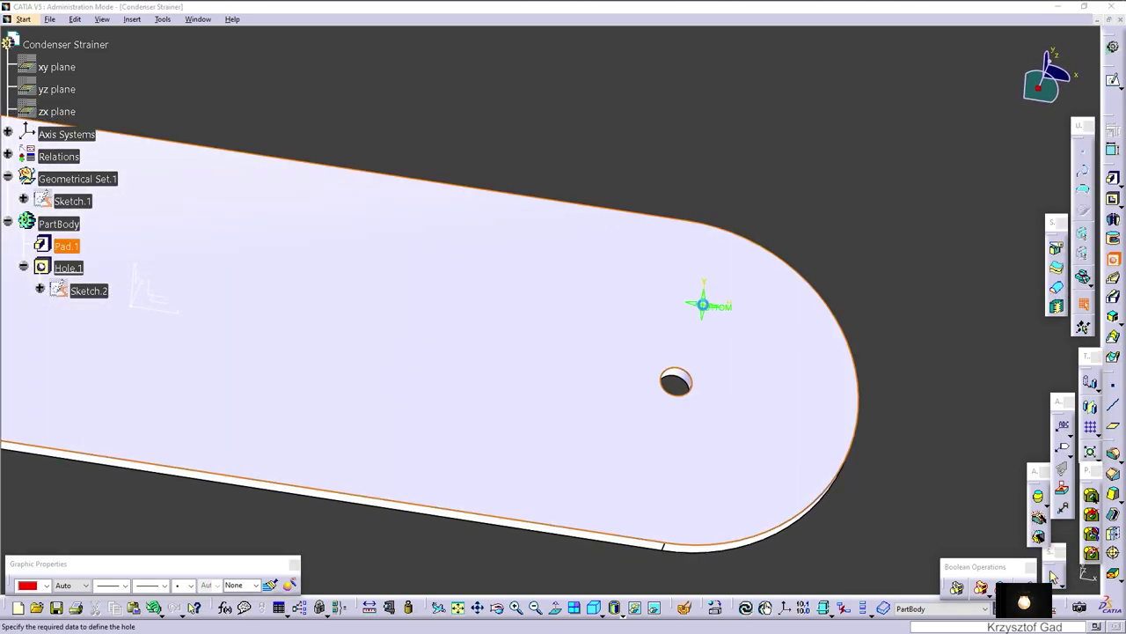
{"action": "left_click", "coordinate": [702, 305]}
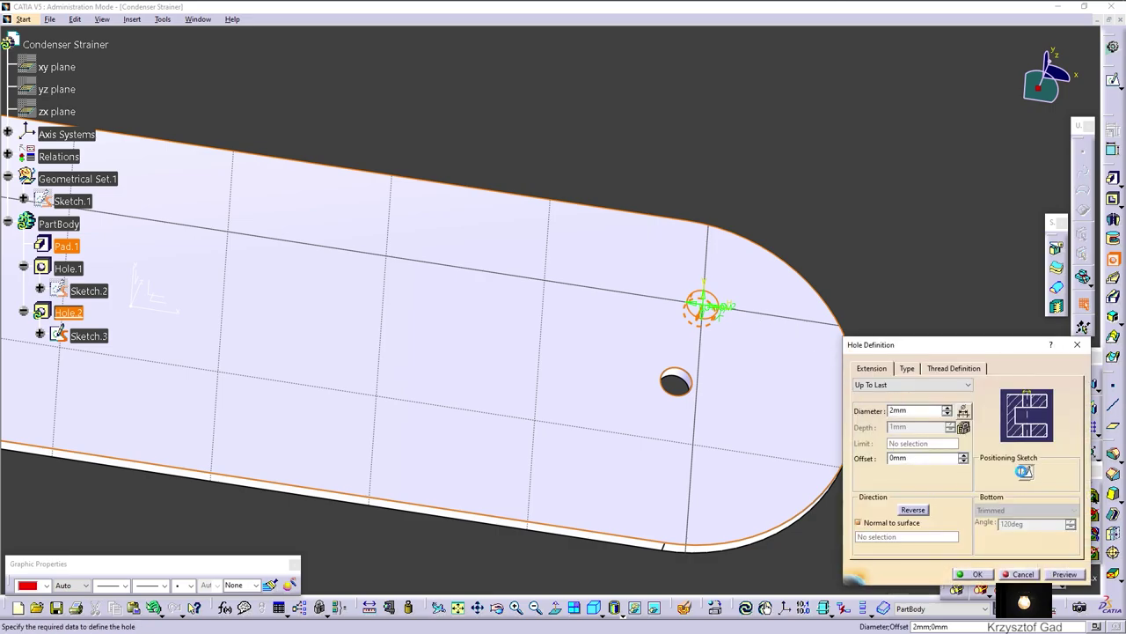
{"action": "left_click", "coordinate": [1024, 471]}
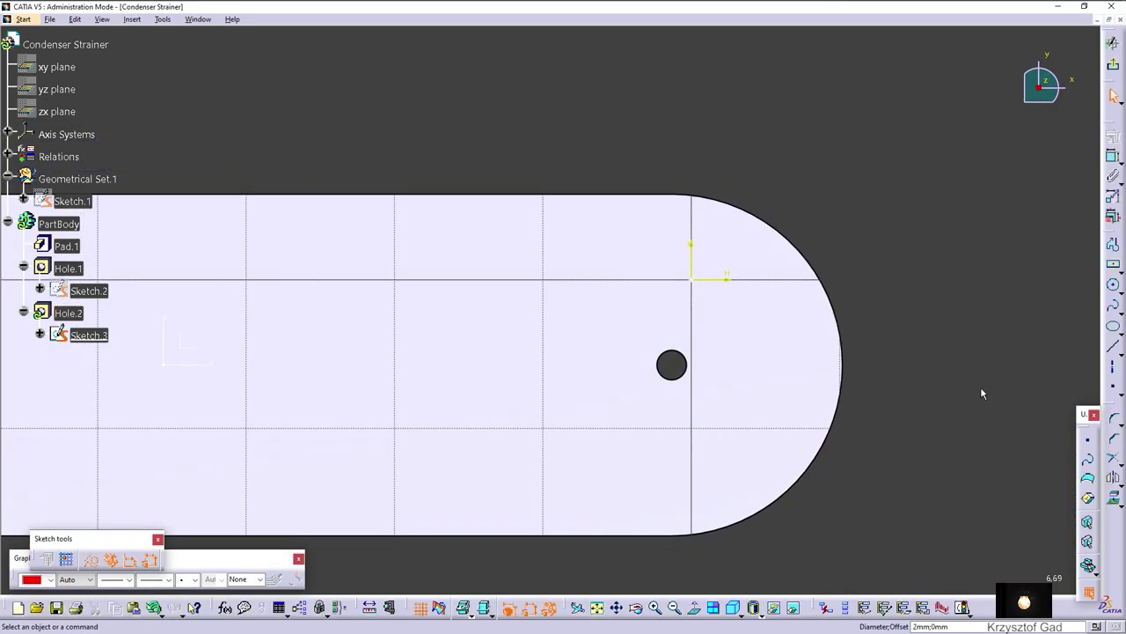
{"action": "left_click", "coordinate": [1113, 366]}
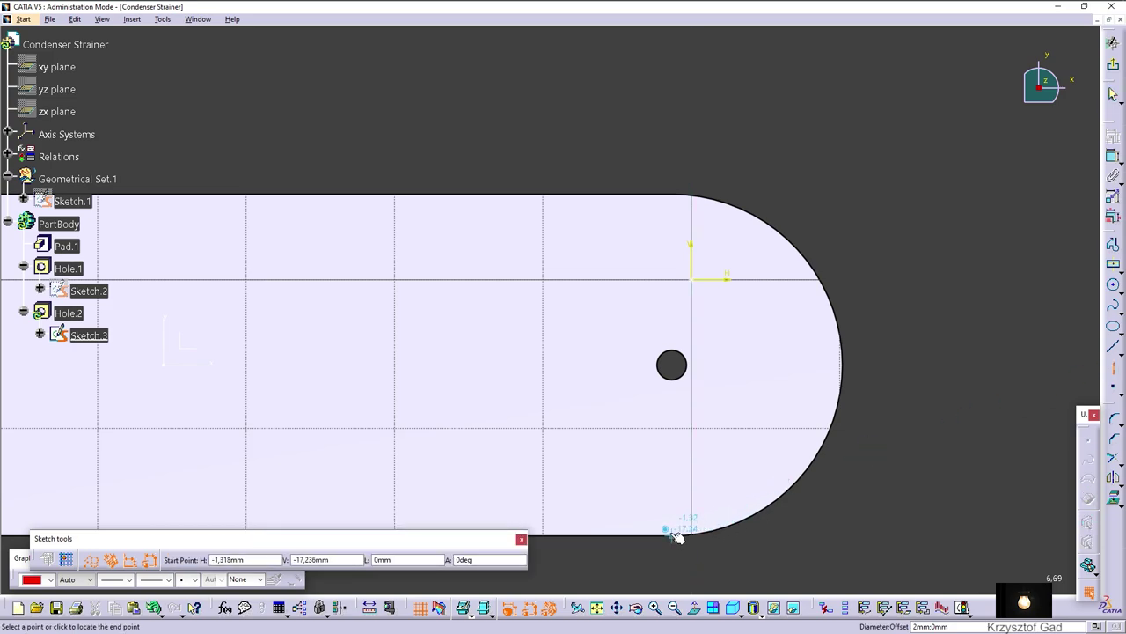
{"action": "left_click", "coordinate": [671, 532]}
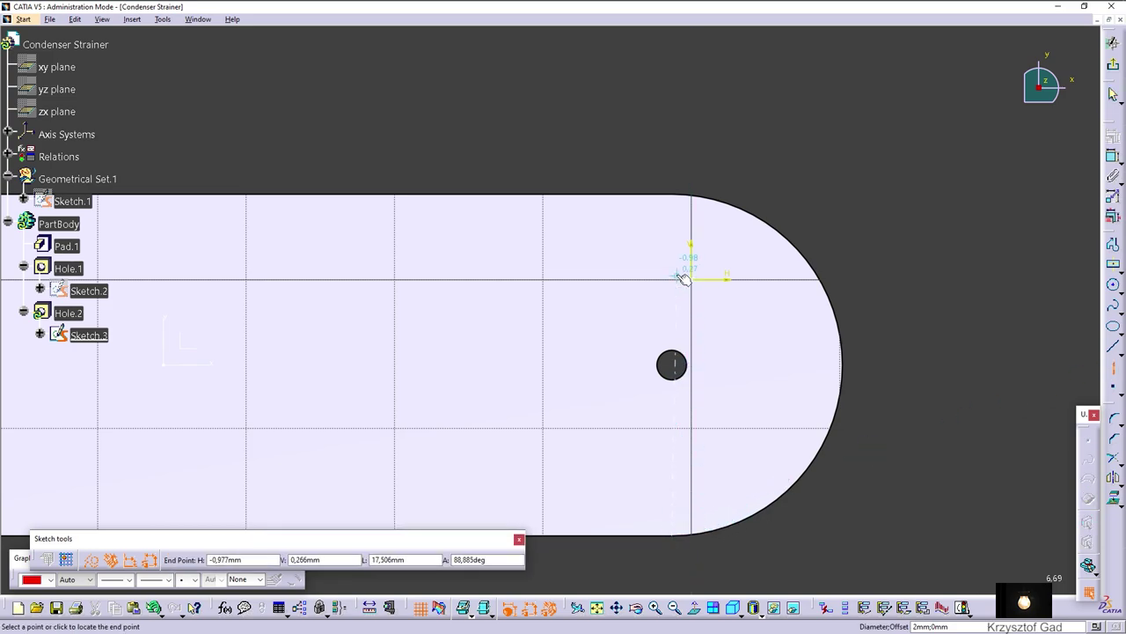
{"action": "left_click", "coordinate": [677, 196]}
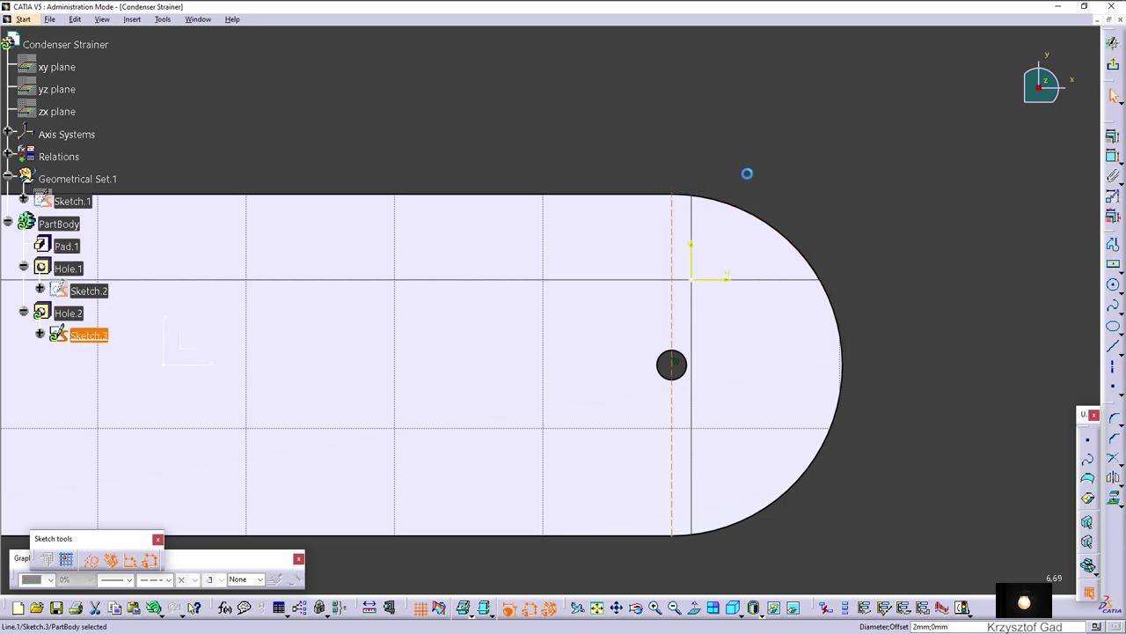
{"action": "left_click", "coordinate": [817, 183]}
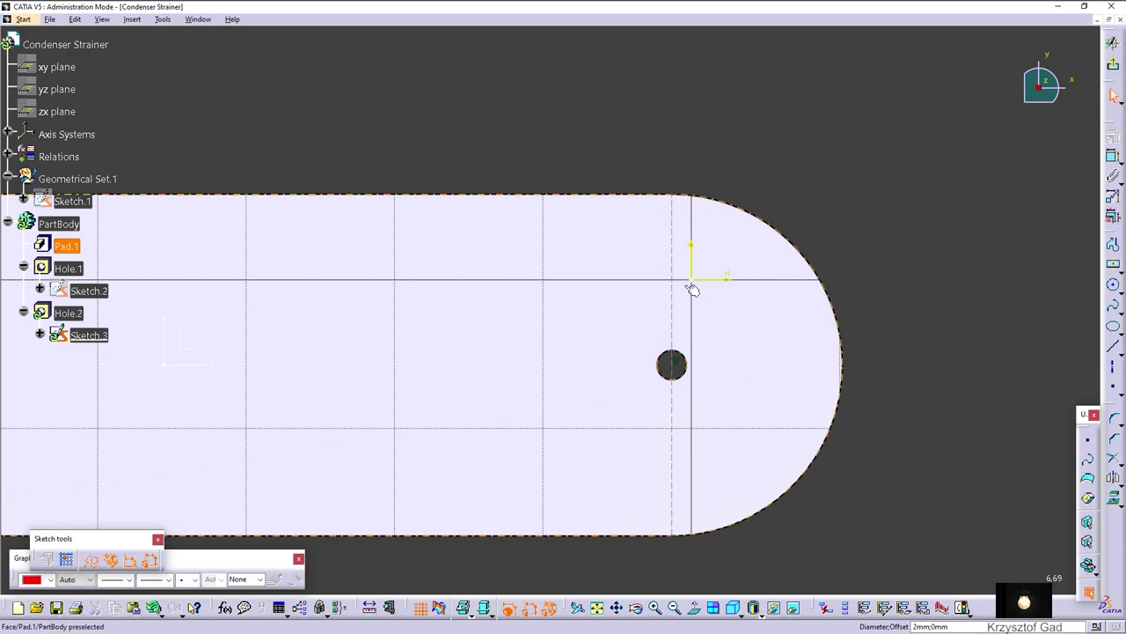
- Set the axis's offset constraint to 0 mm
{"action": "left_click", "coordinate": [1113, 160]}
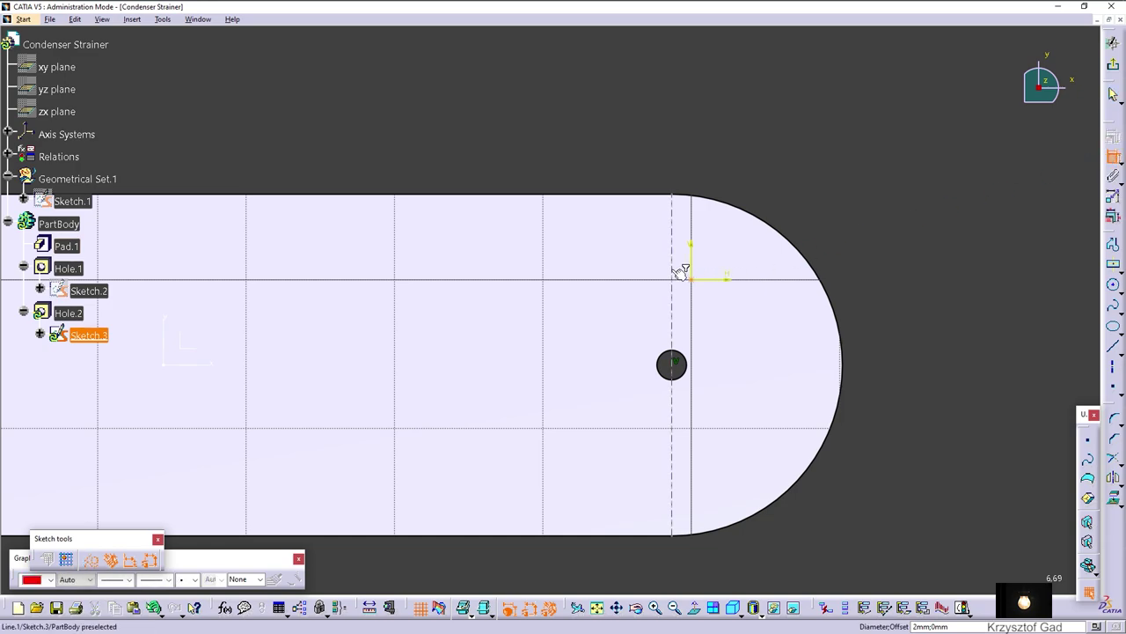
{"action": "right_click", "coordinate": [697, 153]}
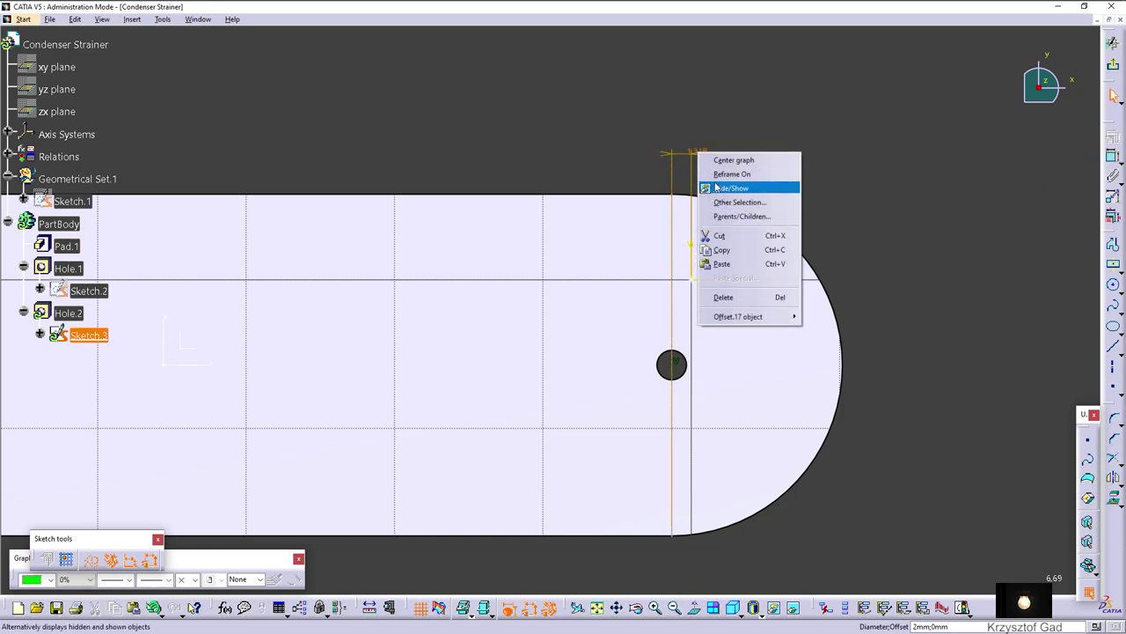
{"action": "left_click", "coordinate": [672, 141]}
{"action": "double_click", "coordinate": [695, 151]}
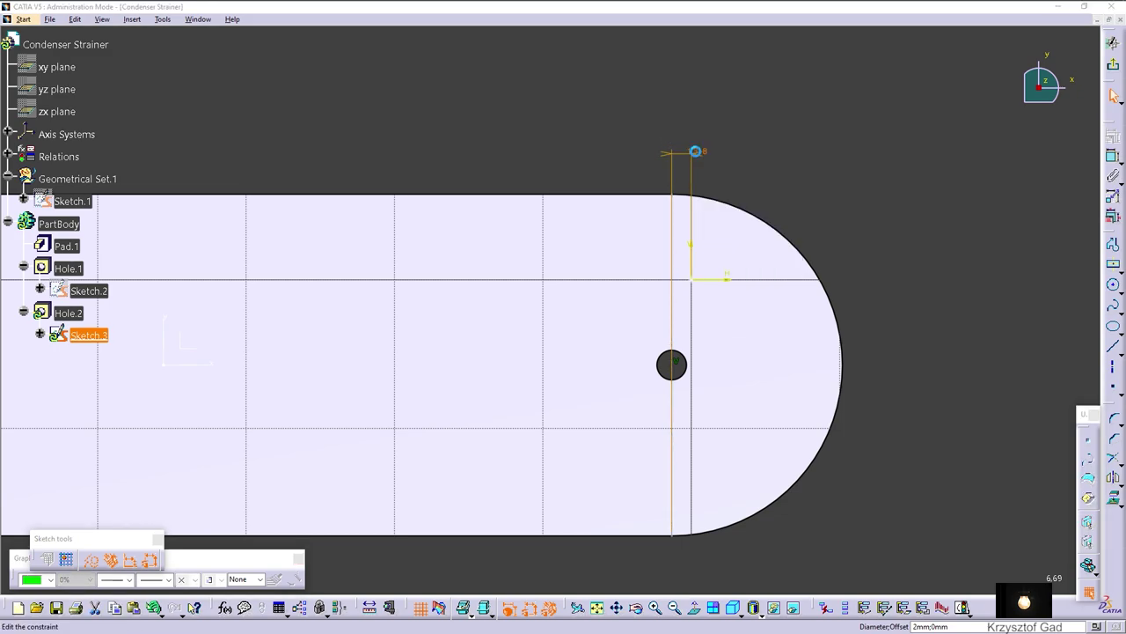
{"action": "key", "text": "Return"}
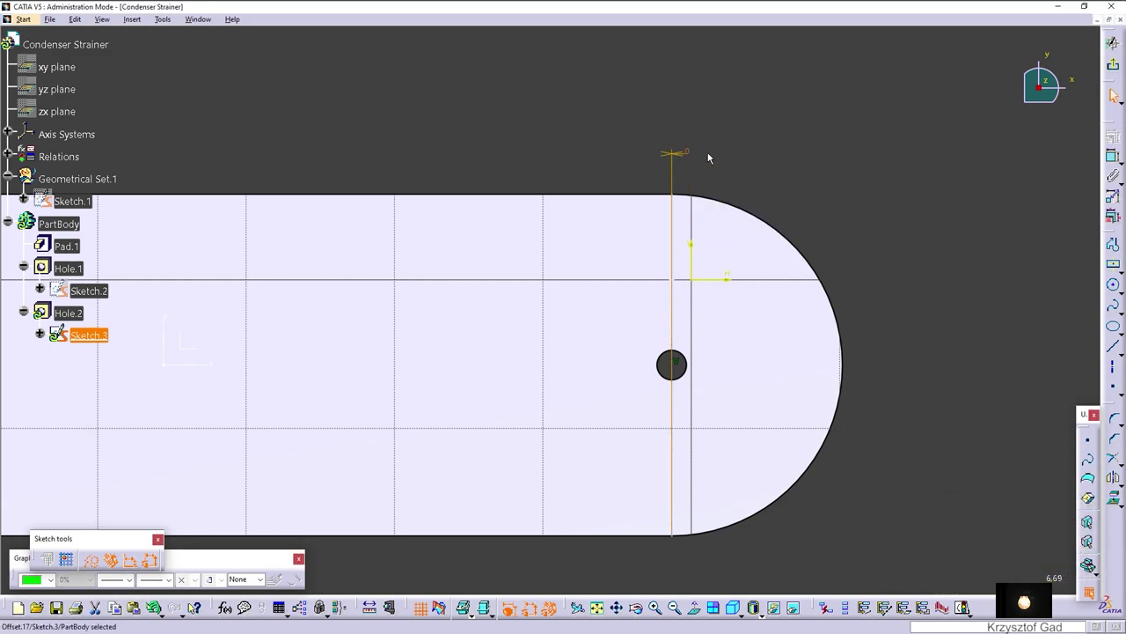
{"action": "left_click", "coordinate": [1099, 159]}
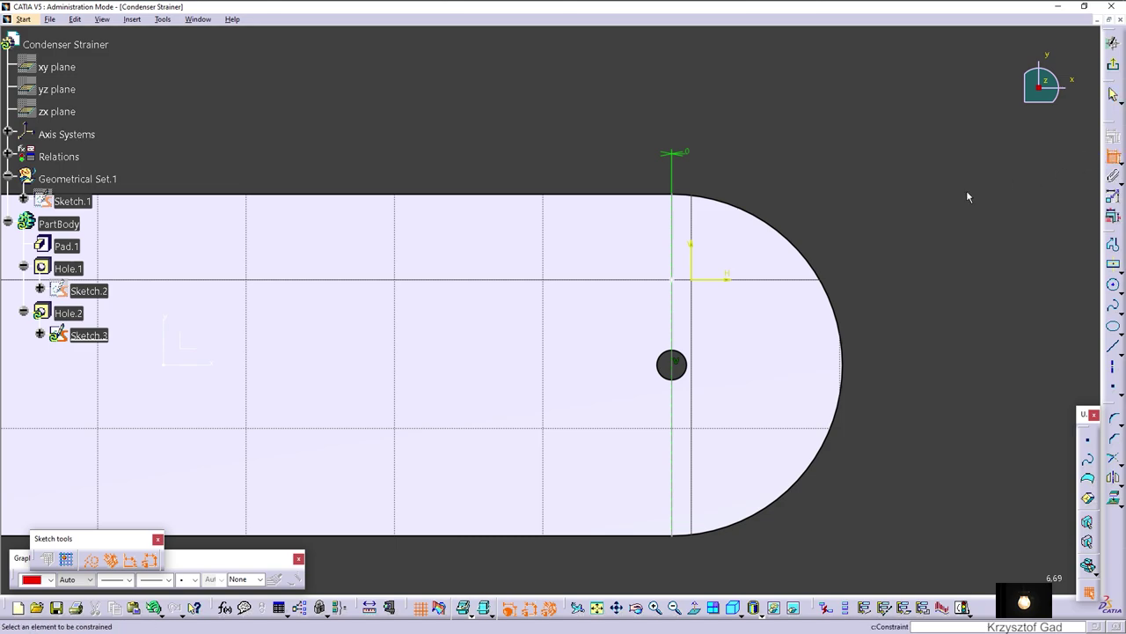
- Dimension the new hole point 5 mm from the first hole's centre line
{"action": "left_click", "coordinate": [680, 280]}
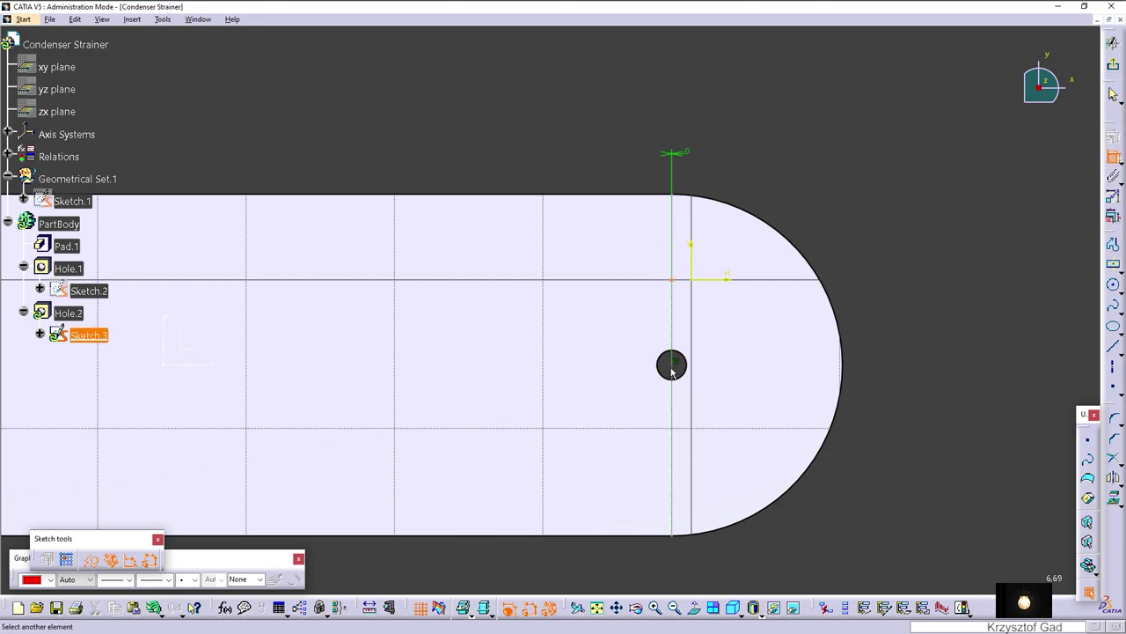
{"action": "left_click", "coordinate": [400, 364]}
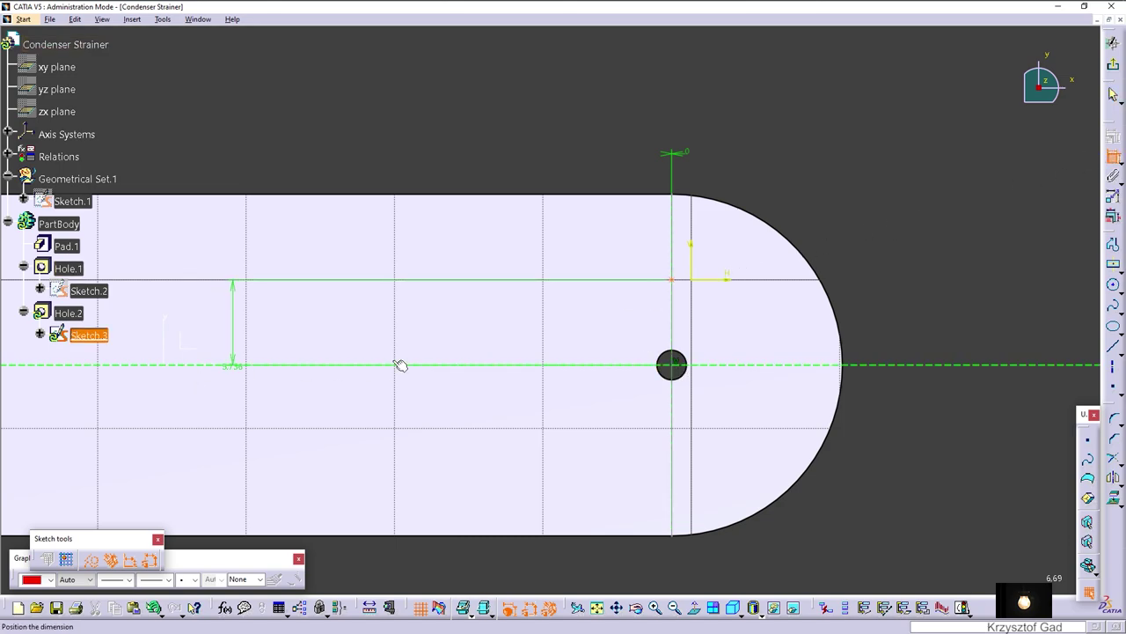
{"action": "left_click", "coordinate": [885, 322]}
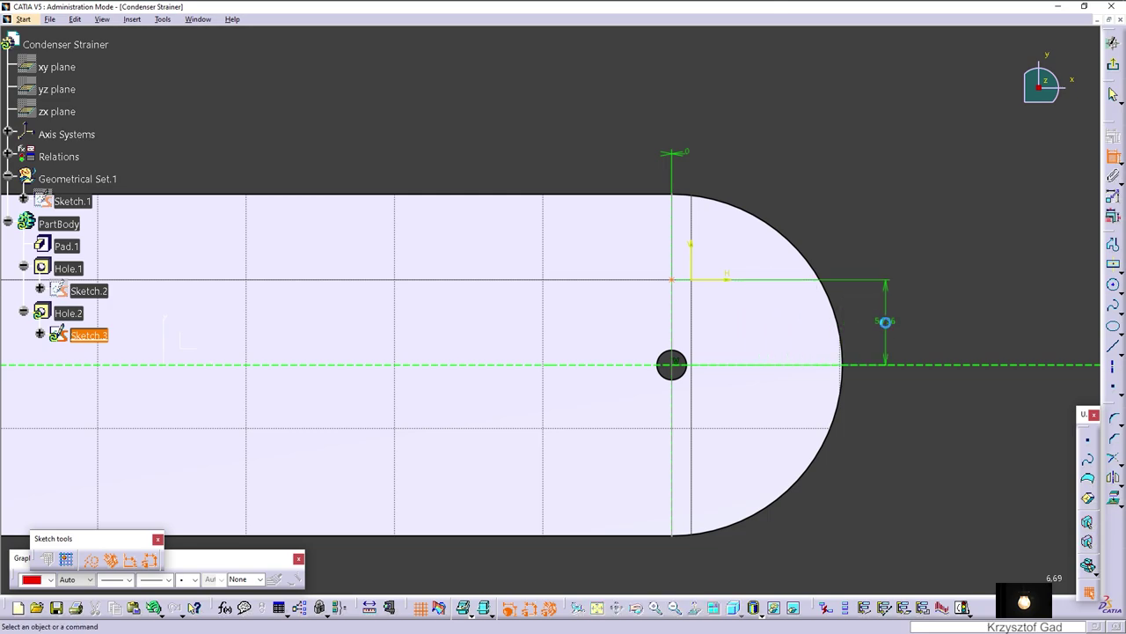
{"action": "double_click", "coordinate": [887, 324]}
{"action": "type", "text": "5"}
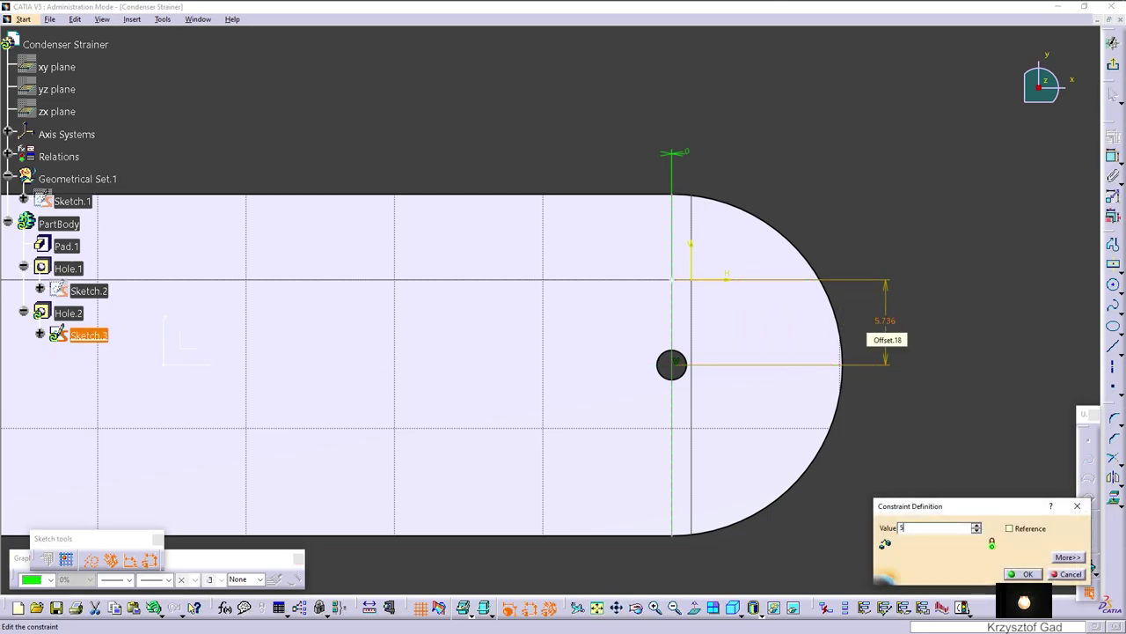
{"action": "key", "text": "Return"}
{"action": "left_click", "coordinate": [977, 243]}
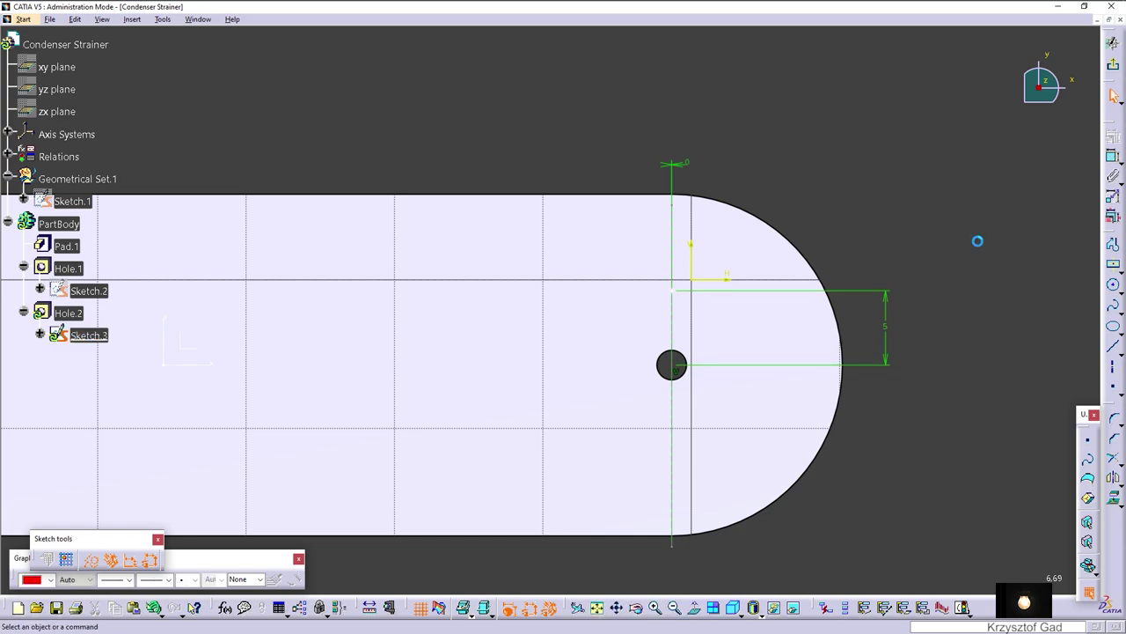
- Apply a coincidence constraint between the vertical axis line and the plate
{"action": "left_click", "coordinate": [678, 205]}
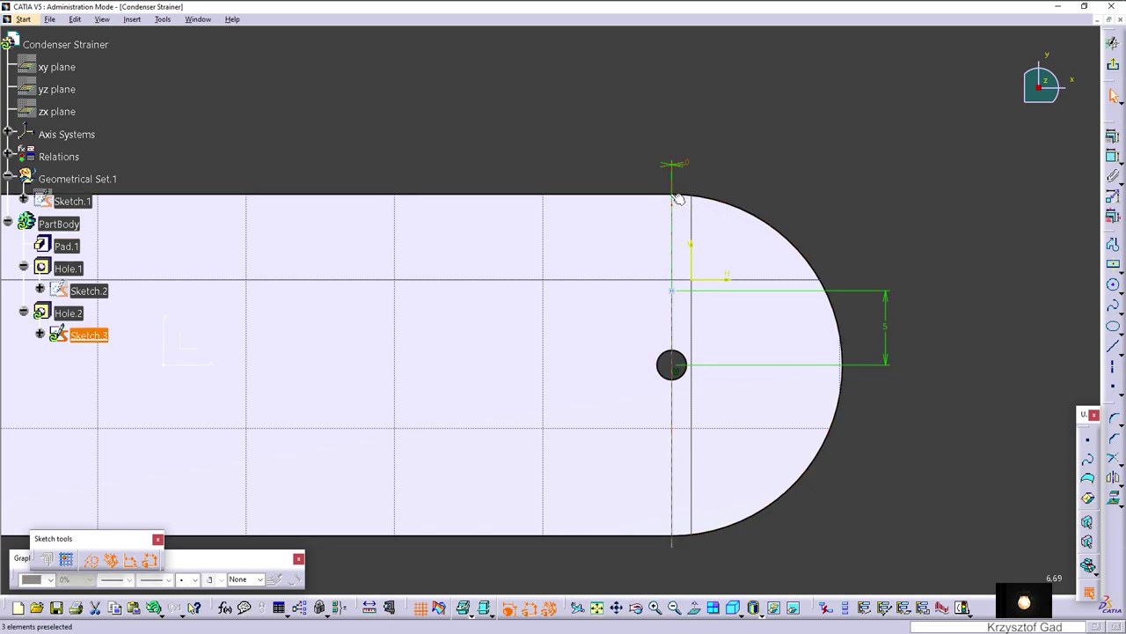
{"action": "left_click", "coordinate": [682, 174]}
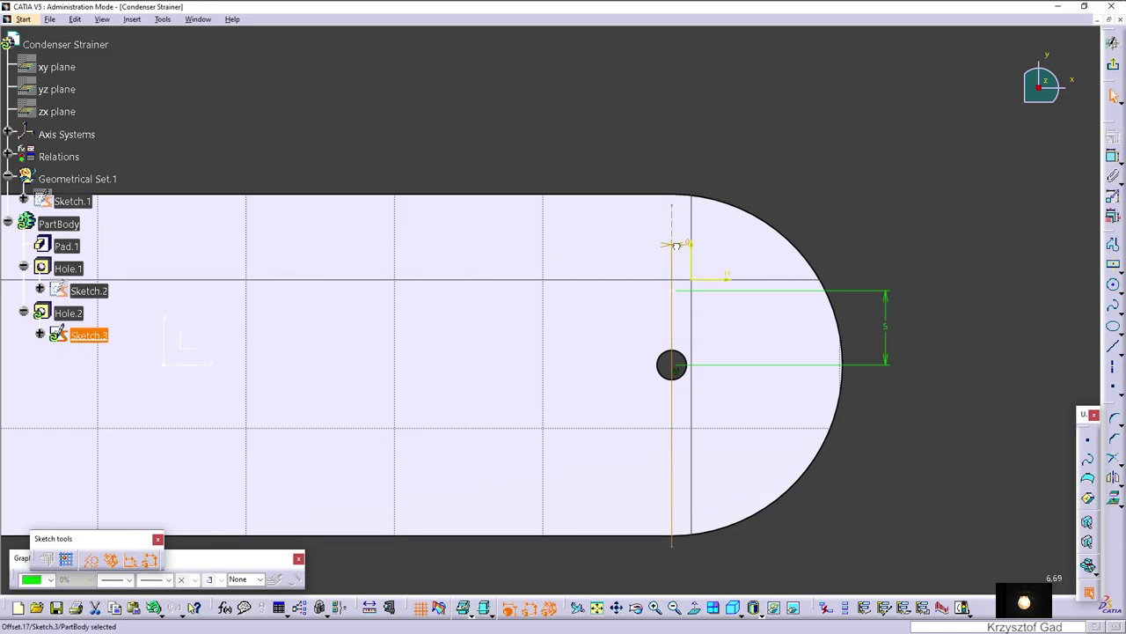
{"action": "left_click", "coordinate": [679, 198], "text": "ctrl"}
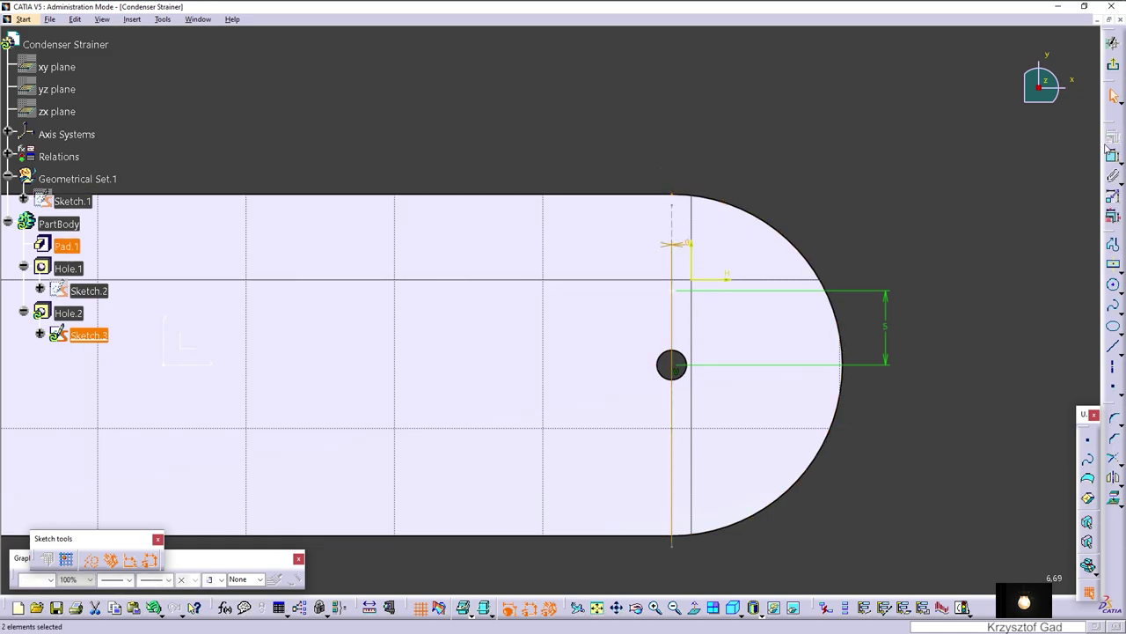
{"action": "left_click", "coordinate": [971, 161]}
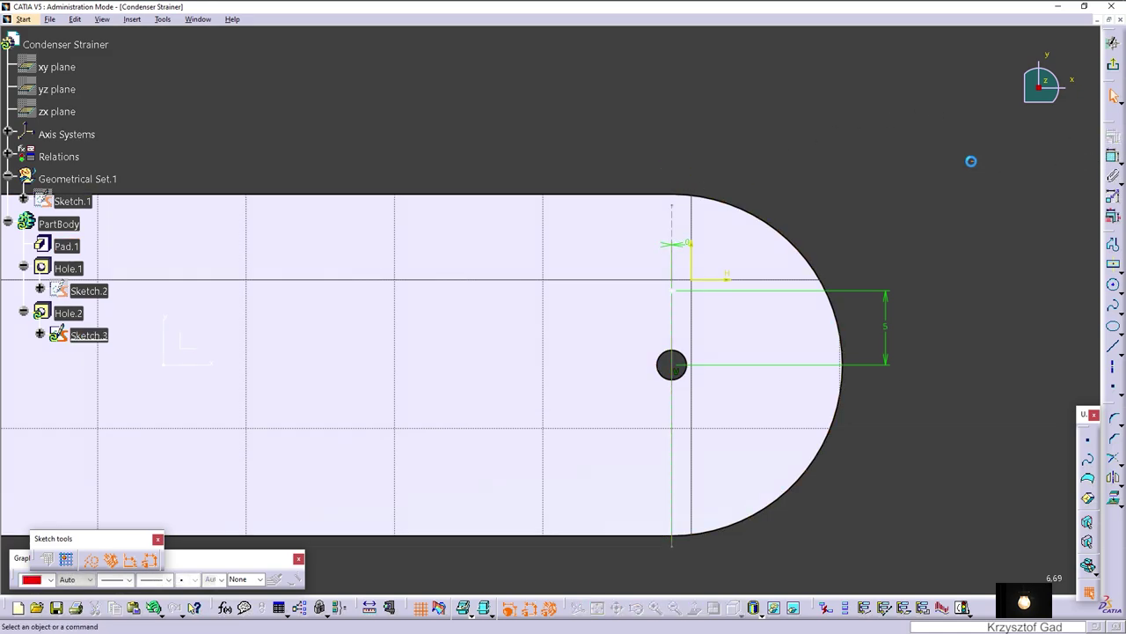
{"action": "left_click", "coordinate": [672, 206]}
{"action": "left_click", "coordinate": [672, 199], "text": "ctrl"}
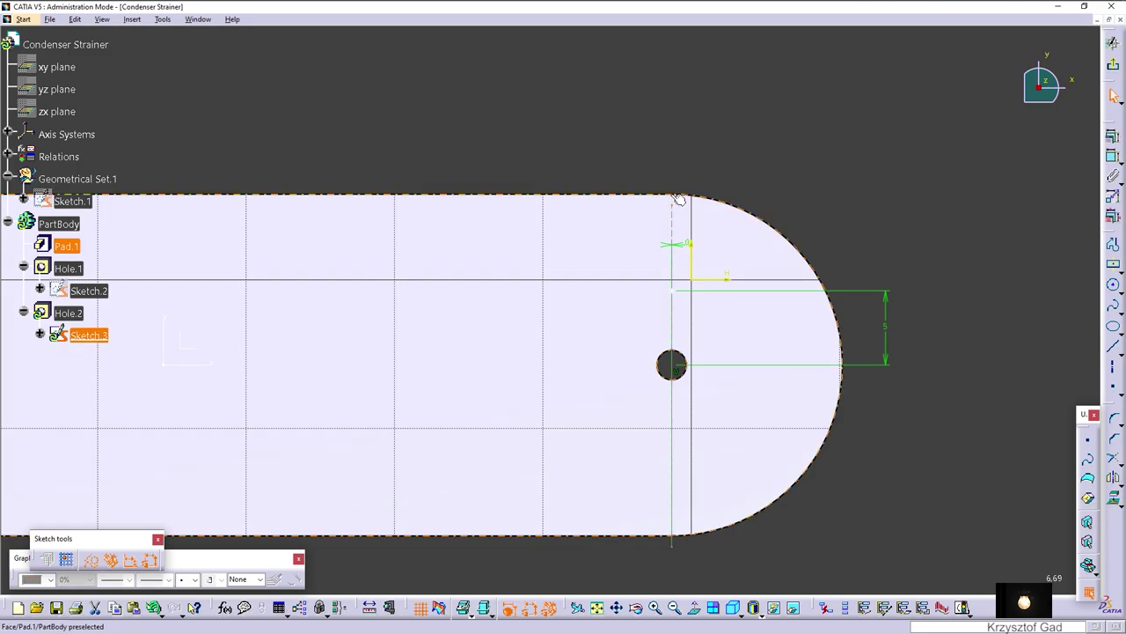
{"action": "left_click", "coordinate": [1112, 136]}
{"action": "left_click", "coordinate": [1056, 450]}
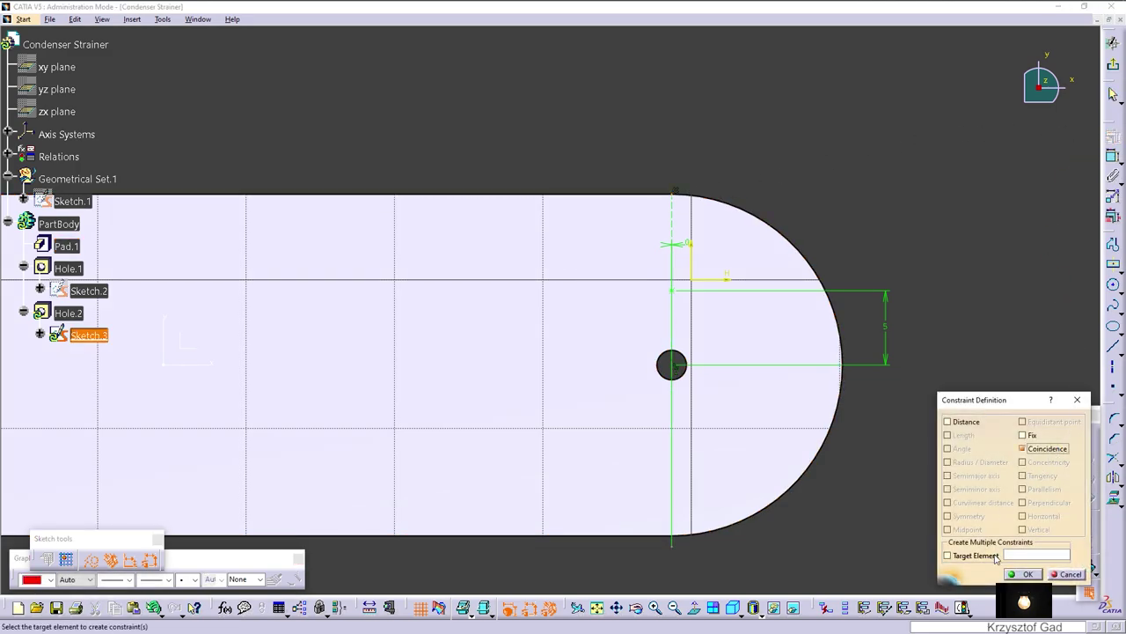
{"action": "left_click", "coordinate": [1021, 574]}
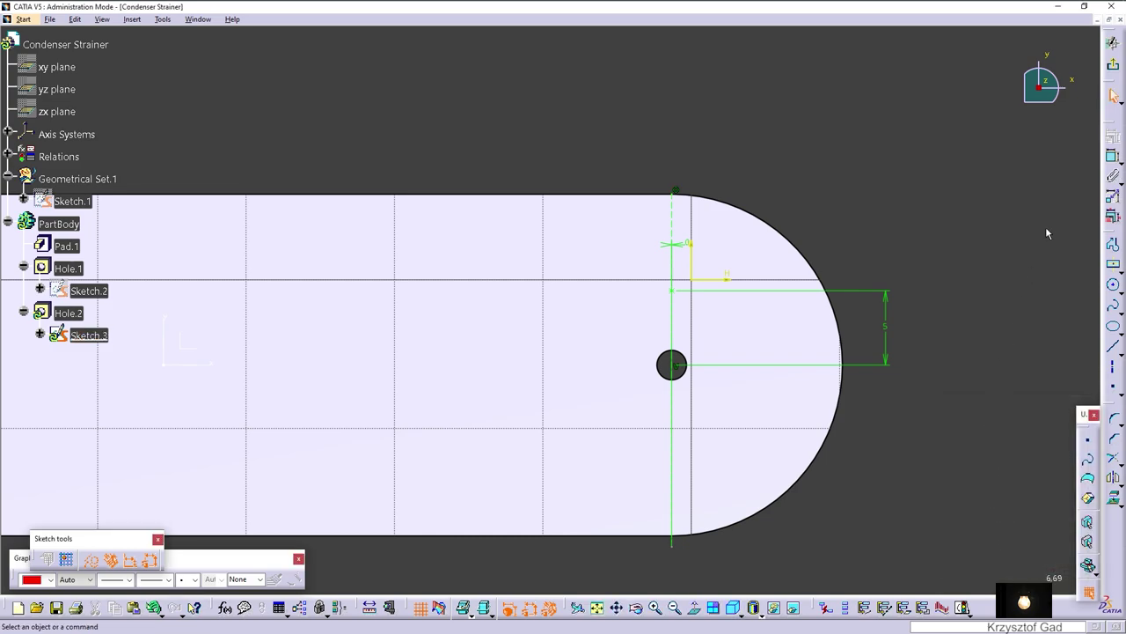
- Exit the positioning sketch and create Hole.2
{"action": "left_click", "coordinate": [1113, 67]}
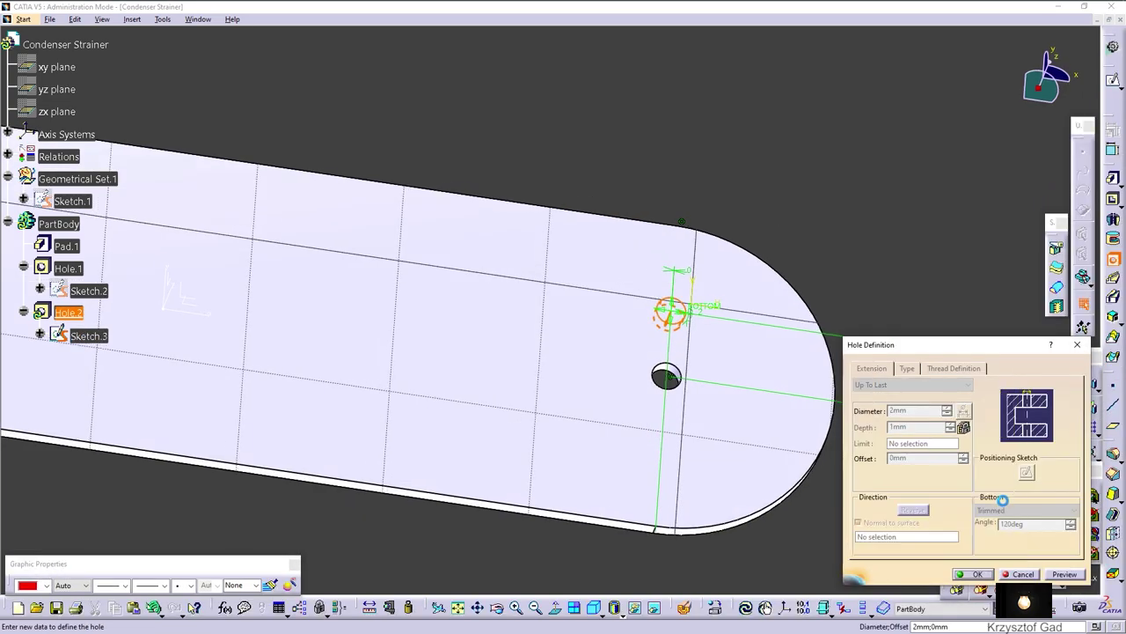
{"action": "left_click", "coordinate": [981, 572]}
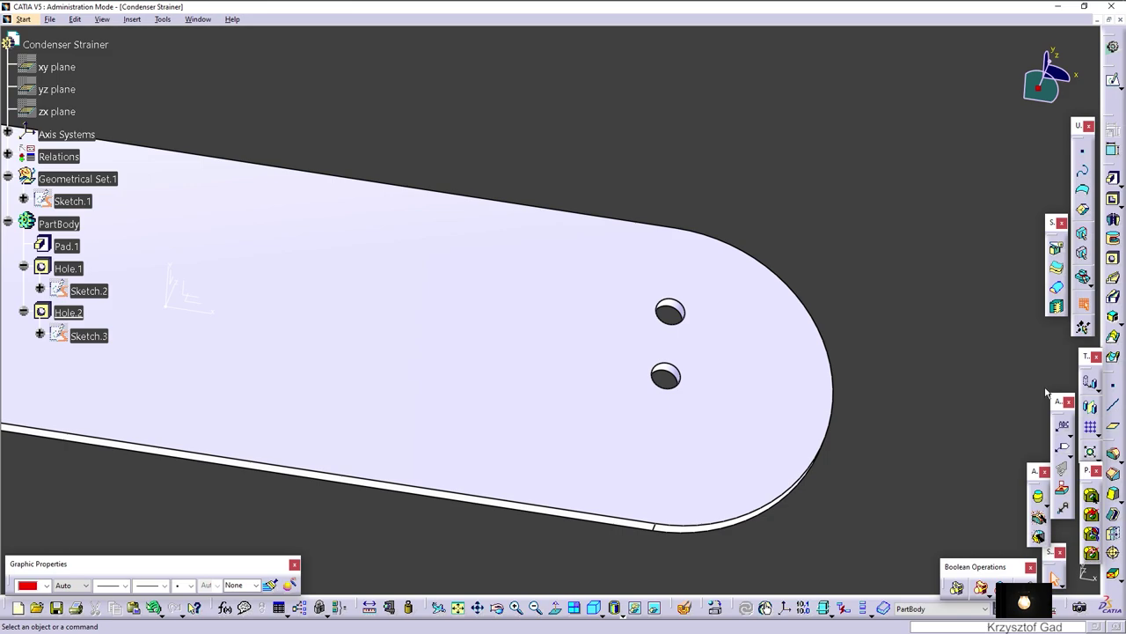
{"action": "left_click", "coordinate": [1096, 431]}
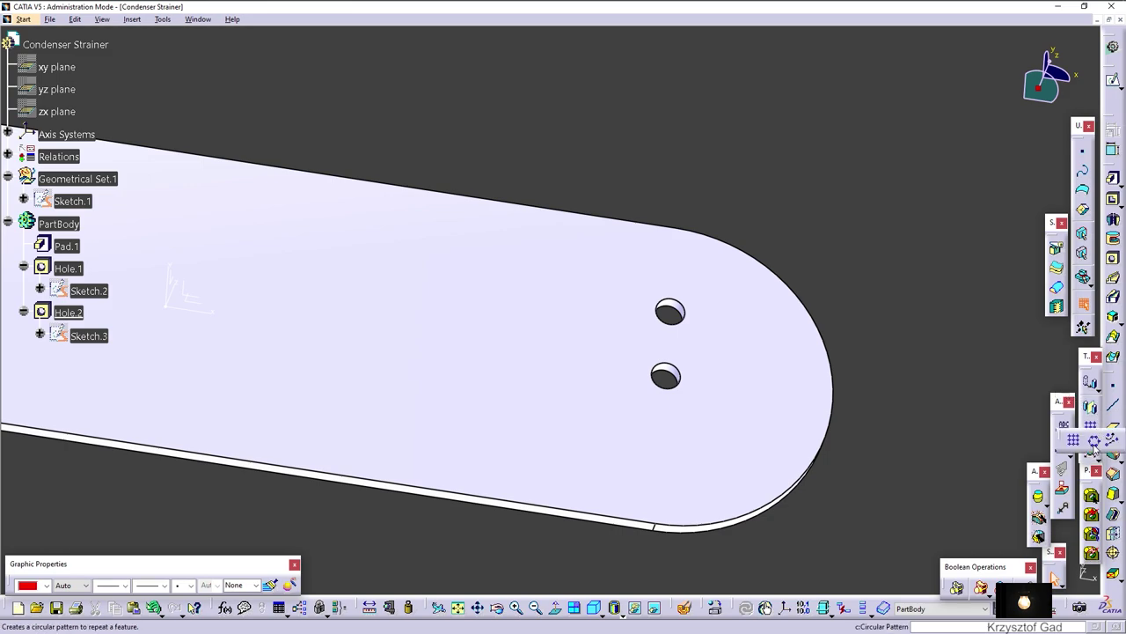
- Start a circular pattern with Complete crown parameters
{"action": "left_click", "coordinate": [1094, 440]}
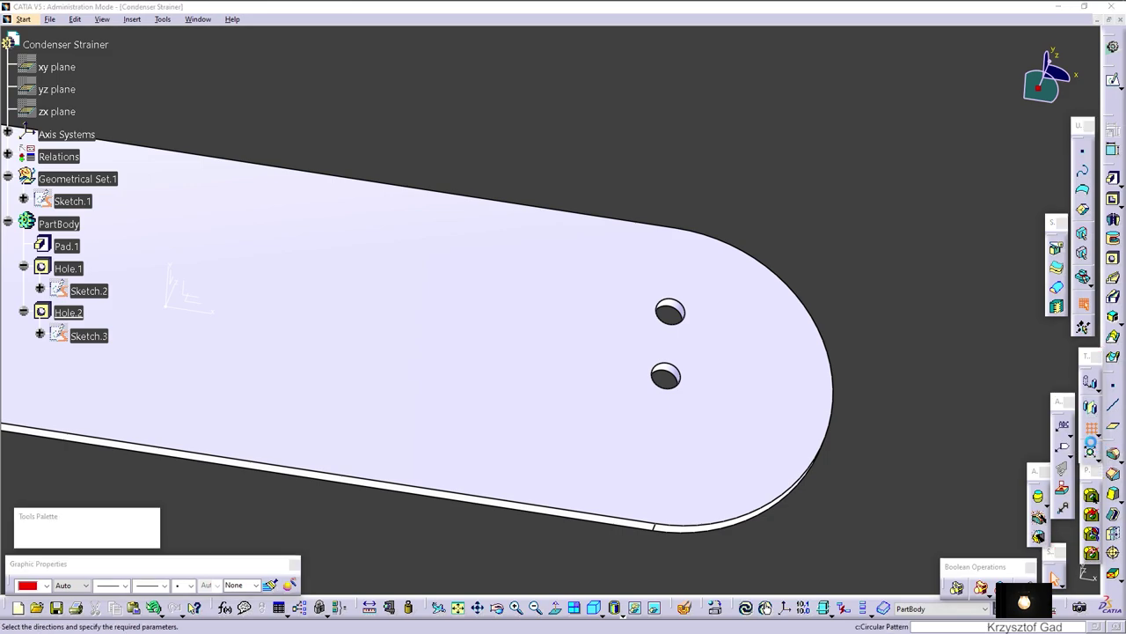
{"action": "left_click", "coordinate": [1012, 405]}
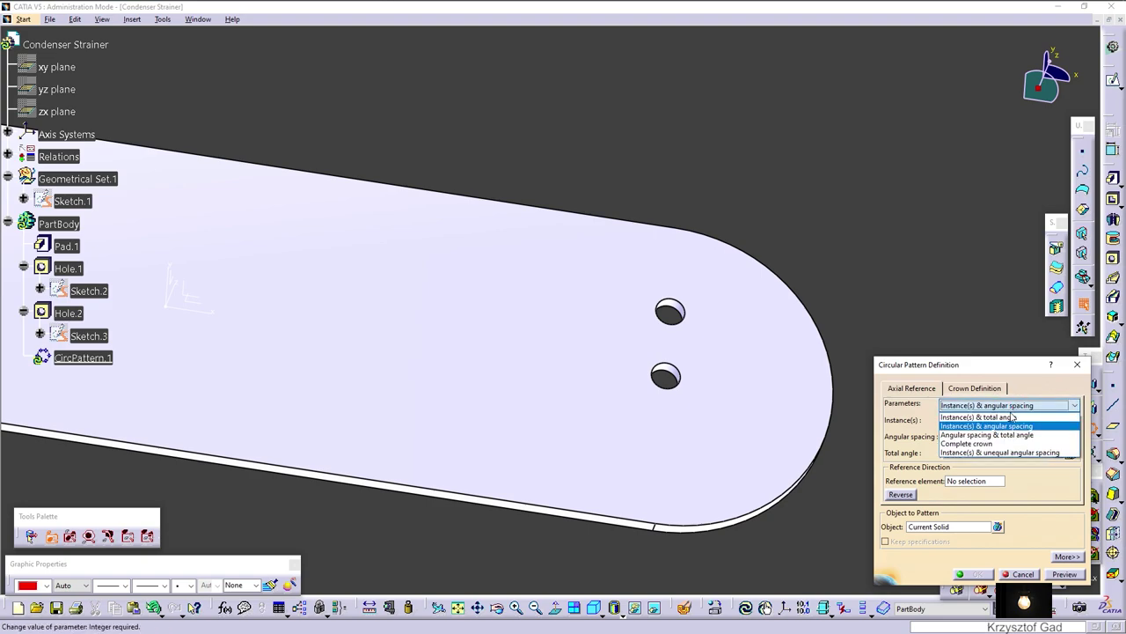
{"action": "left_click", "coordinate": [1012, 426]}
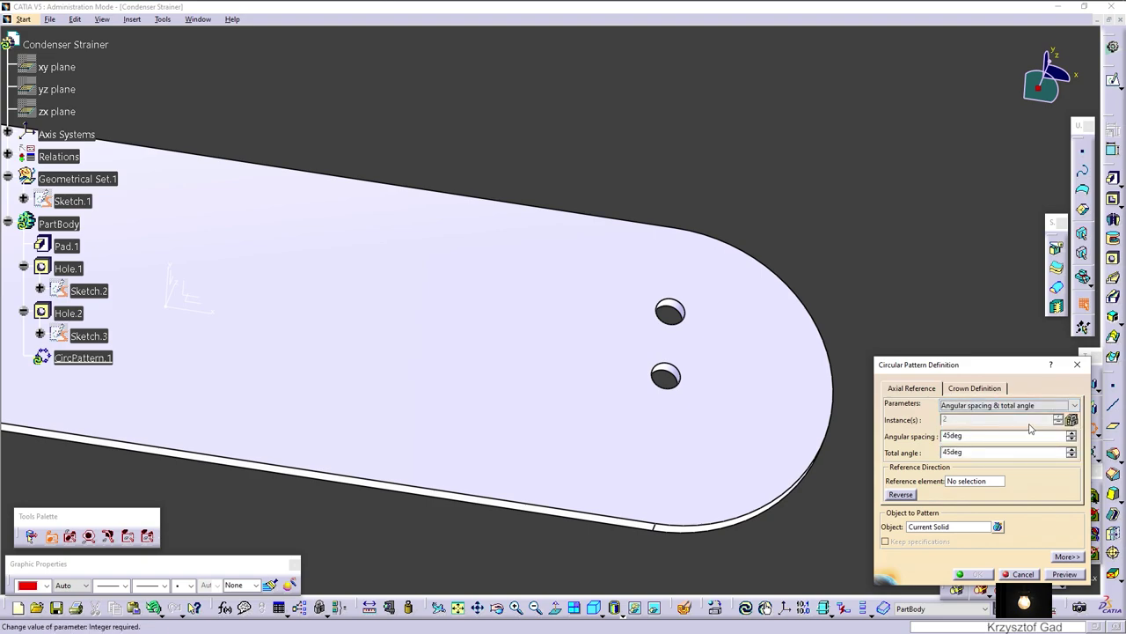
{"action": "left_click", "coordinate": [1011, 404]}
{"action": "left_click", "coordinate": [1009, 440]}
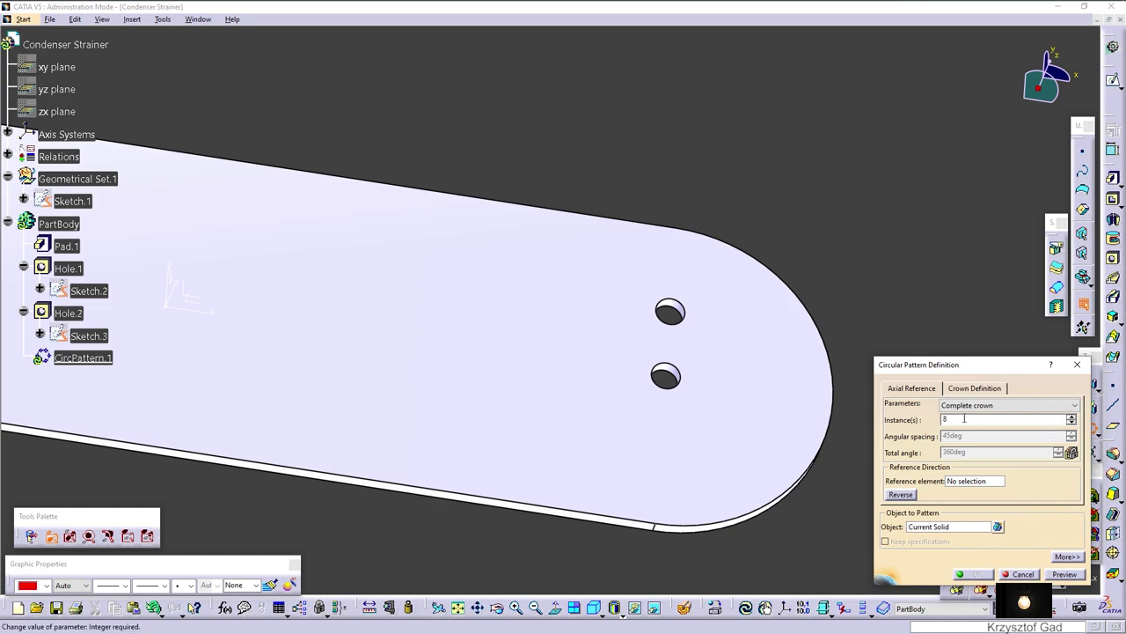
- Pattern Hole.2 eight times around Hole.1 as the reference and confirm
{"action": "left_click", "coordinate": [931, 528]}
{"action": "middle_click_drag", "start_coordinate": [739, 353], "coordinate": [695, 299]}
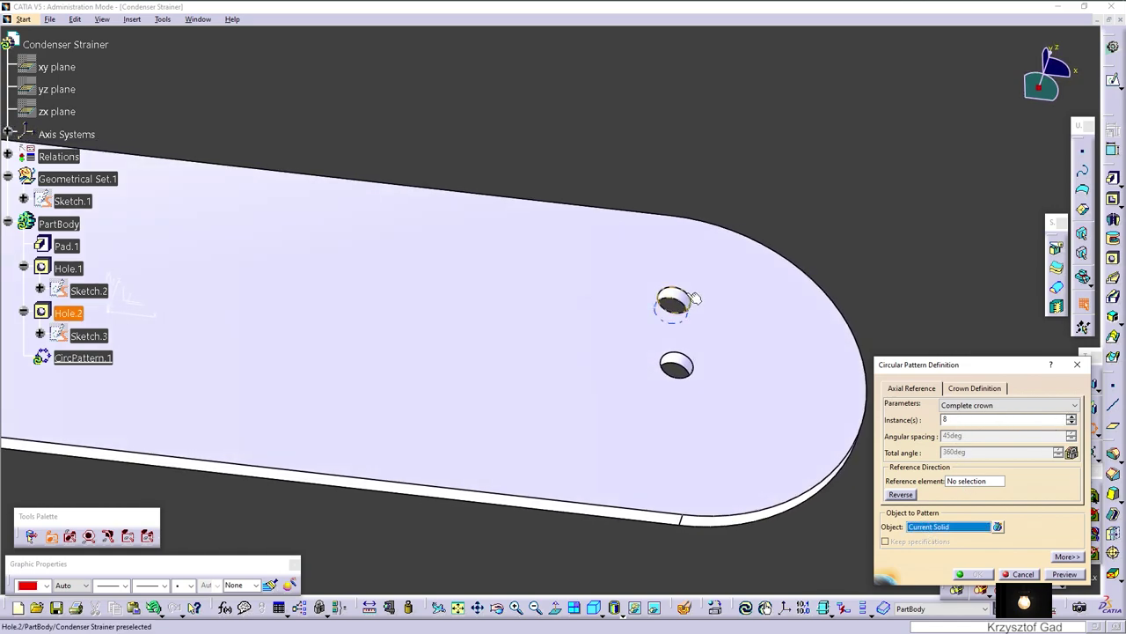
{"action": "left_click", "coordinate": [695, 300]}
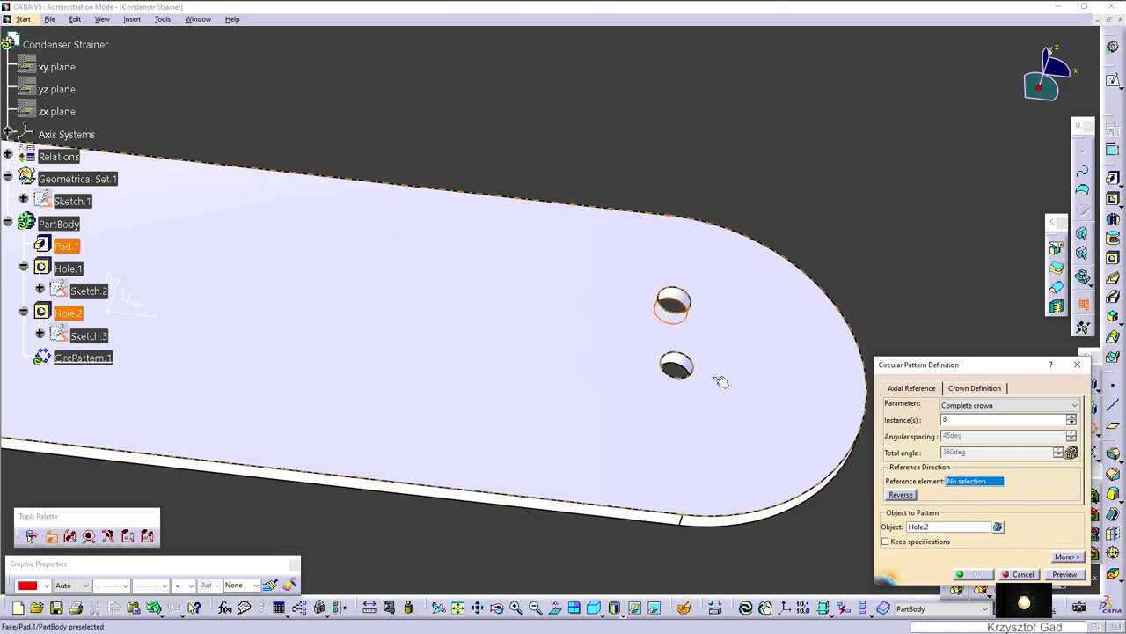
{"action": "left_click", "coordinate": [678, 363]}
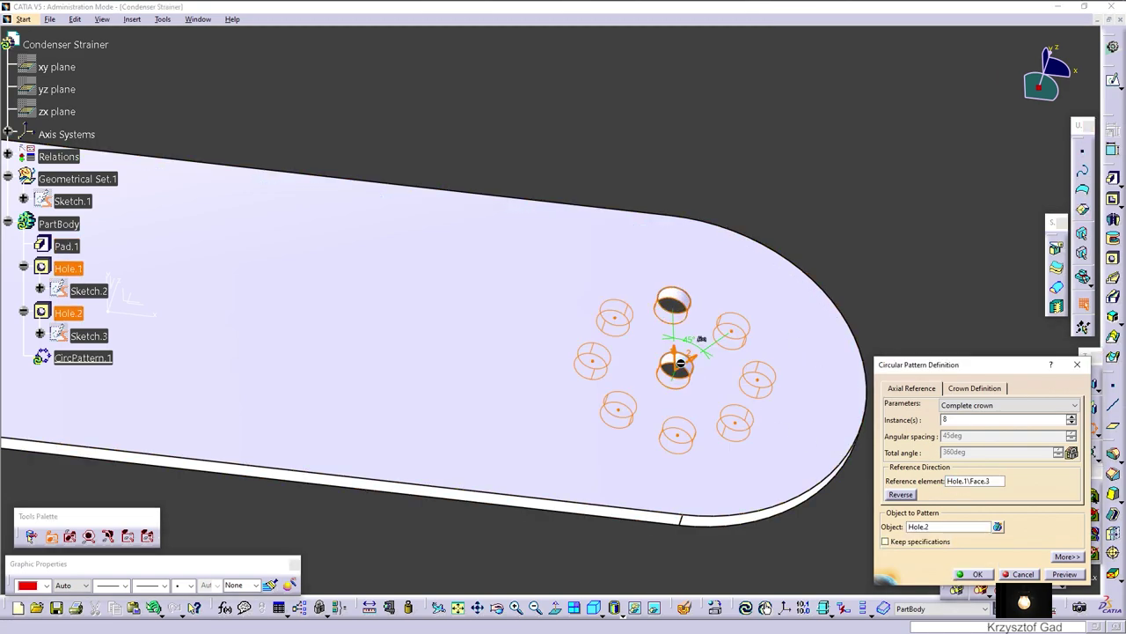
{"action": "left_click", "coordinate": [980, 575]}
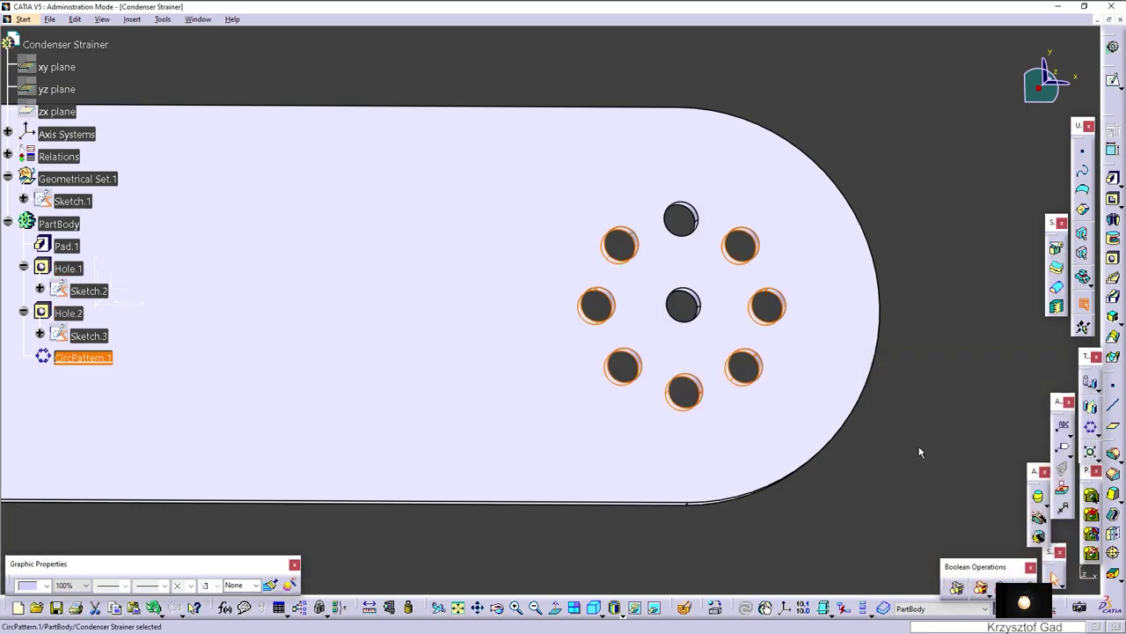
{"action": "middle_click_drag", "start_coordinate": [686, 379], "coordinate": [608, 359]}
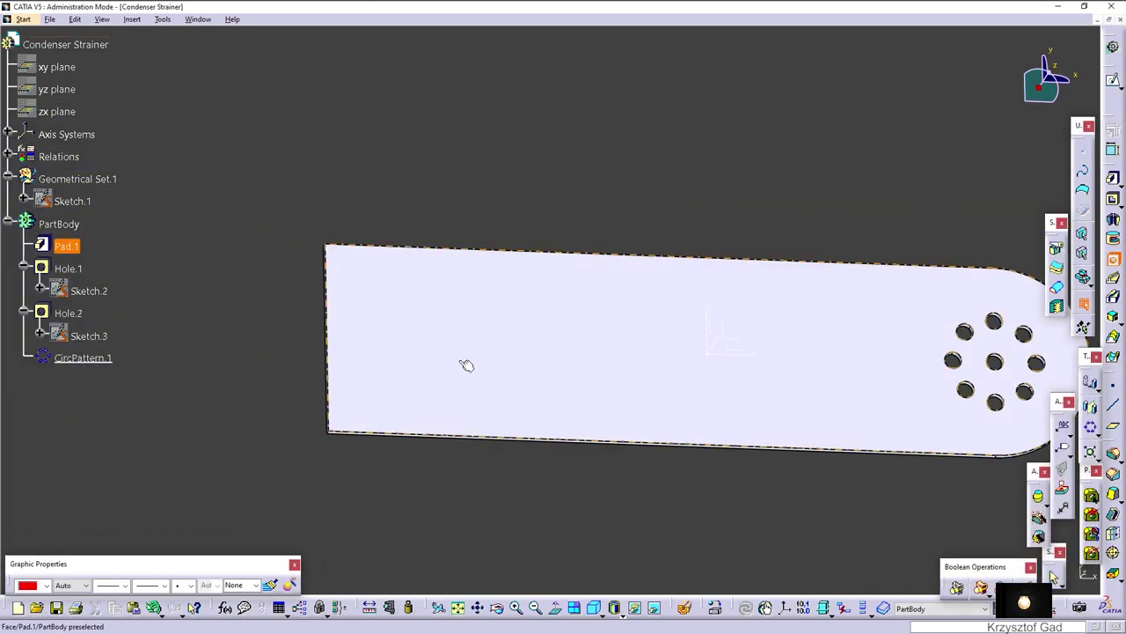
- Start Hole.3 on the plate's face and pick the square end edge in its positioning sketch
{"action": "left_click", "coordinate": [346, 319]}
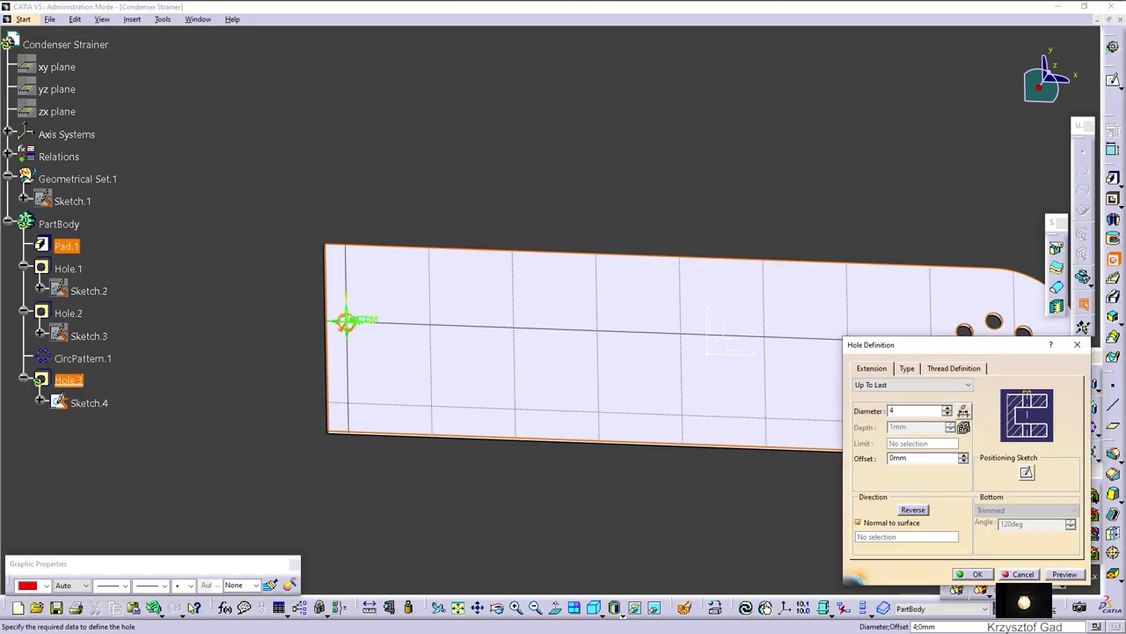
{"action": "left_click", "coordinate": [1024, 474]}
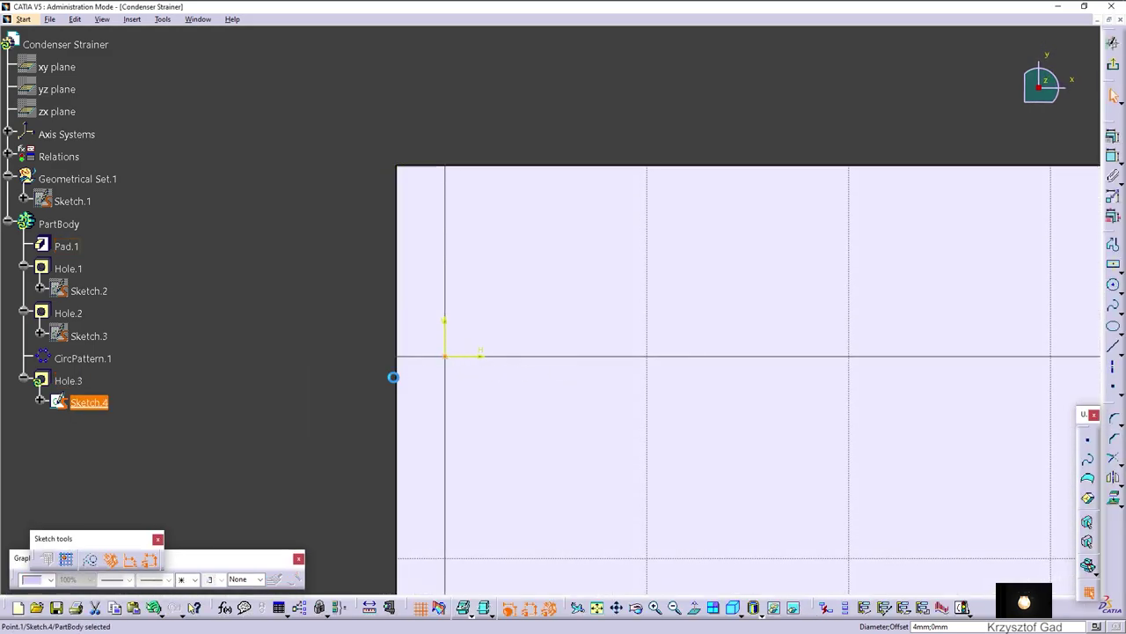
{"action": "left_click", "coordinate": [397, 376]}
{"action": "left_click", "coordinate": [1112, 136]}
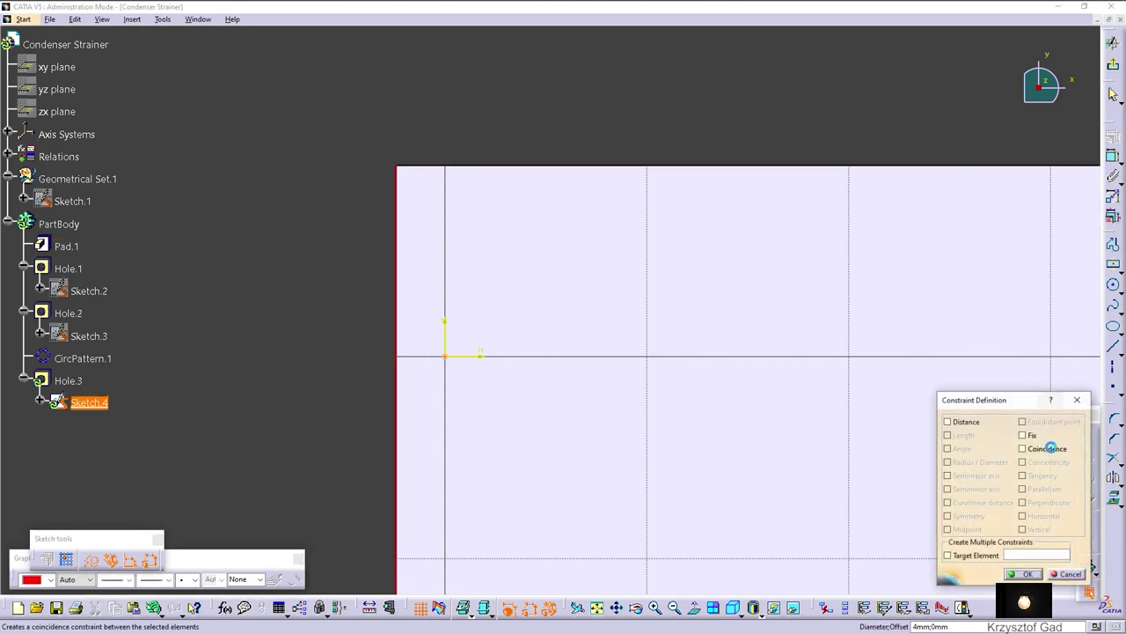
{"action": "left_click", "coordinate": [1040, 573]}
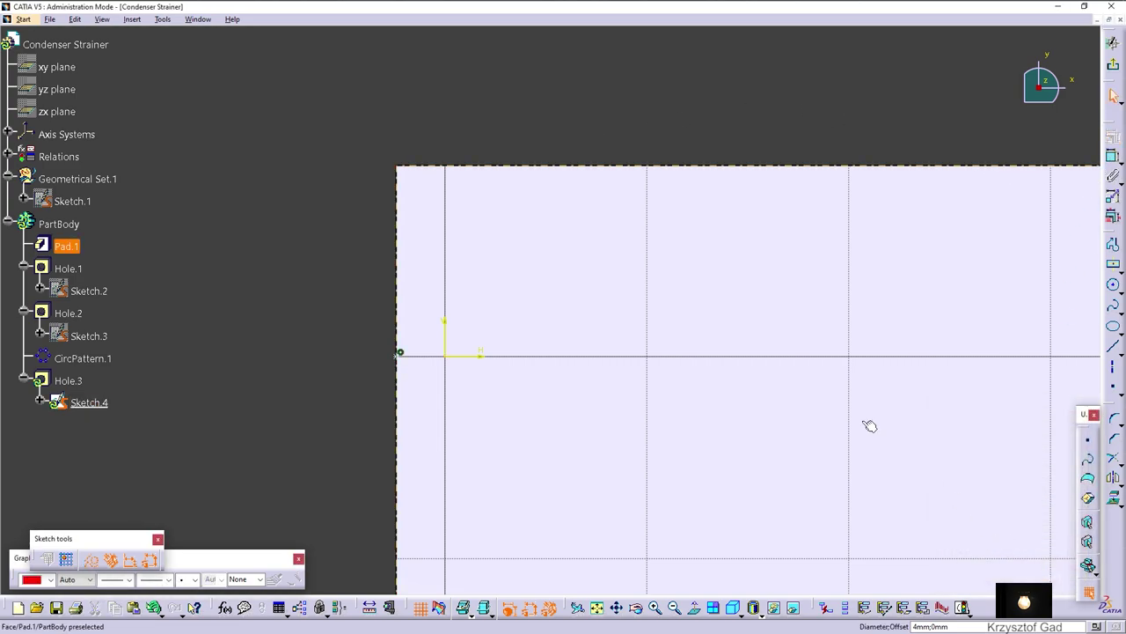
- Constrain the hole point onto the horizontal axis and confirm the 4 mm Up To Last hole
{"action": "left_click", "coordinate": [1111, 157]}
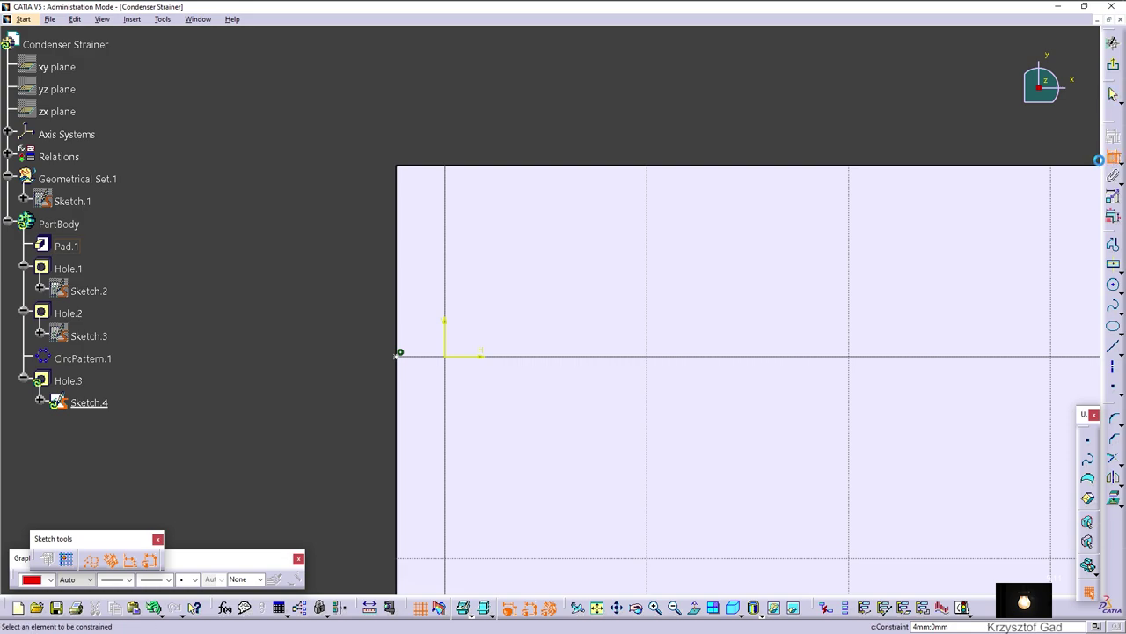
{"action": "left_click", "coordinate": [396, 355]}
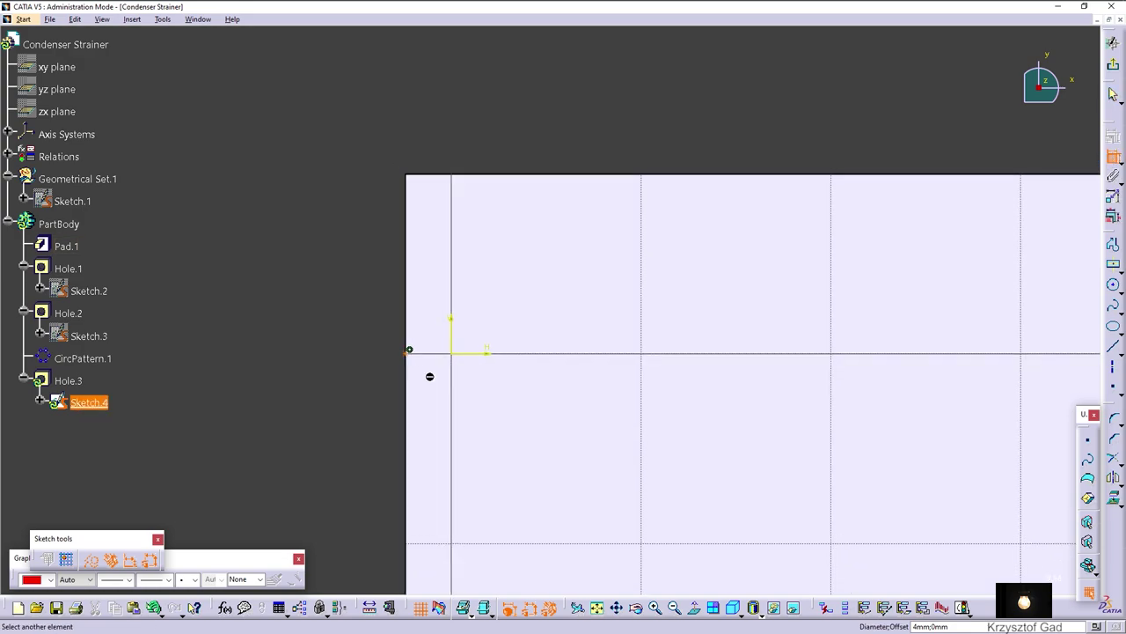
{"action": "middle_click_drag", "start_coordinate": [428, 375], "coordinate": [900, 355], "text": "ctrl"}
{"action": "left_click", "coordinate": [482, 328]}
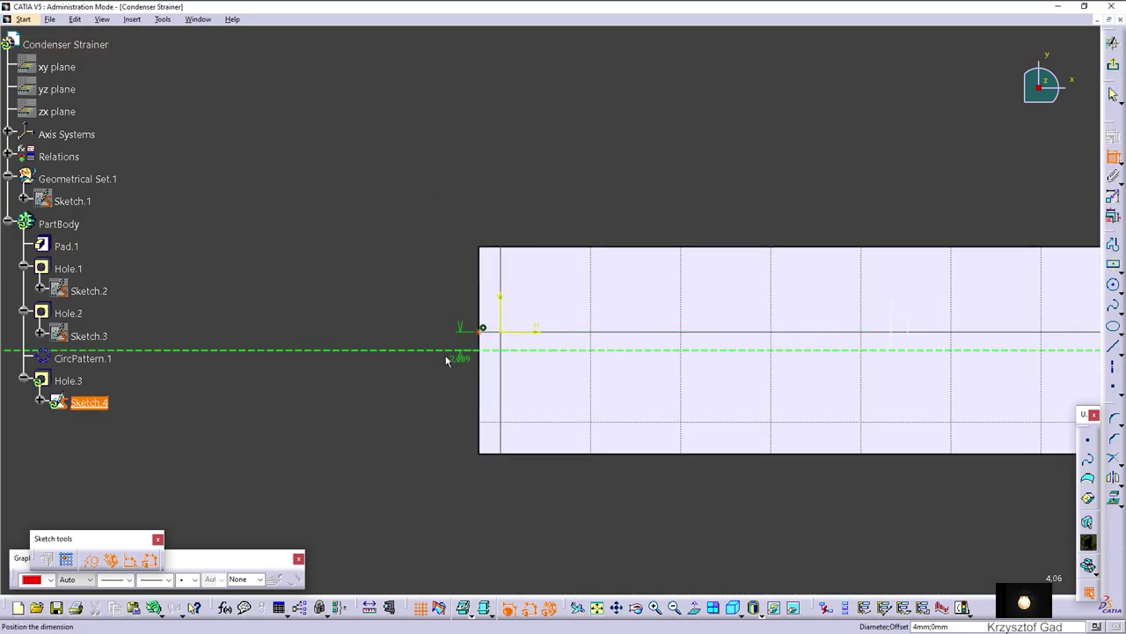
{"action": "right_click", "coordinate": [435, 359]}
{"action": "left_click", "coordinate": [462, 407]}
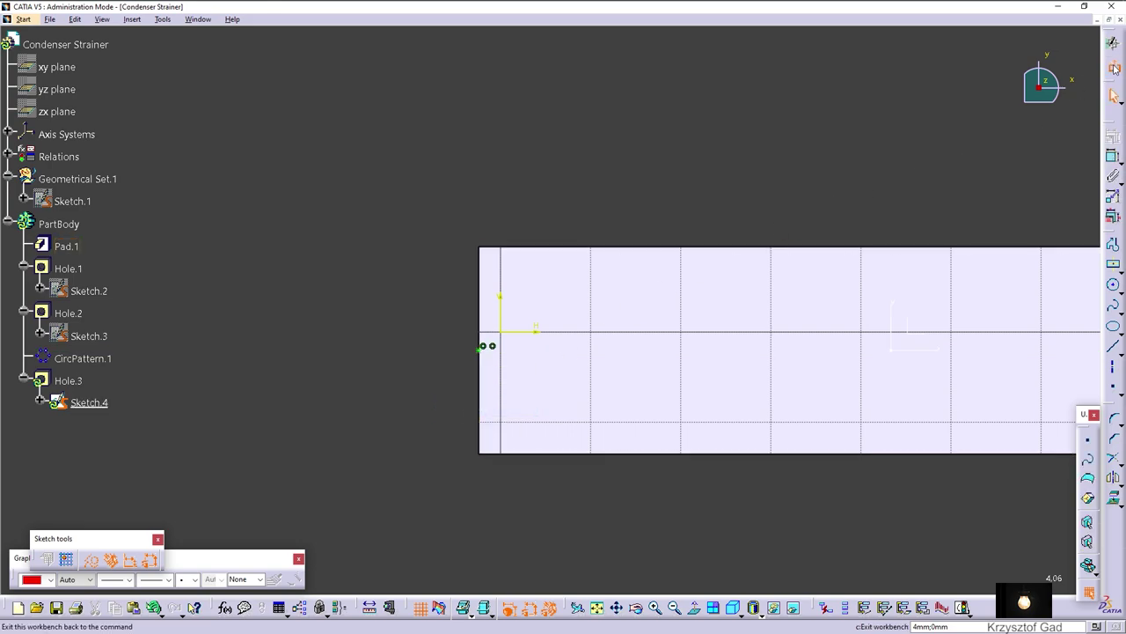
{"action": "left_click", "coordinate": [1113, 64]}
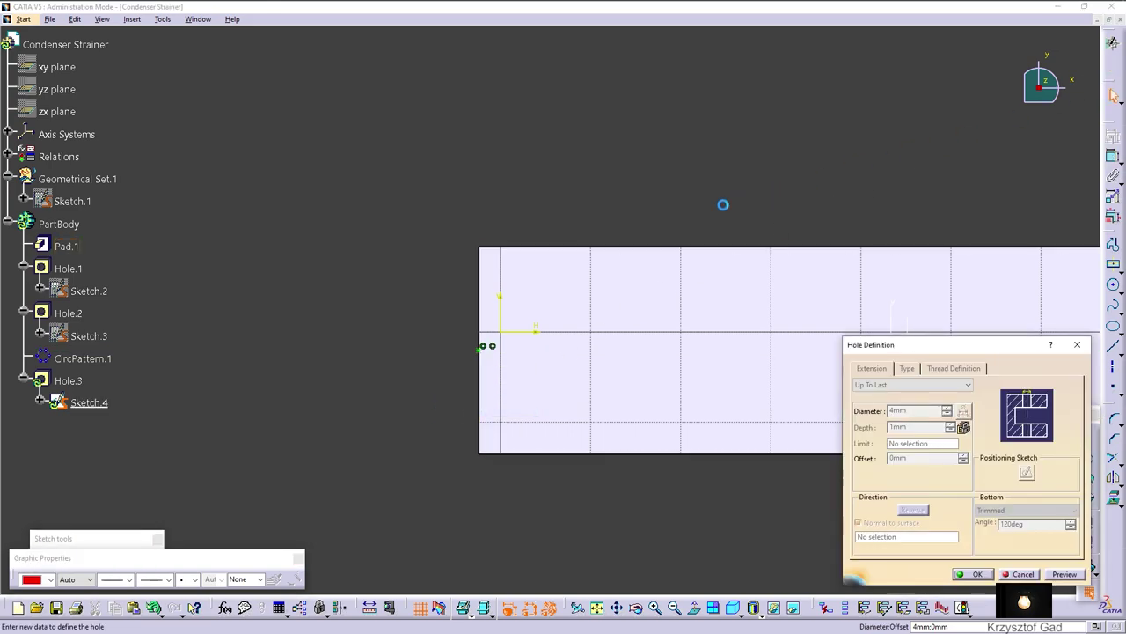
{"action": "left_click", "coordinate": [973, 574]}
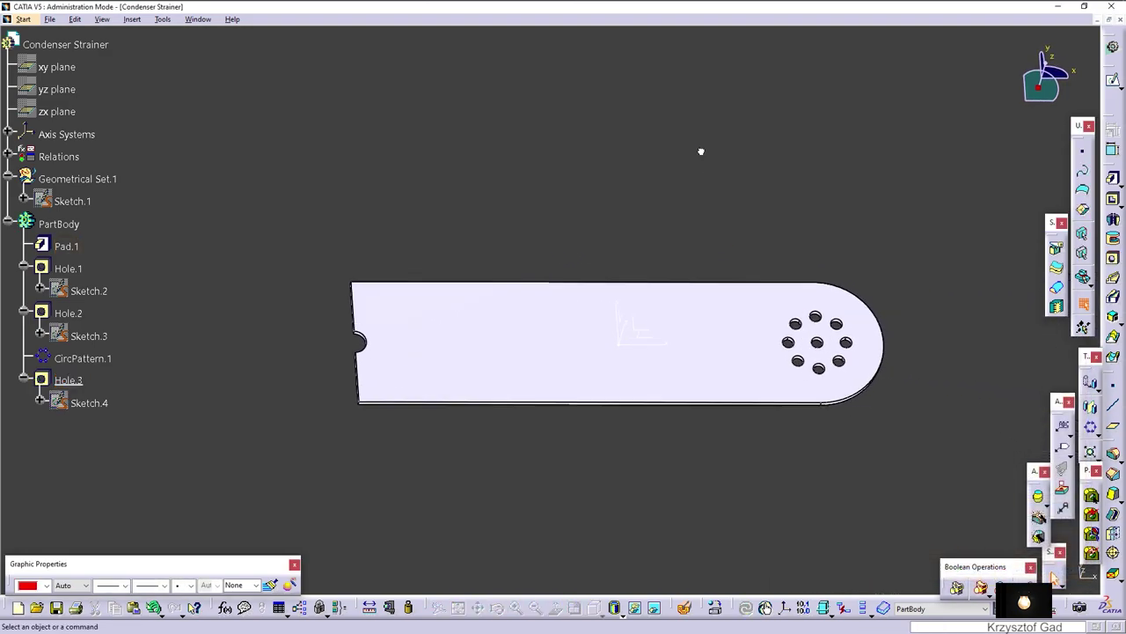
- Apply Plastic material to the Condenser Strainer plate and colour it tan
{"action": "middle_click_drag", "start_coordinate": [702, 151], "coordinate": [684, 294]}
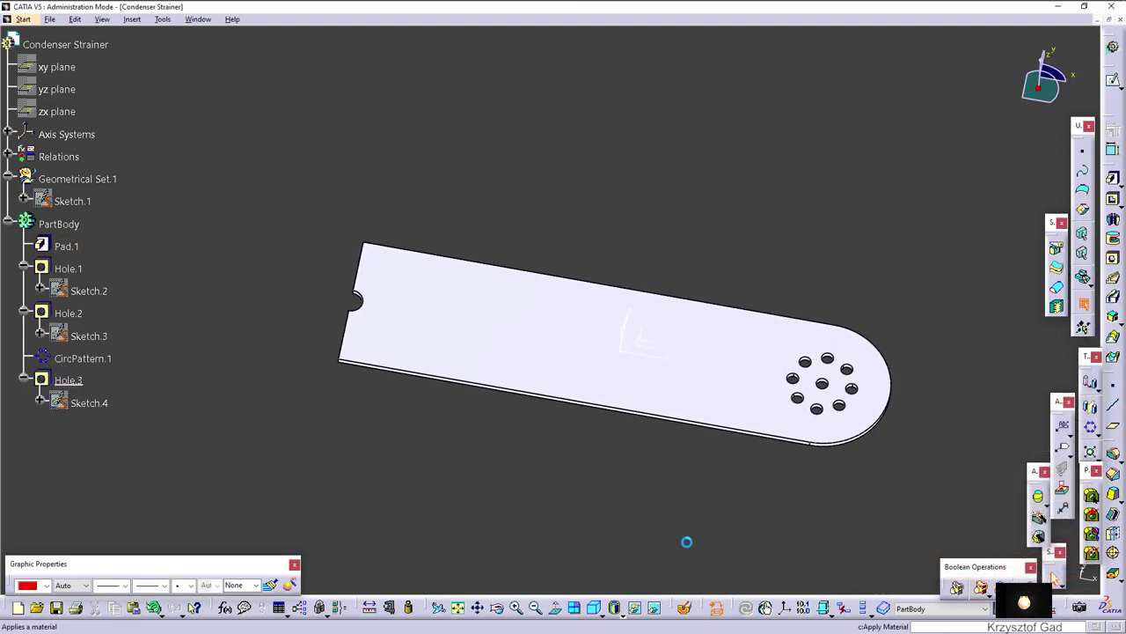
{"action": "scroll", "coordinate": [332, 337], "scroll_direction": "down", "scroll_amount": 1}
{"action": "left_click", "coordinate": [302, 325]}
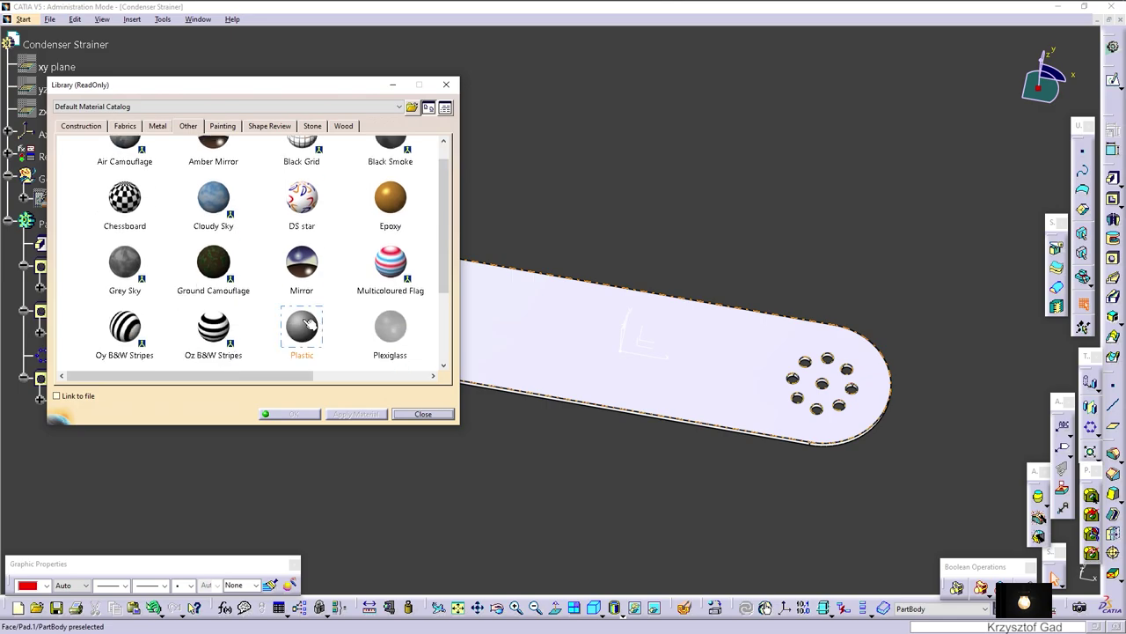
{"action": "left_click", "coordinate": [514, 345]}
{"action": "left_click", "coordinate": [305, 414]}
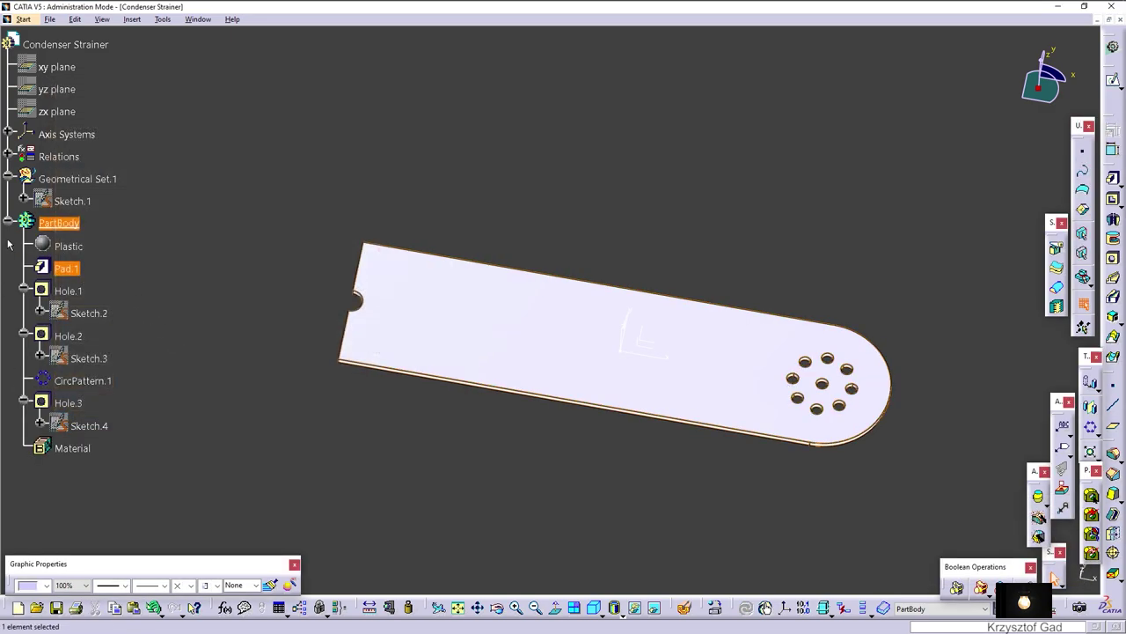
{"action": "left_click", "coordinate": [46, 586]}
{"action": "left_click", "coordinate": [32, 528]}
- Hide the Absolute Axis System from the specification tree
{"action": "left_click", "coordinate": [267, 408]}
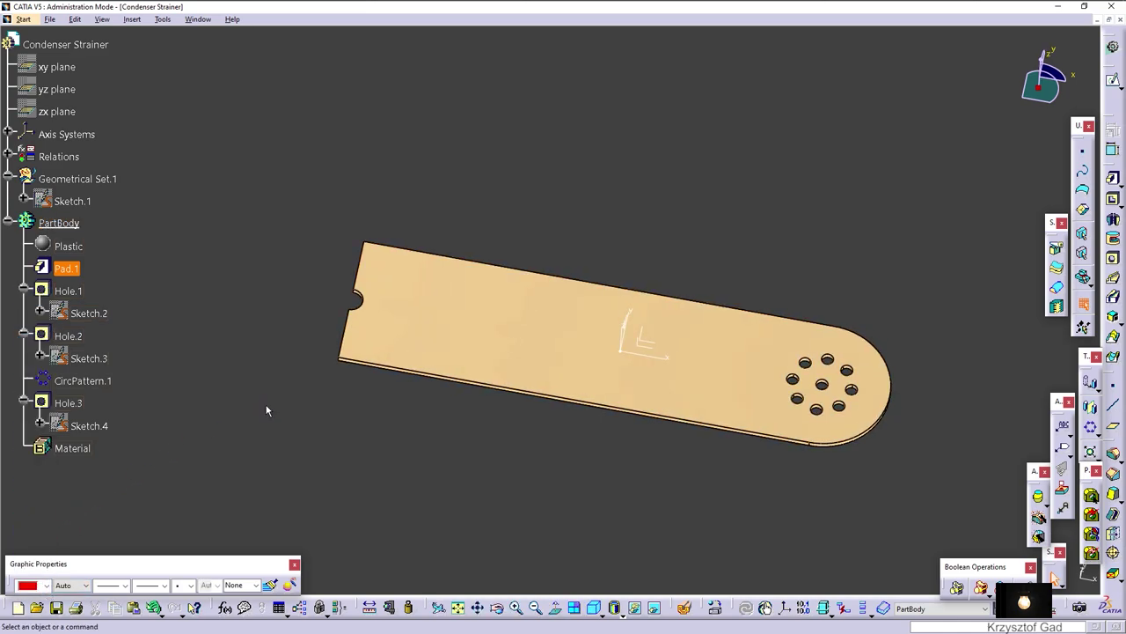
{"action": "left_click", "coordinate": [8, 132]}
{"action": "right_click", "coordinate": [69, 157]}
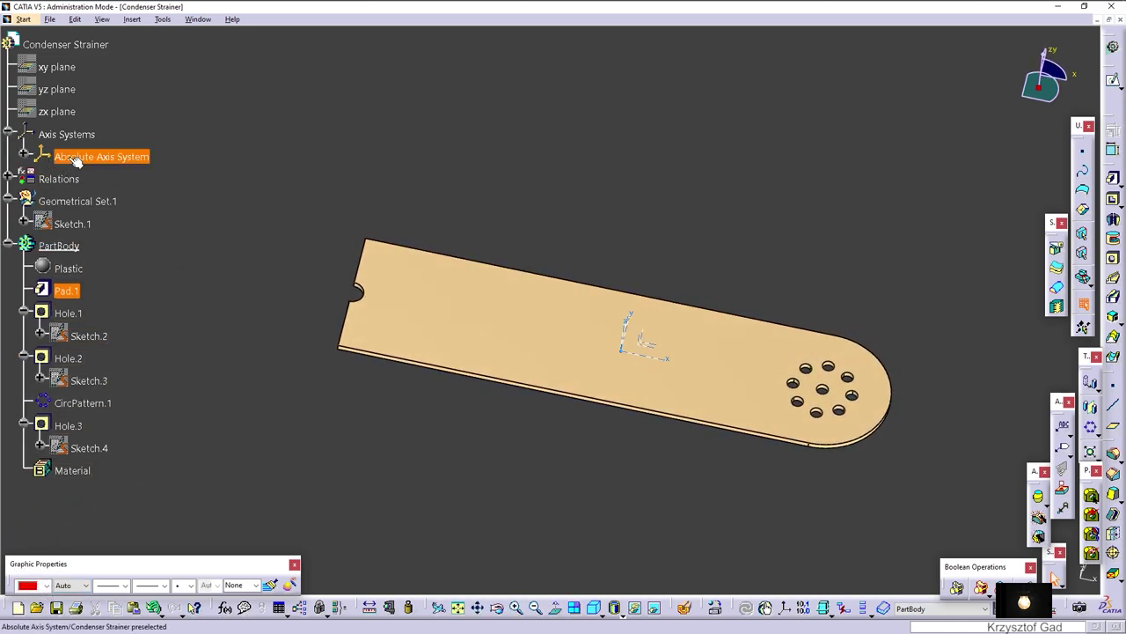
{"action": "left_click", "coordinate": [104, 193]}
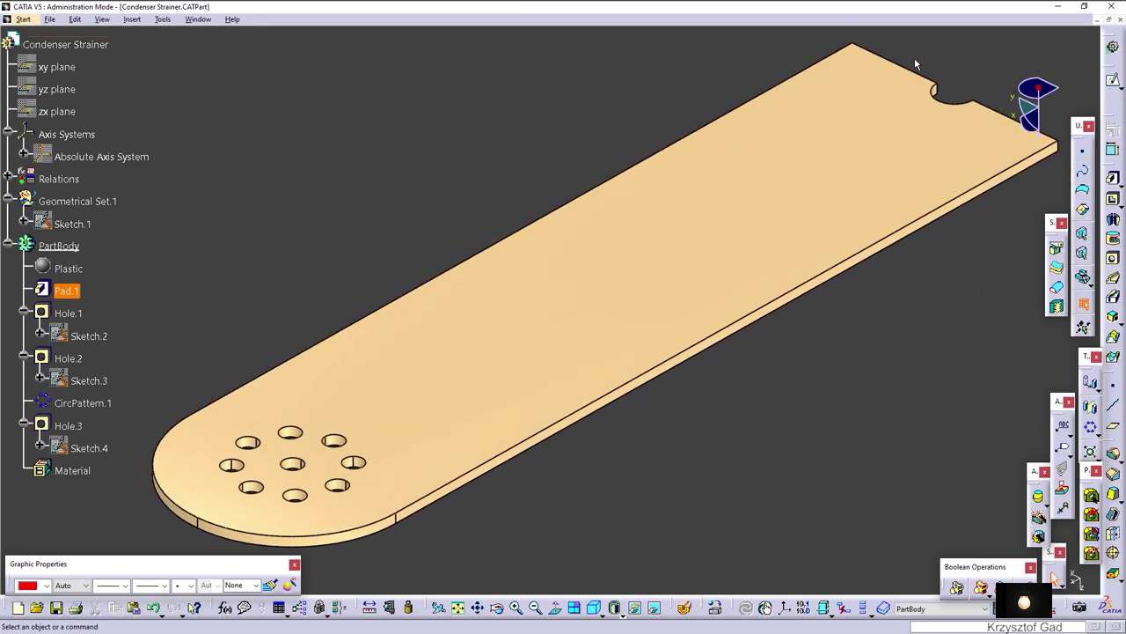
- Create a new Part Design part named 'Evaporator Swivel'
{"action": "left_click", "coordinate": [1107, 48]}
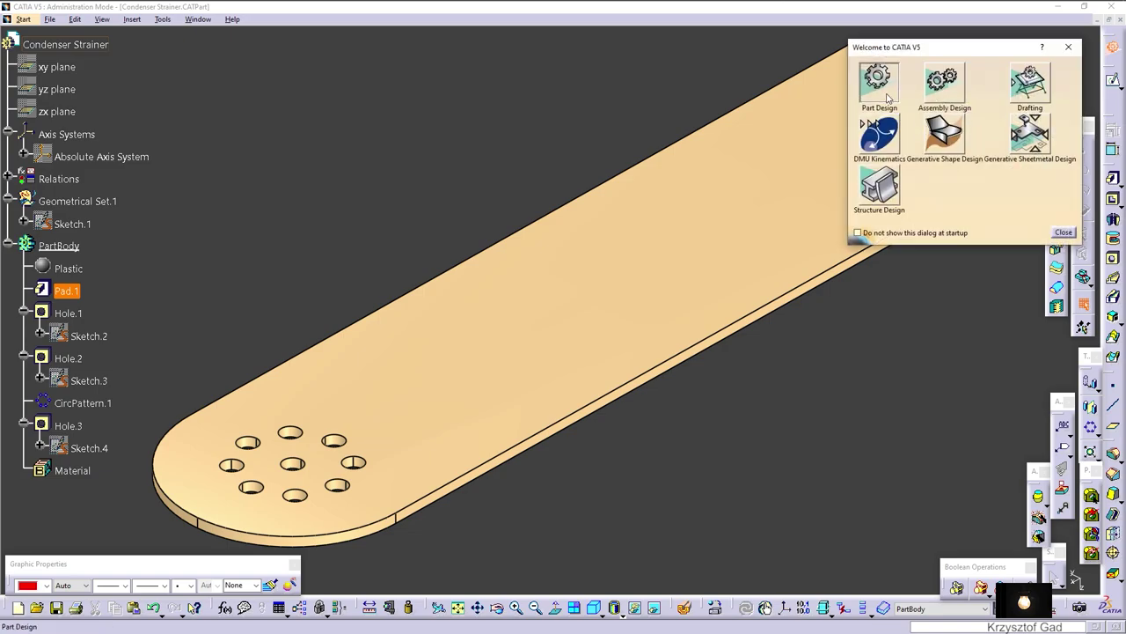
{"action": "left_click", "coordinate": [887, 99]}
{"action": "type", "text": "Evaporator Swivel"}
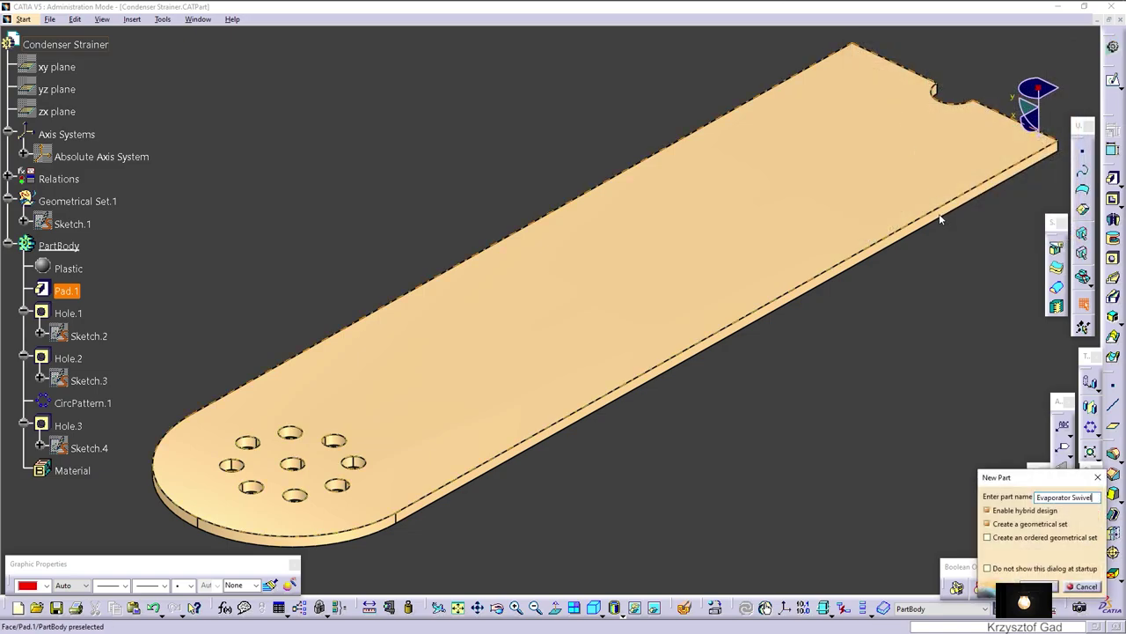
{"action": "left_click", "coordinate": [1038, 586]}
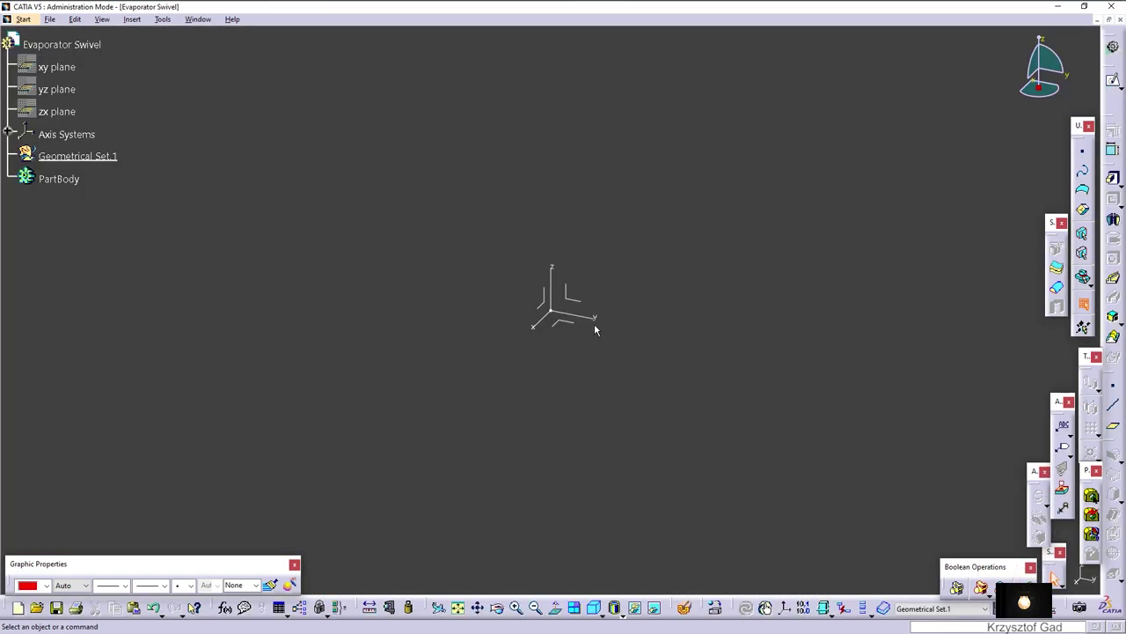
- Sketch an R3 circle at the origin on the yz plane, then exit to 3D
{"action": "left_click", "coordinate": [593, 322]}
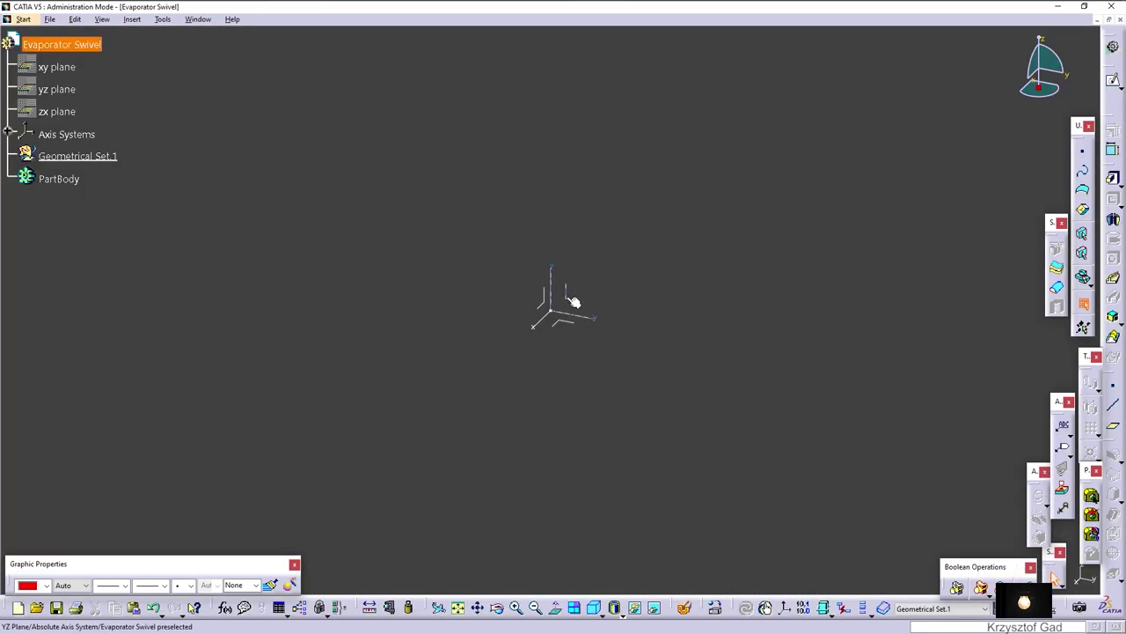
{"action": "left_click", "coordinate": [1113, 79]}
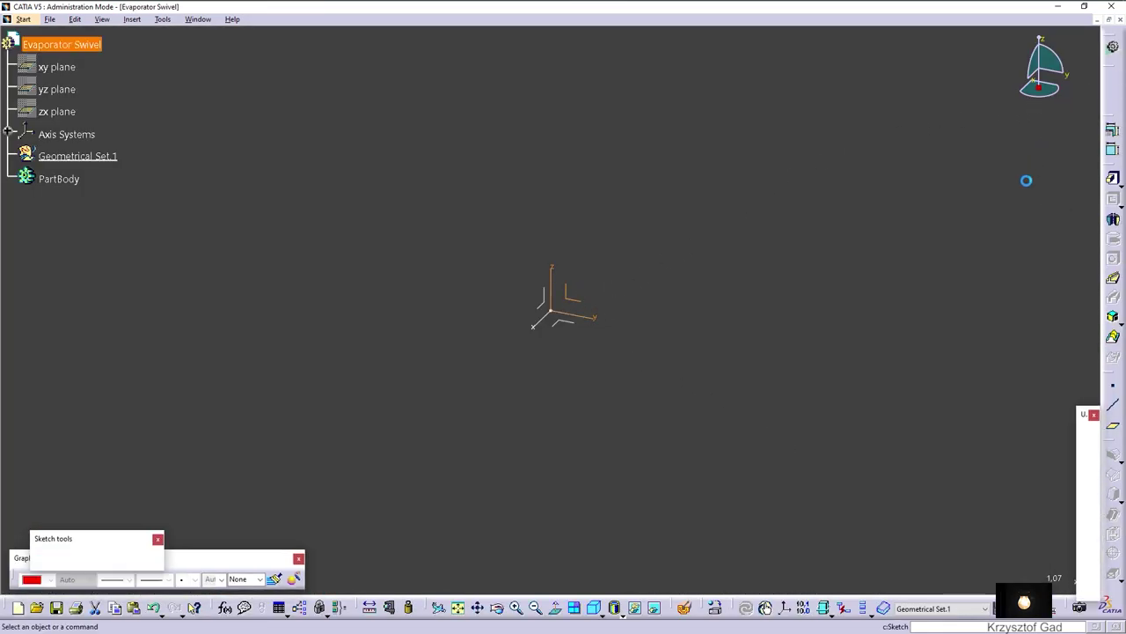
{"action": "left_click", "coordinate": [1113, 284]}
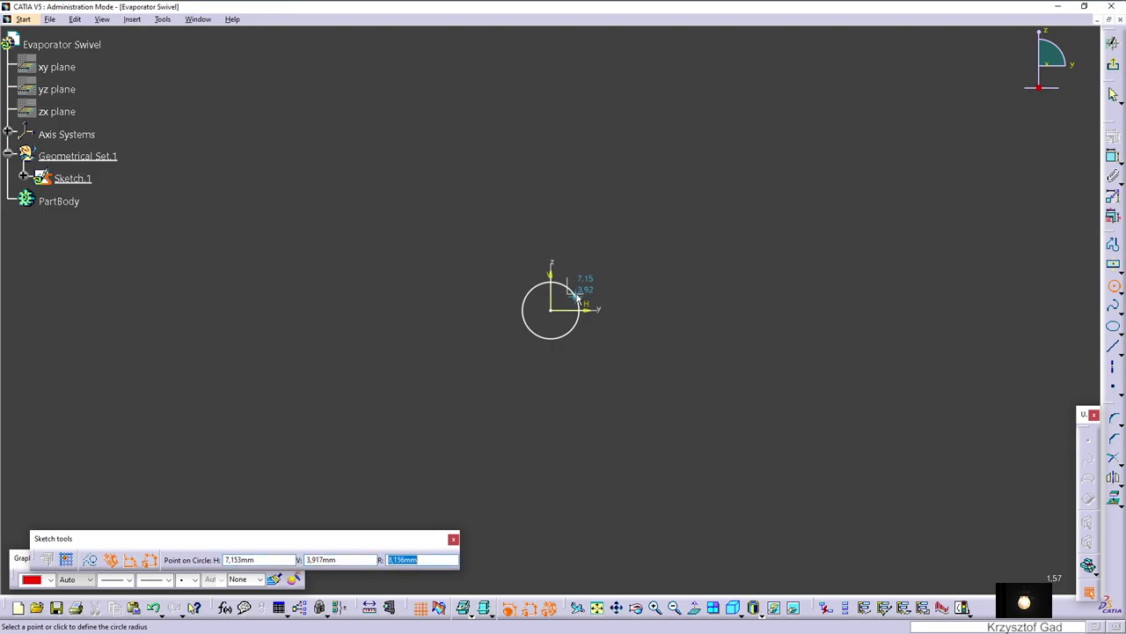
{"action": "key", "text": "Return"}
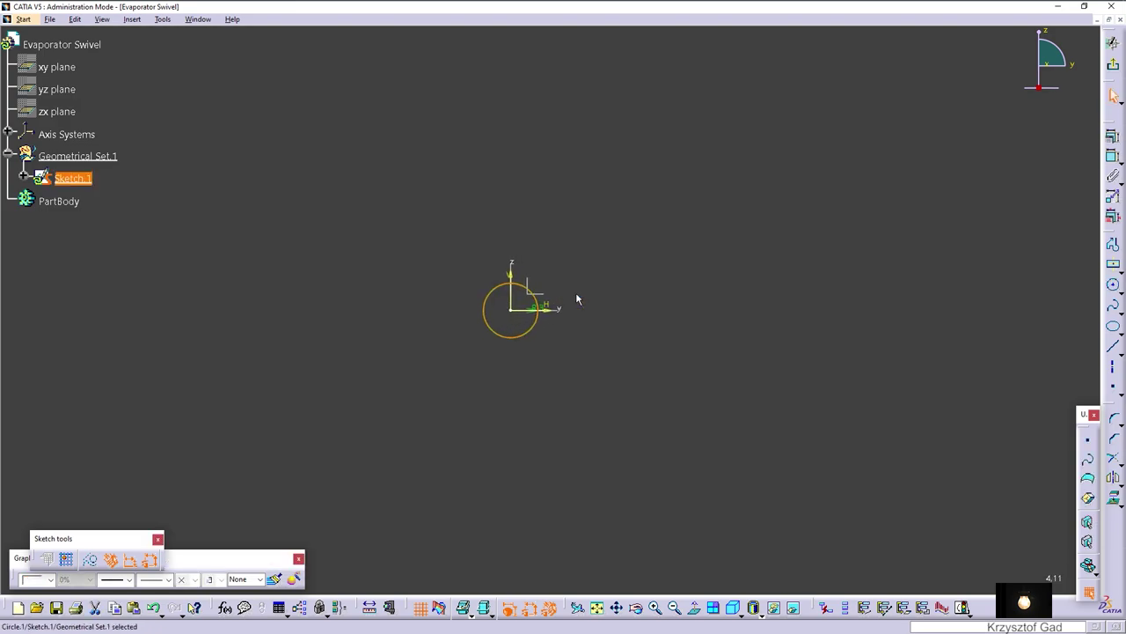
{"action": "middle_click_drag", "start_coordinate": [577, 299], "coordinate": [684, 325]}
{"action": "left_click_drag", "start_coordinate": [673, 322], "coordinate": [678, 284]}
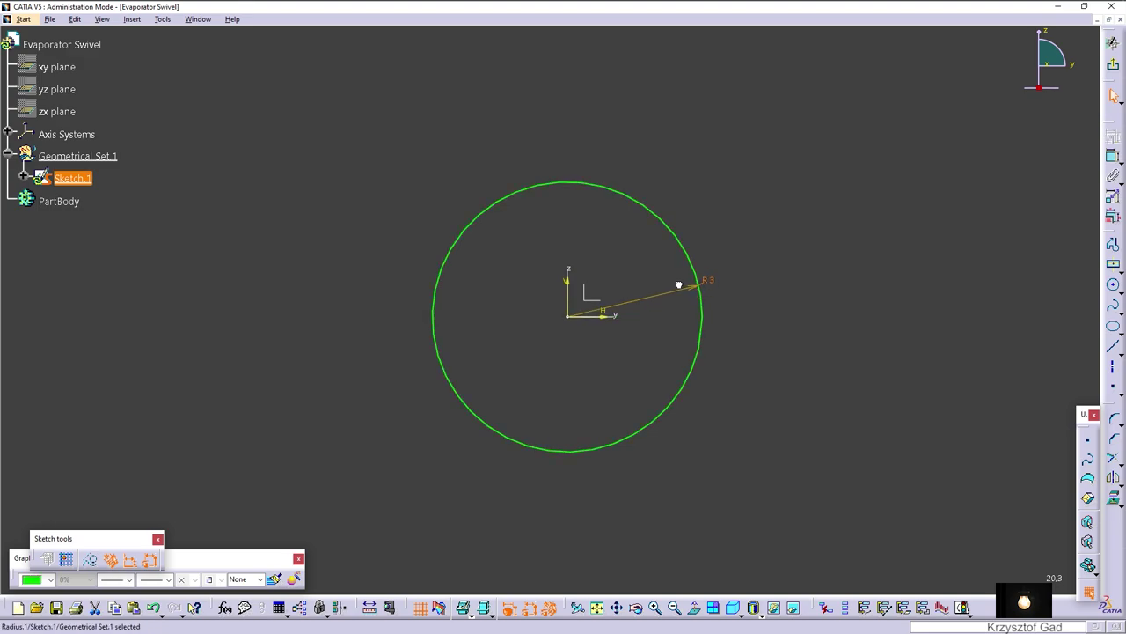
{"action": "left_click", "coordinate": [825, 198]}
{"action": "left_click", "coordinate": [1113, 64]}
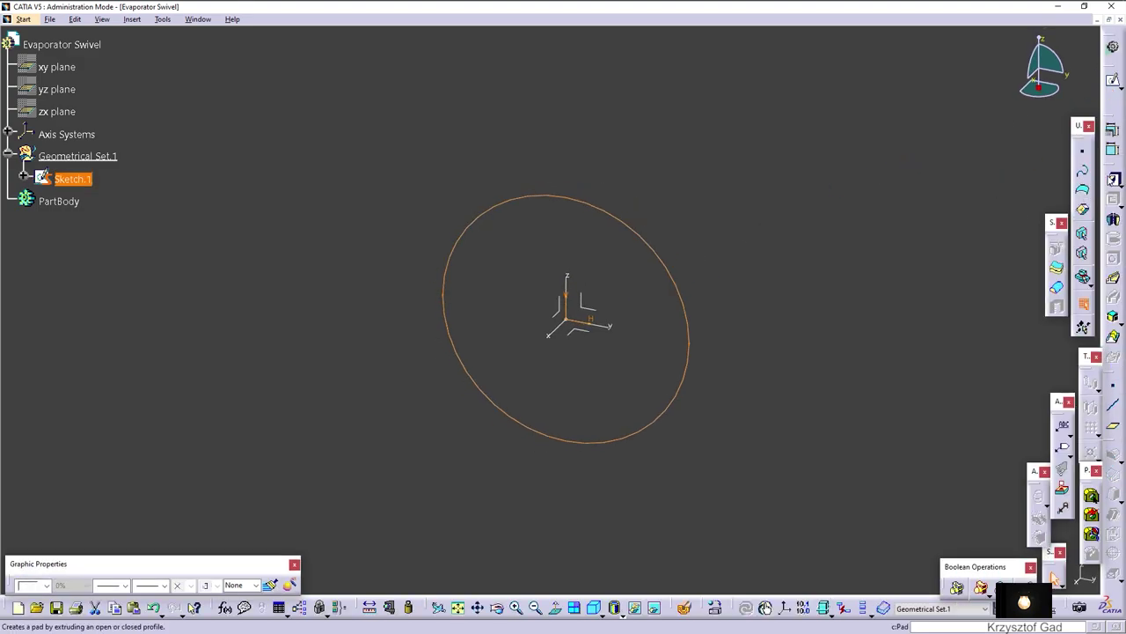
- Extrude the R3 circle 8 mm into Pad.1, with second-limit options enabled
{"action": "left_click", "coordinate": [1113, 178]}
{"action": "left_click", "coordinate": [648, 348]}
{"action": "type", "text": "8"}
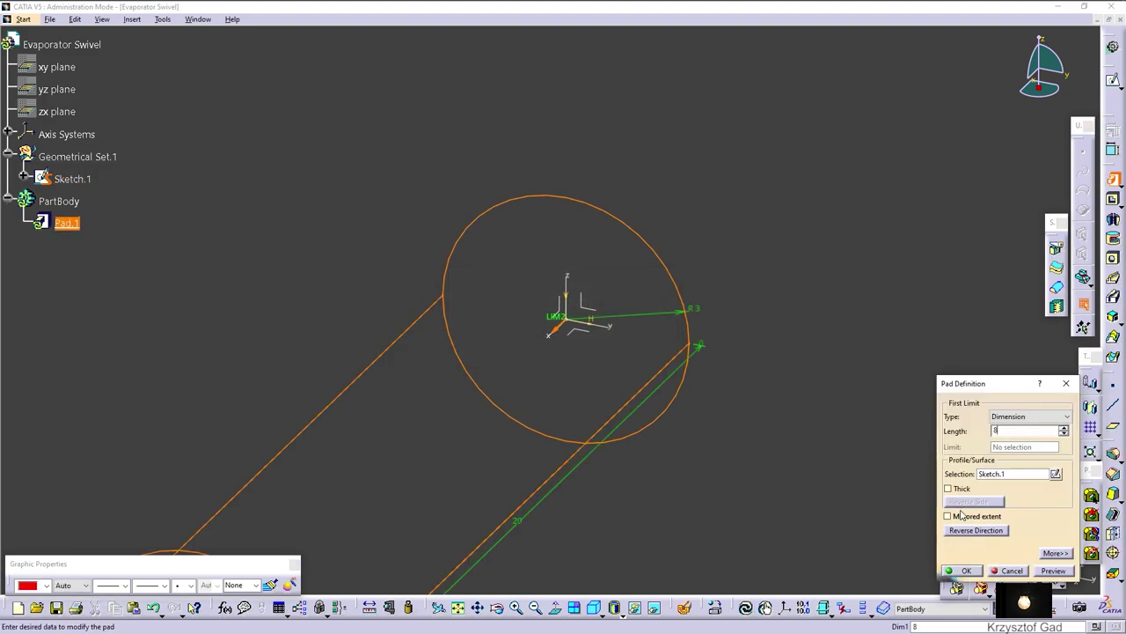
{"action": "left_click", "coordinate": [1054, 553]}
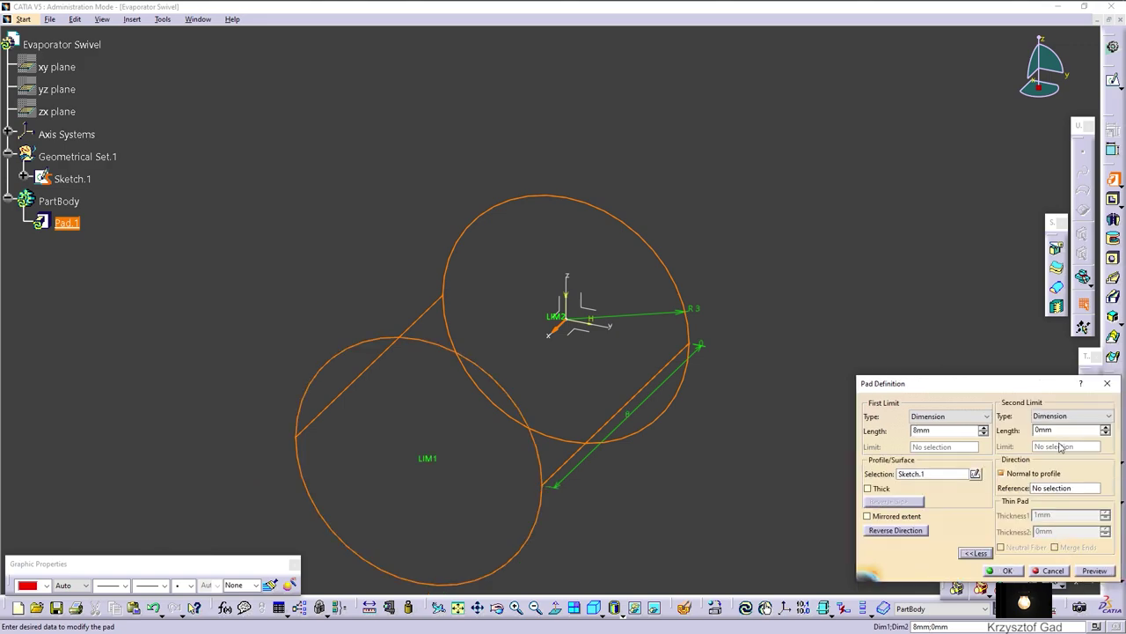
{"action": "key", "text": "Return"}
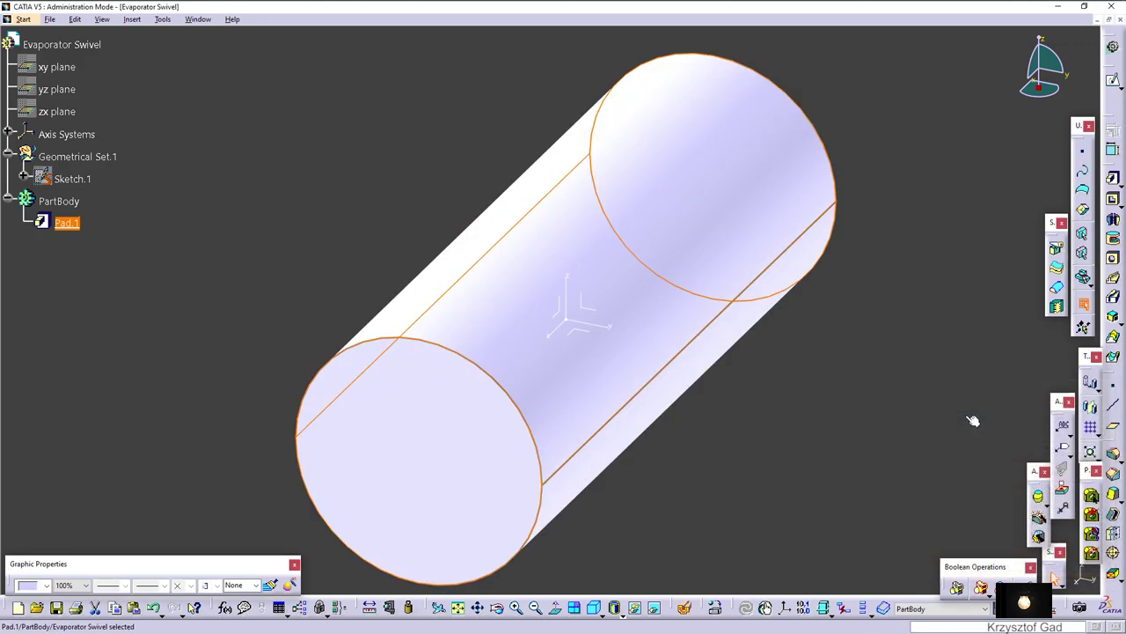
{"action": "left_click", "coordinate": [932, 427]}
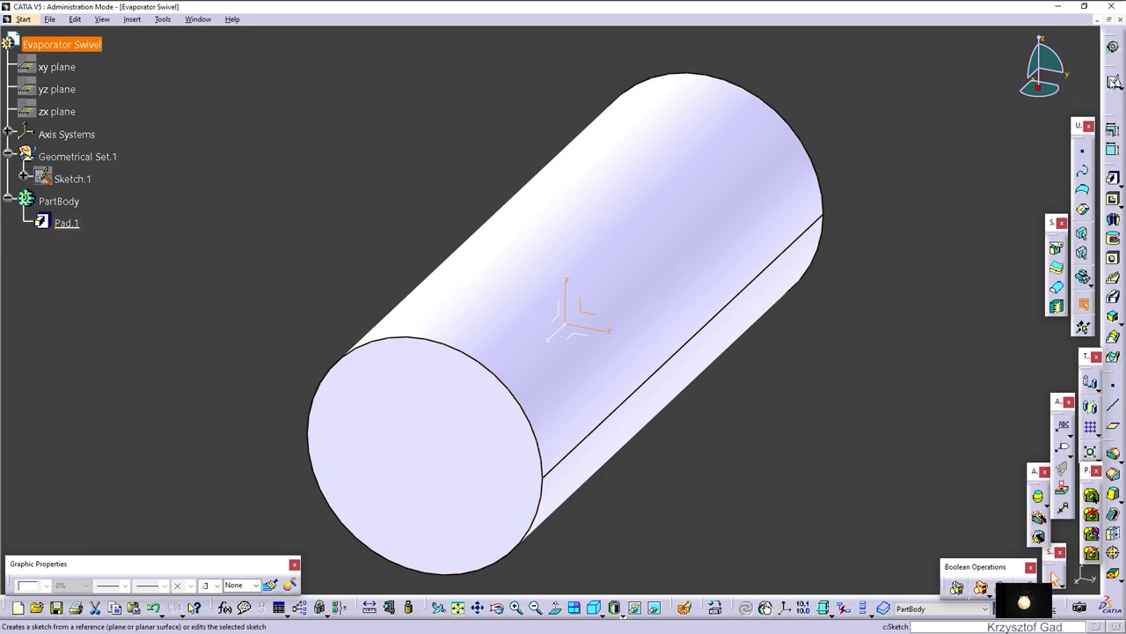
- Start Sketch.2 on the cylinder with an R2 circle and a larger circle at the origin
{"action": "left_click", "coordinate": [1112, 80]}
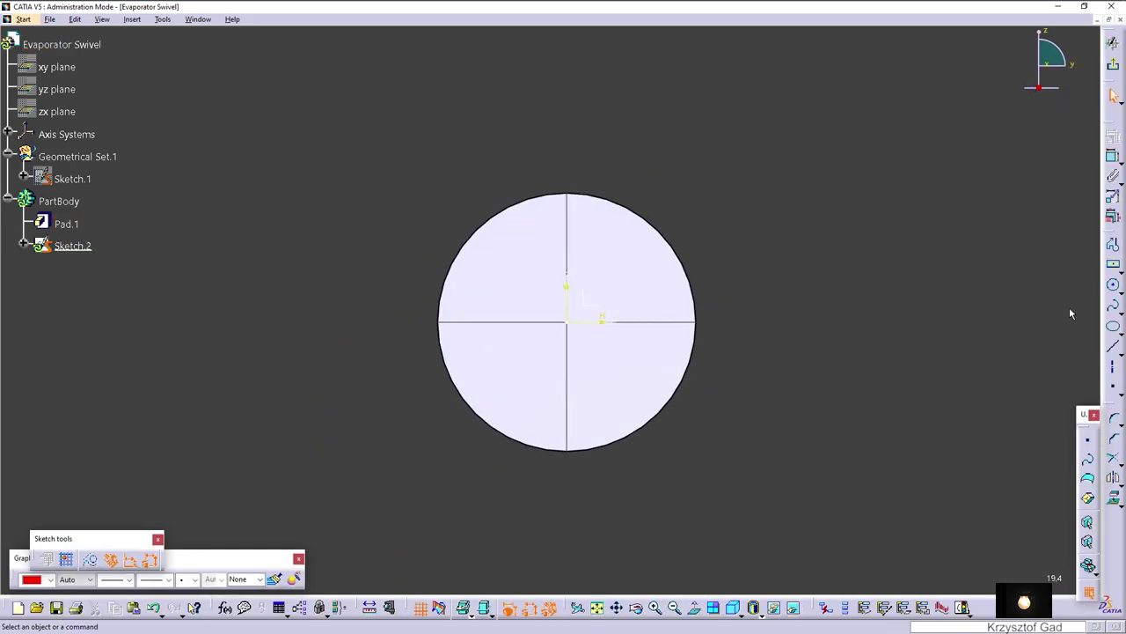
{"action": "left_click", "coordinate": [1114, 289]}
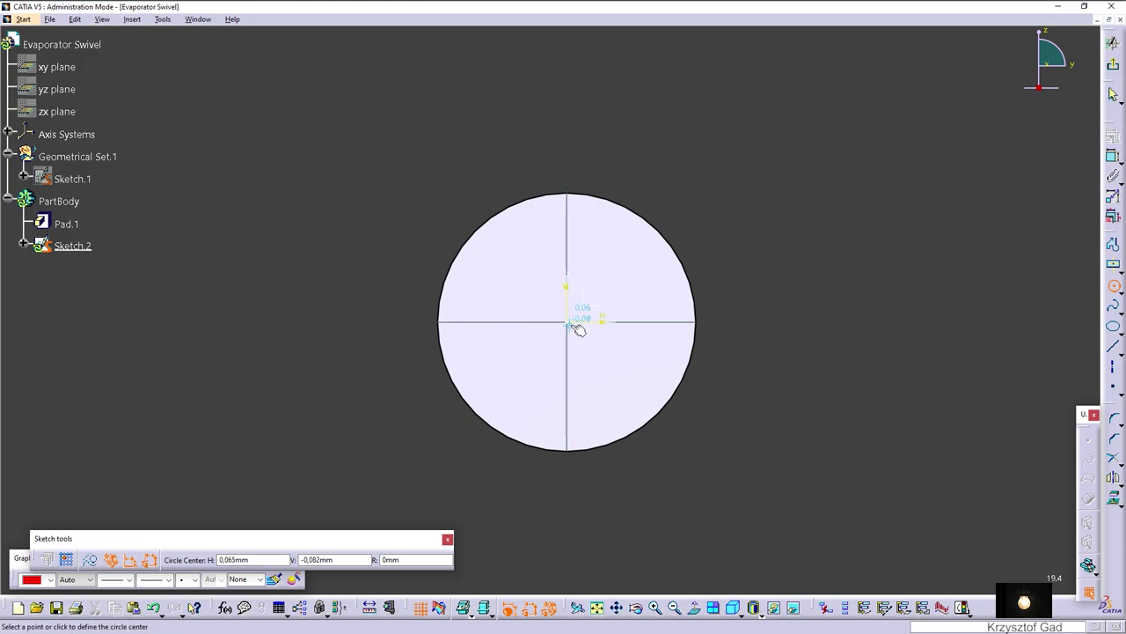
{"action": "left_click", "coordinate": [565, 320]}
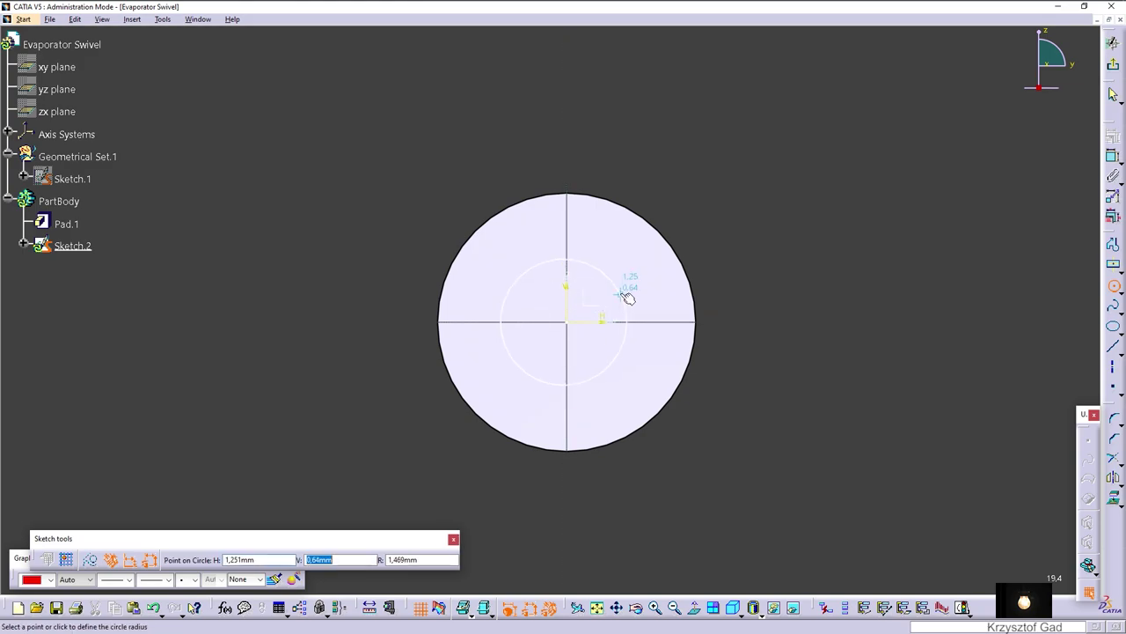
{"action": "key", "text": "Tab"}
{"action": "key", "text": "Return"}
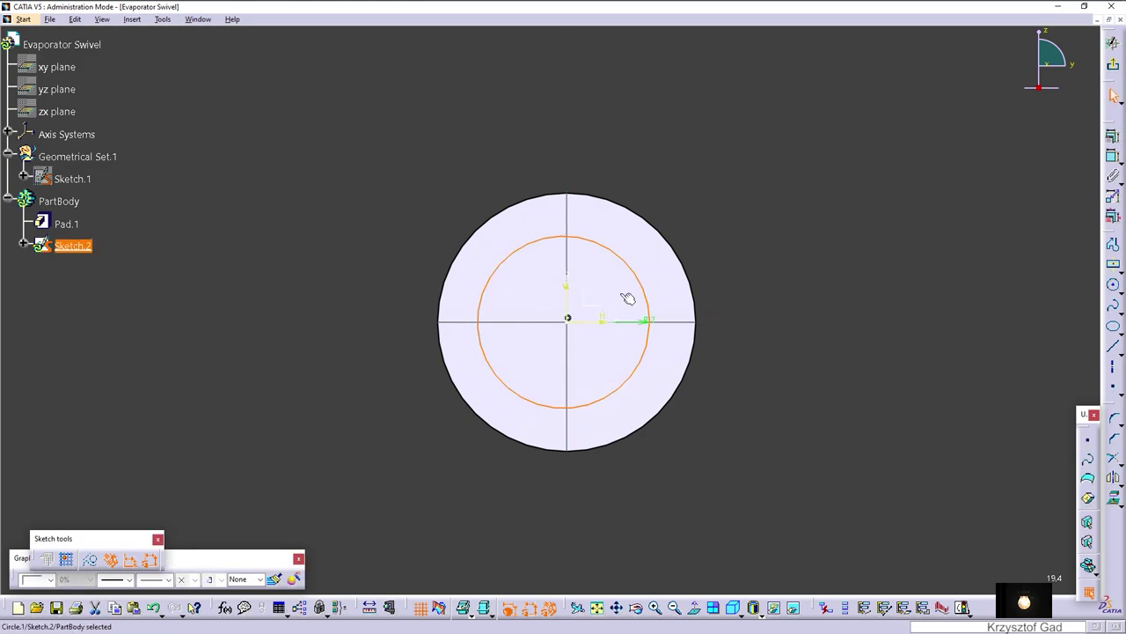
{"action": "left_click", "coordinate": [803, 234]}
{"action": "left_click", "coordinate": [1113, 284]}
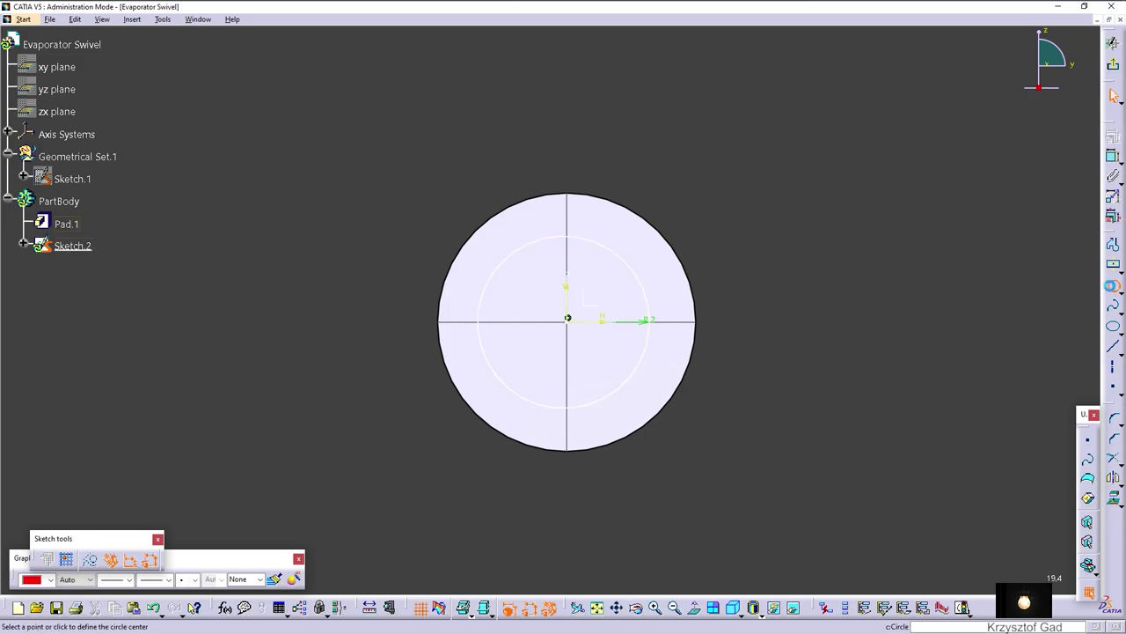
{"action": "left_click", "coordinate": [713, 266]}
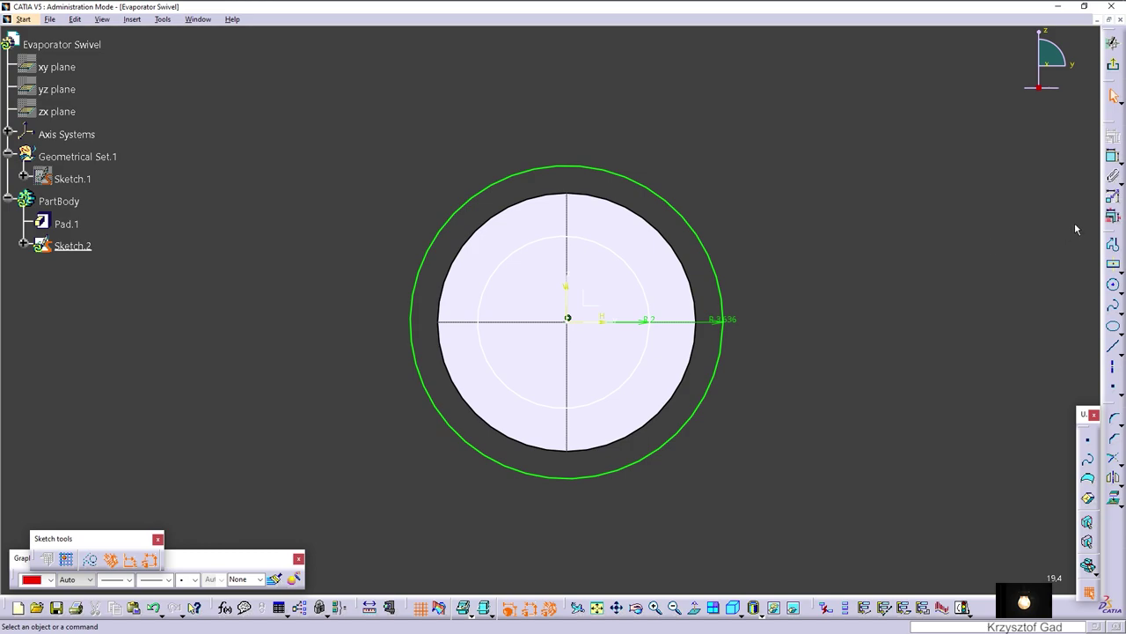
- Draw a line from the origin to the outer circle, constrained at 45°
{"action": "left_click", "coordinate": [1113, 346]}
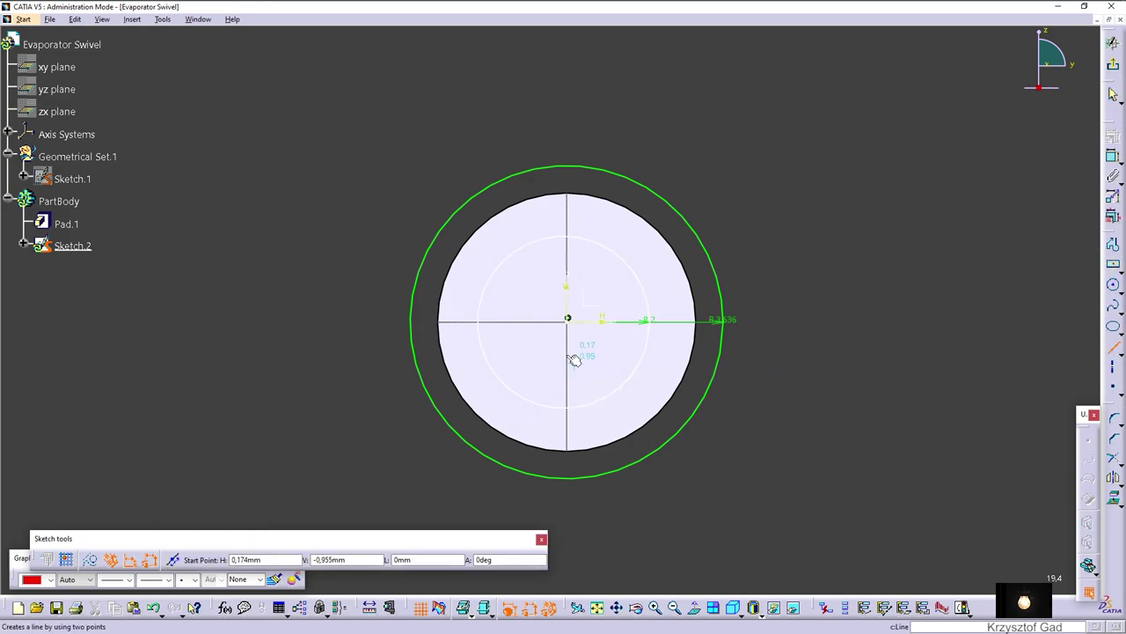
{"action": "left_click", "coordinate": [567, 318]}
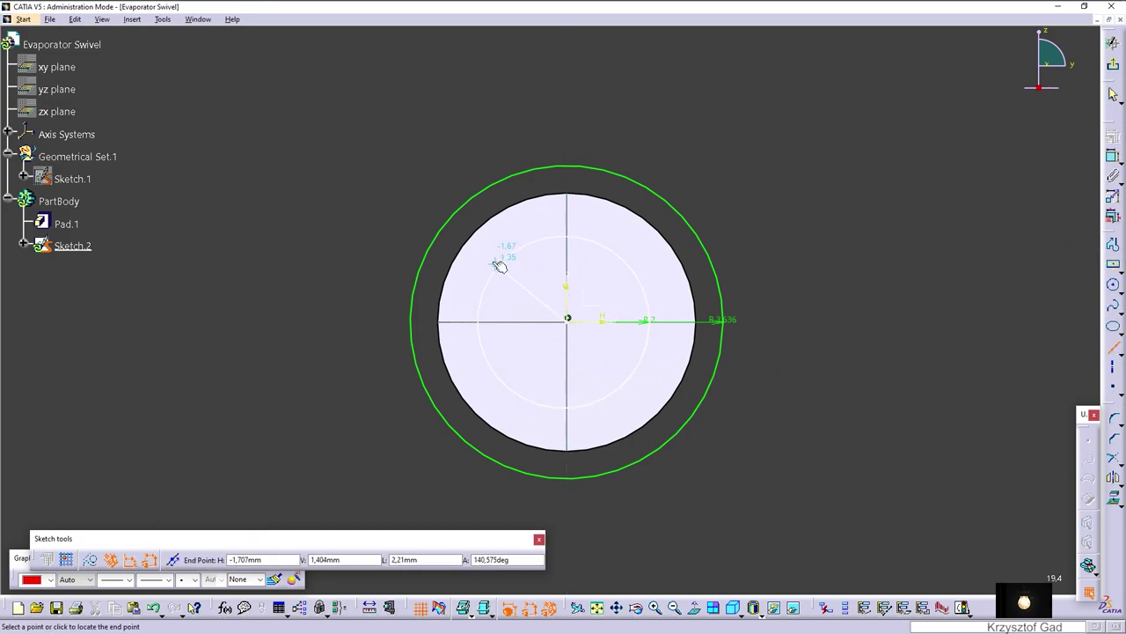
{"action": "left_click", "coordinate": [463, 203]}
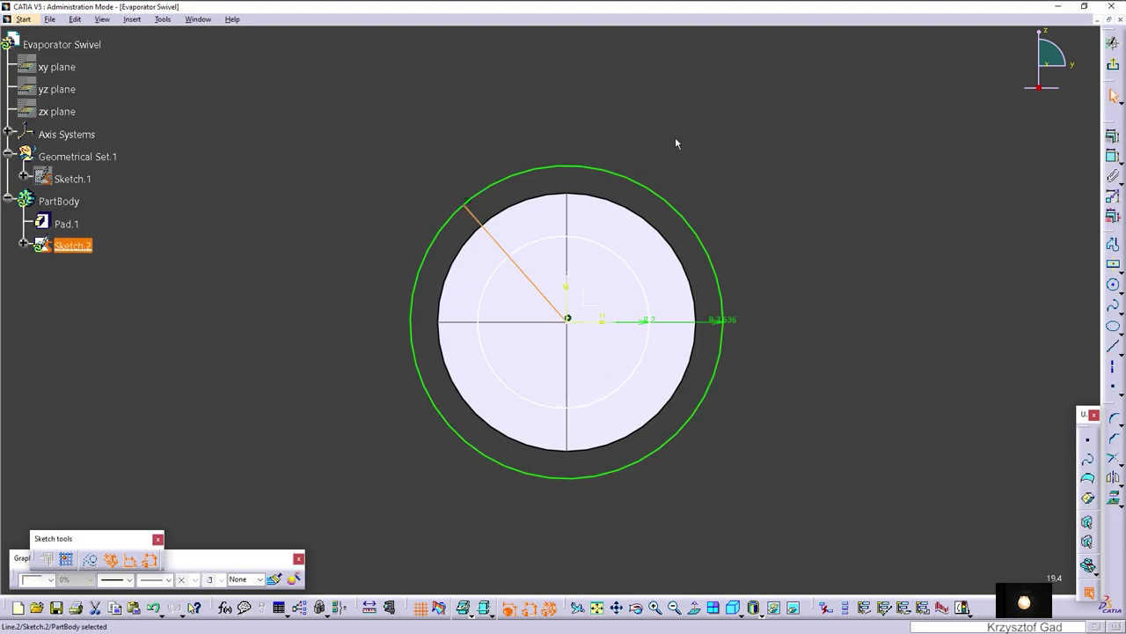
{"action": "left_click", "coordinate": [1113, 157]}
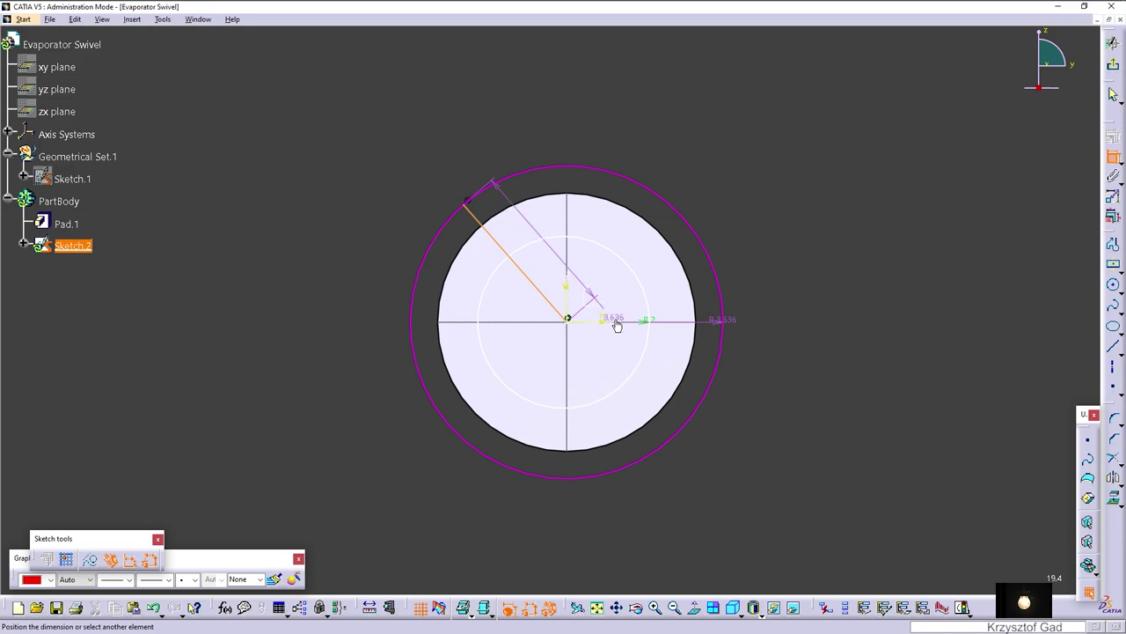
{"action": "left_click", "coordinate": [626, 321]}
{"action": "left_click", "coordinate": [492, 309]}
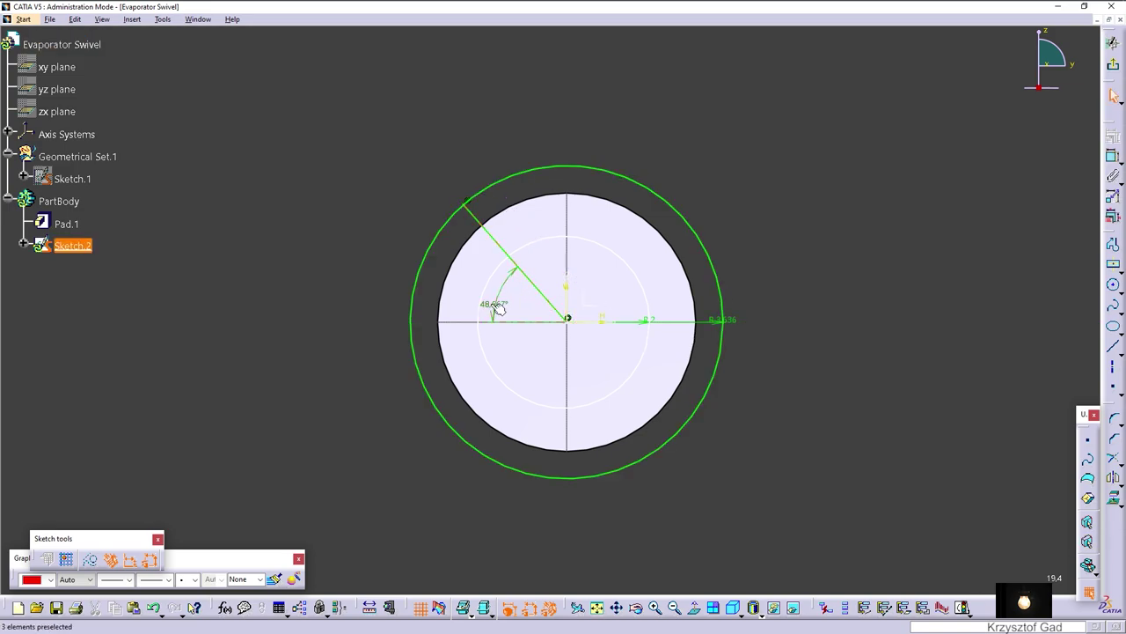
{"action": "double_click", "coordinate": [492, 307]}
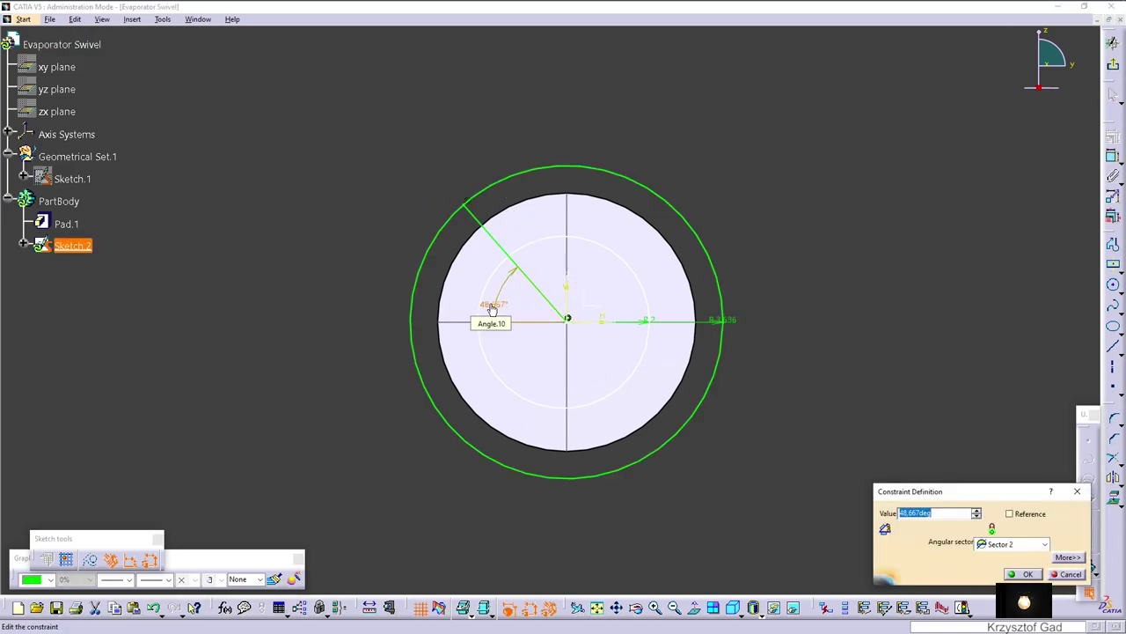
{"action": "key", "text": "Return"}
{"action": "left_click", "coordinate": [629, 231]}
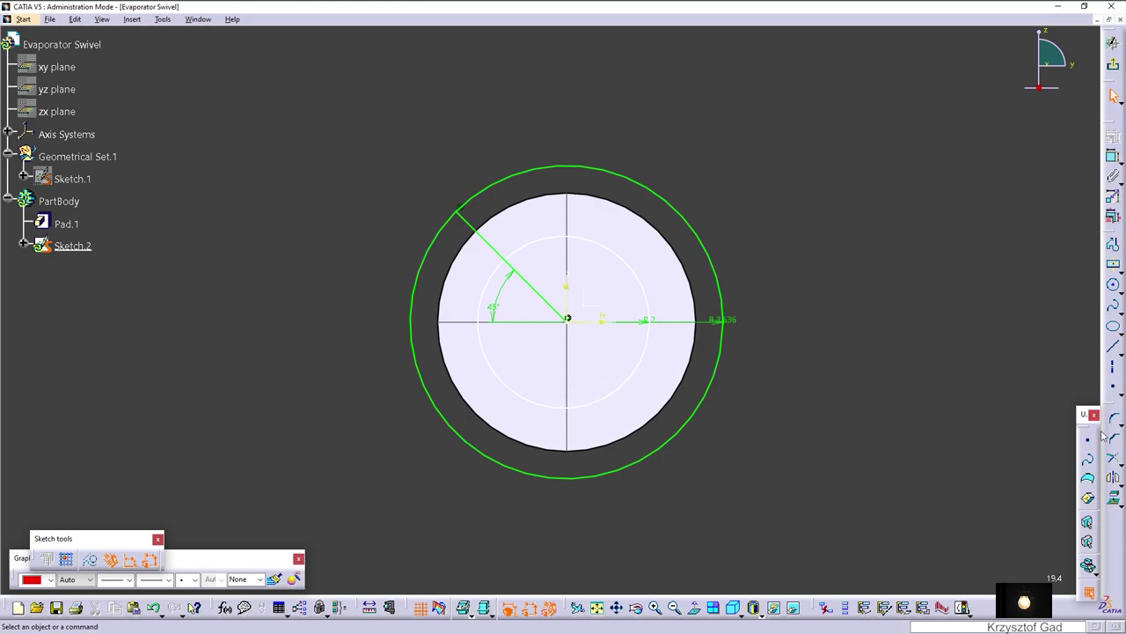
- Quick Trim the outer circle's lower-left part and the 45° line inside the circle
{"action": "left_click", "coordinate": [1116, 482]}
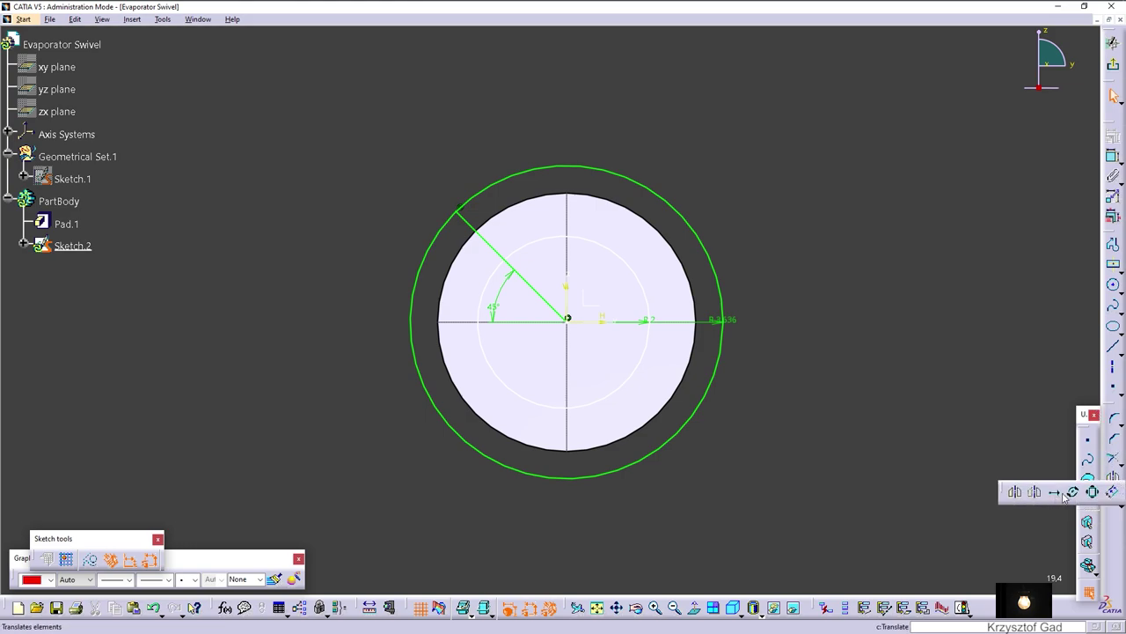
{"action": "left_click", "coordinate": [1114, 461]}
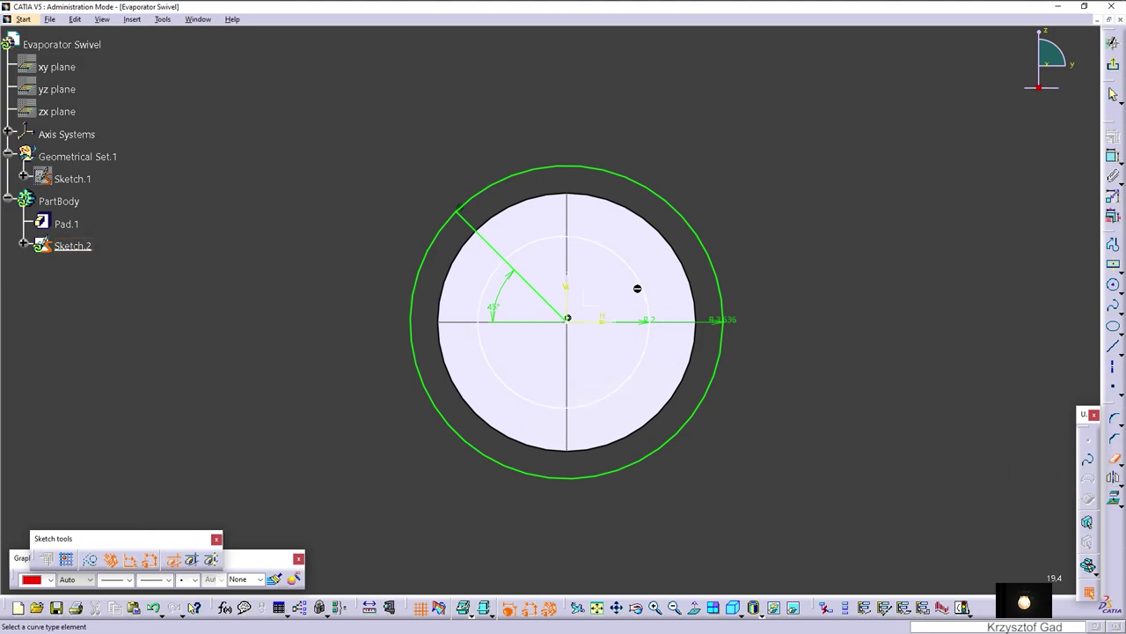
{"action": "left_click", "coordinate": [442, 409]}
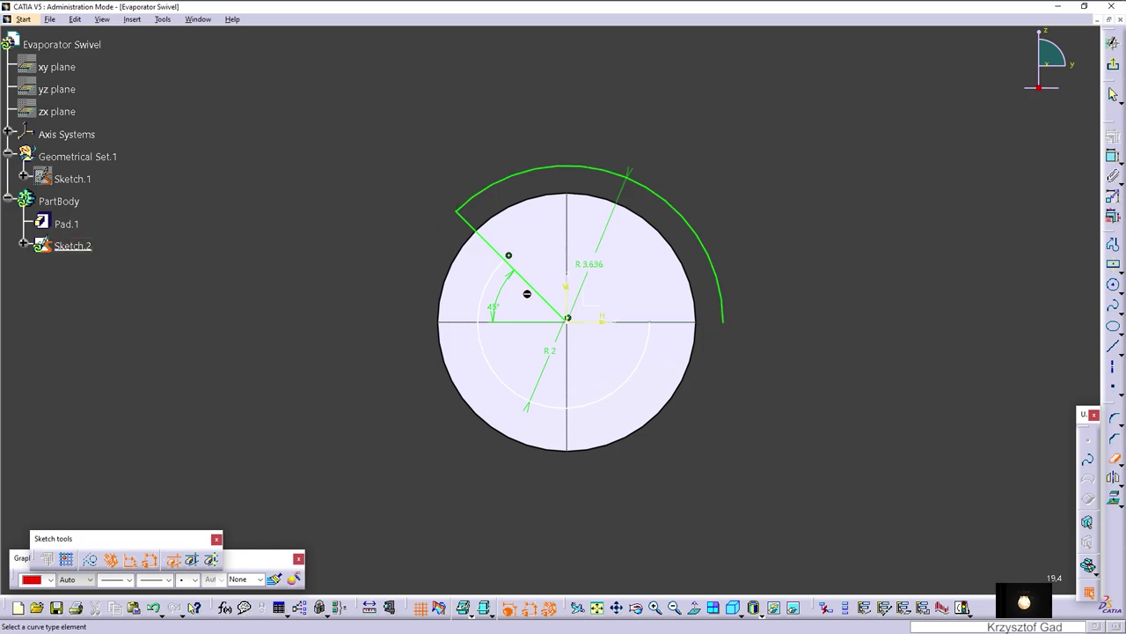
{"action": "left_click", "coordinate": [541, 292]}
{"action": "key", "text": "Escape"}
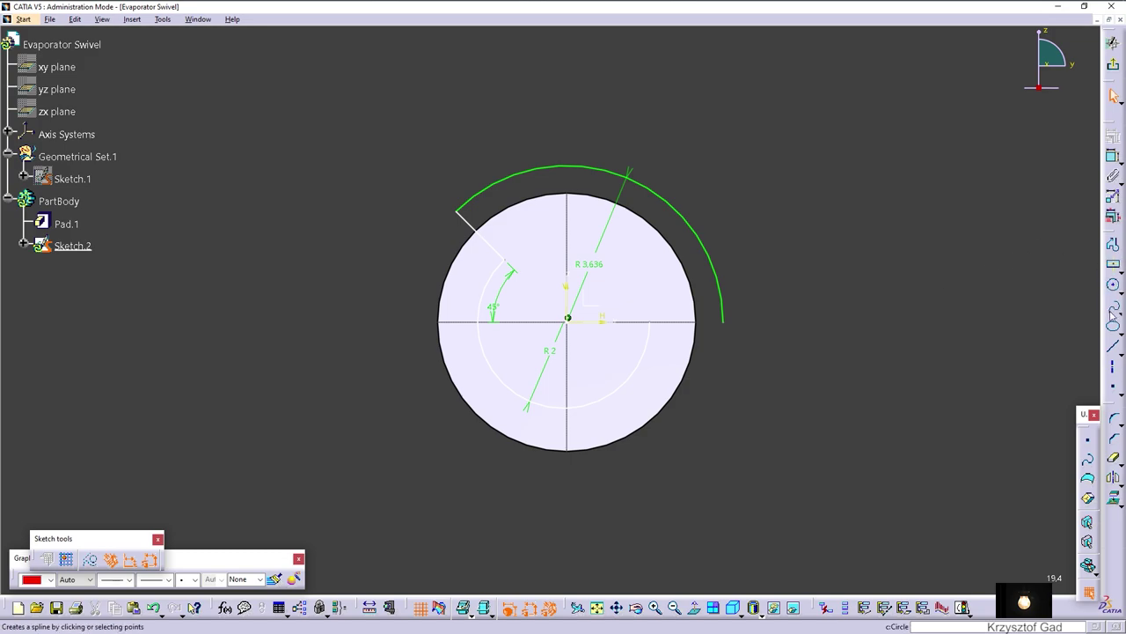
- Add a horizontal line from the R2 circle to the outer arc and exit the sketch
{"action": "left_click", "coordinate": [1113, 346]}
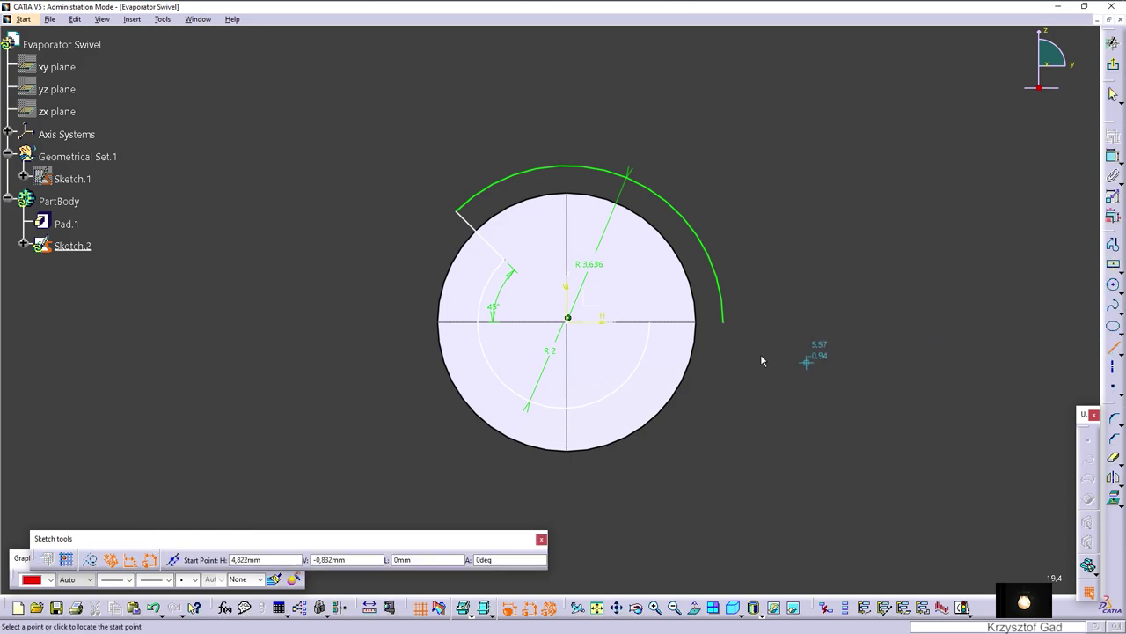
{"action": "left_click", "coordinate": [652, 323]}
{"action": "left_click", "coordinate": [724, 322]}
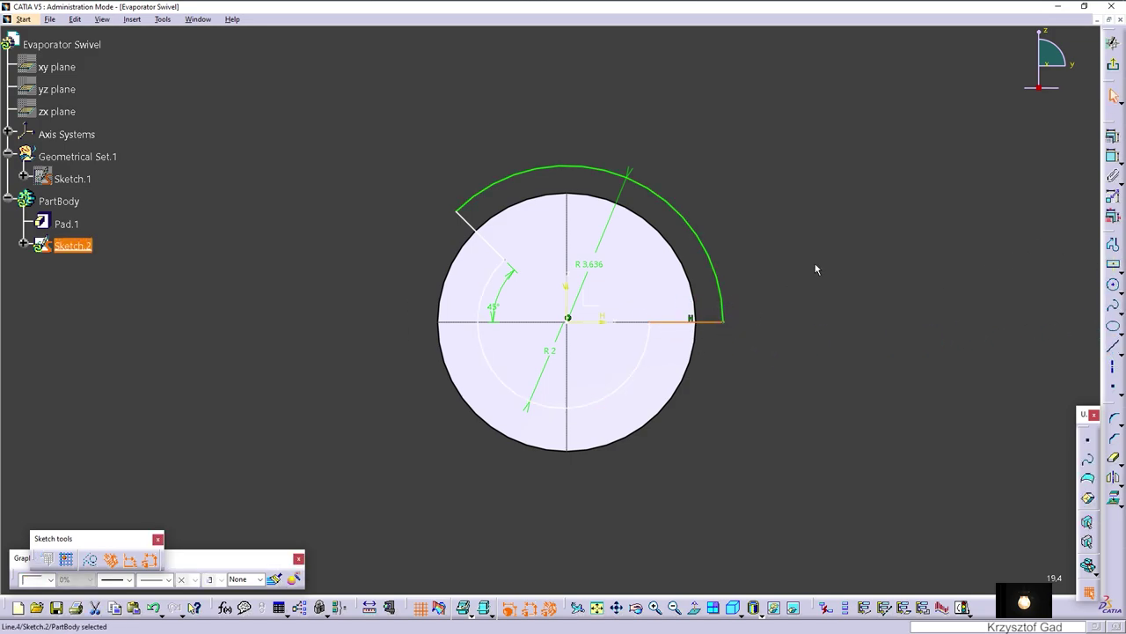
{"action": "left_click", "coordinate": [817, 259]}
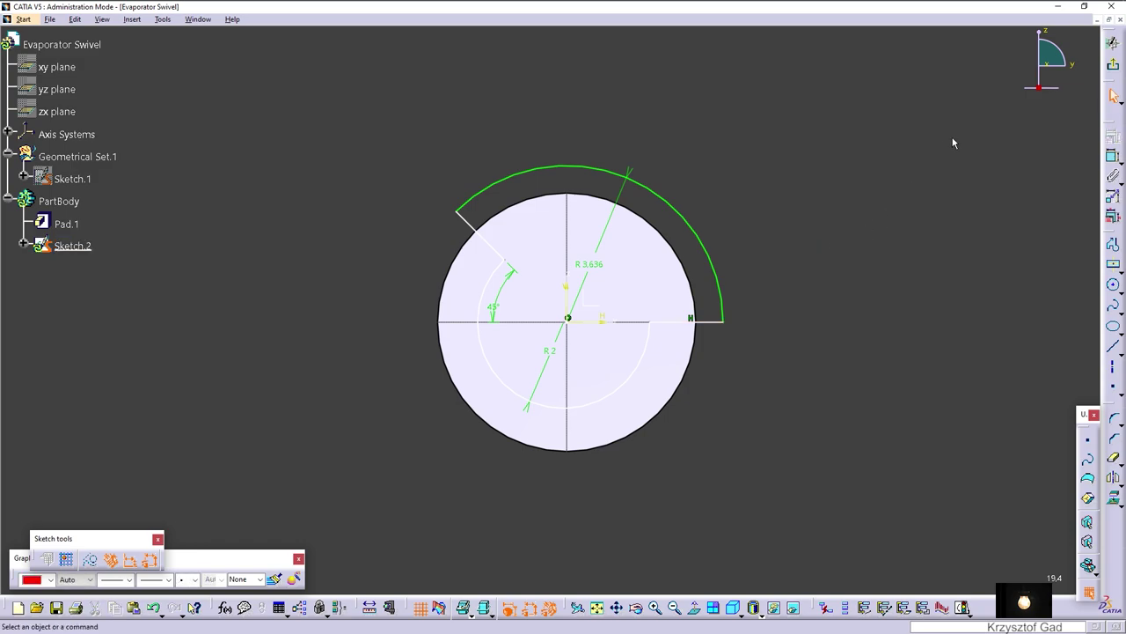
{"action": "left_click", "coordinate": [1113, 65]}
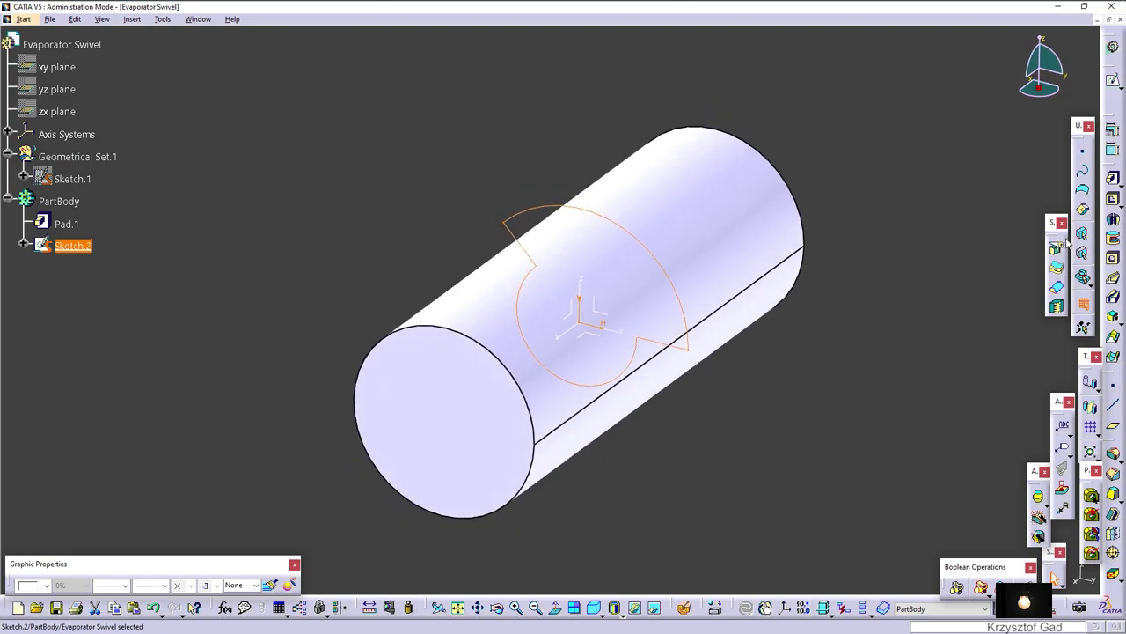
- Cut Pocket.1 from Sketch.2 with a 4 mm second-limit depth
{"action": "left_click", "coordinate": [1110, 212]}
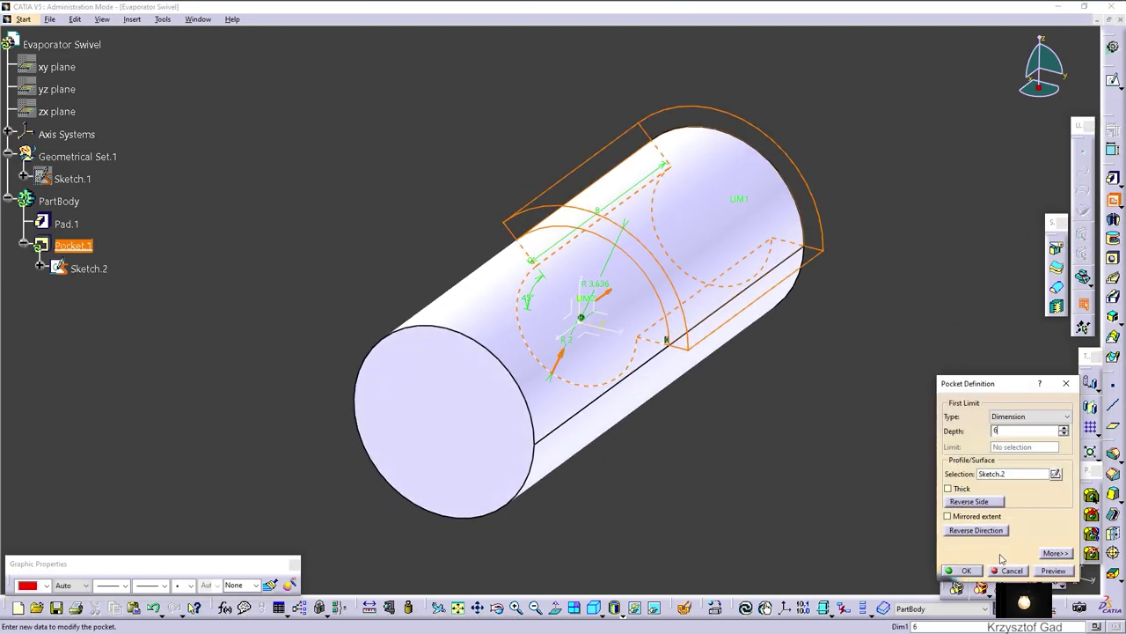
{"action": "left_click", "coordinate": [1056, 552]}
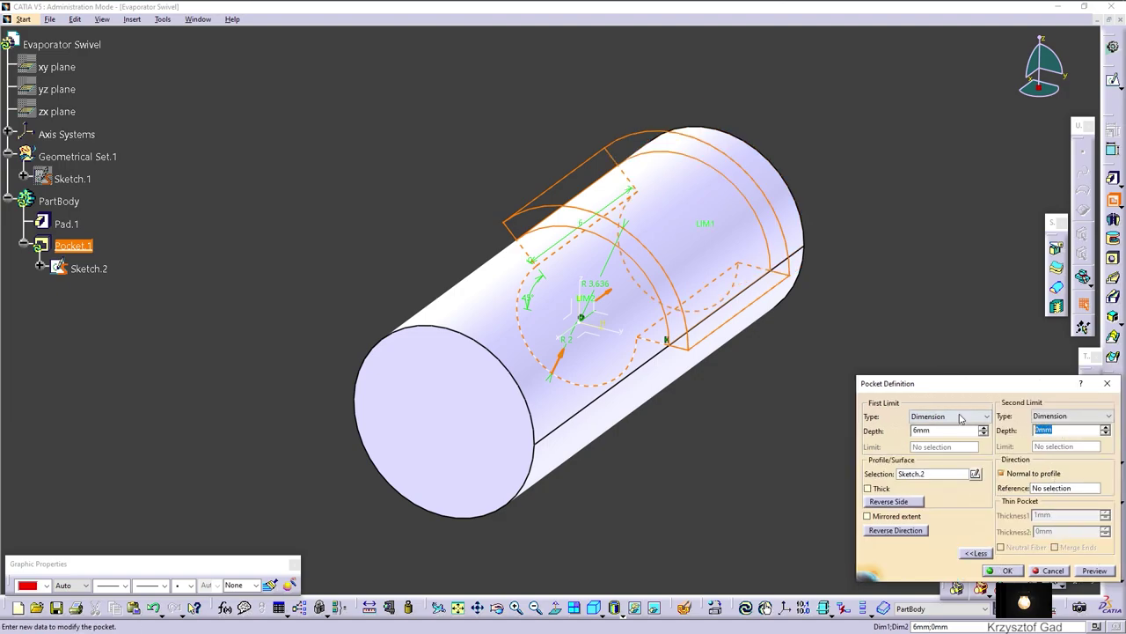
{"action": "type", "text": "4"}
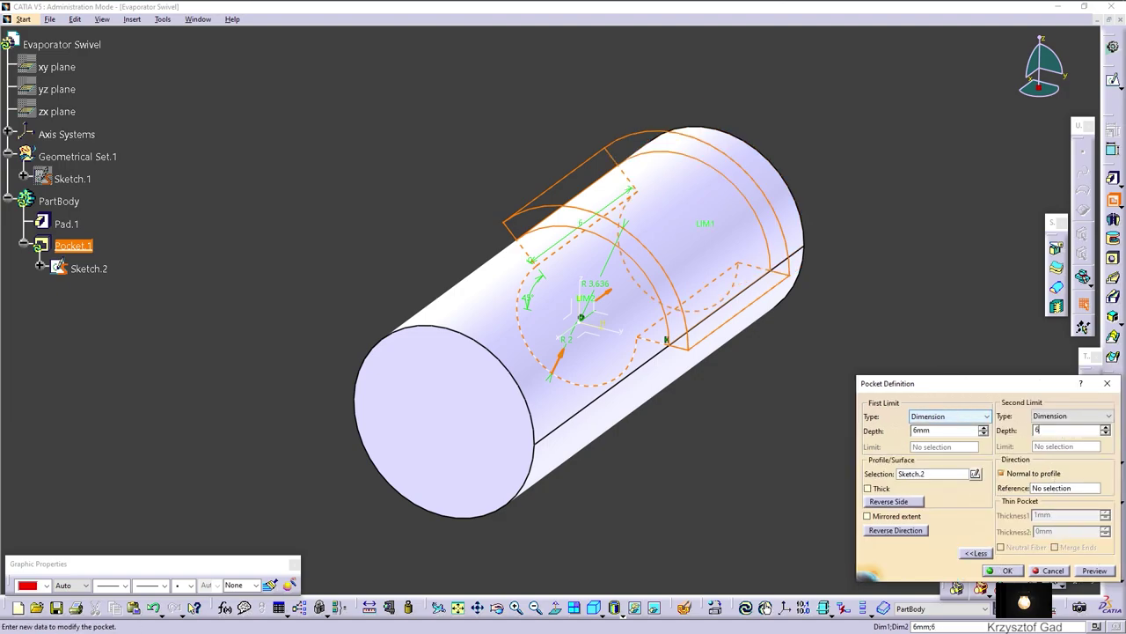
{"action": "left_click", "coordinate": [1001, 570]}
{"action": "mouse_move", "coordinate": [936, 378]}
{"action": "middle_mouse_down"}
{"action": "mouse_move", "coordinate": [912, 138]}
{"action": "mouse_move", "coordinate": [685, 337]}
{"action": "mouse_move", "coordinate": [998, 362]}
{"action": "middle_mouse_up"}
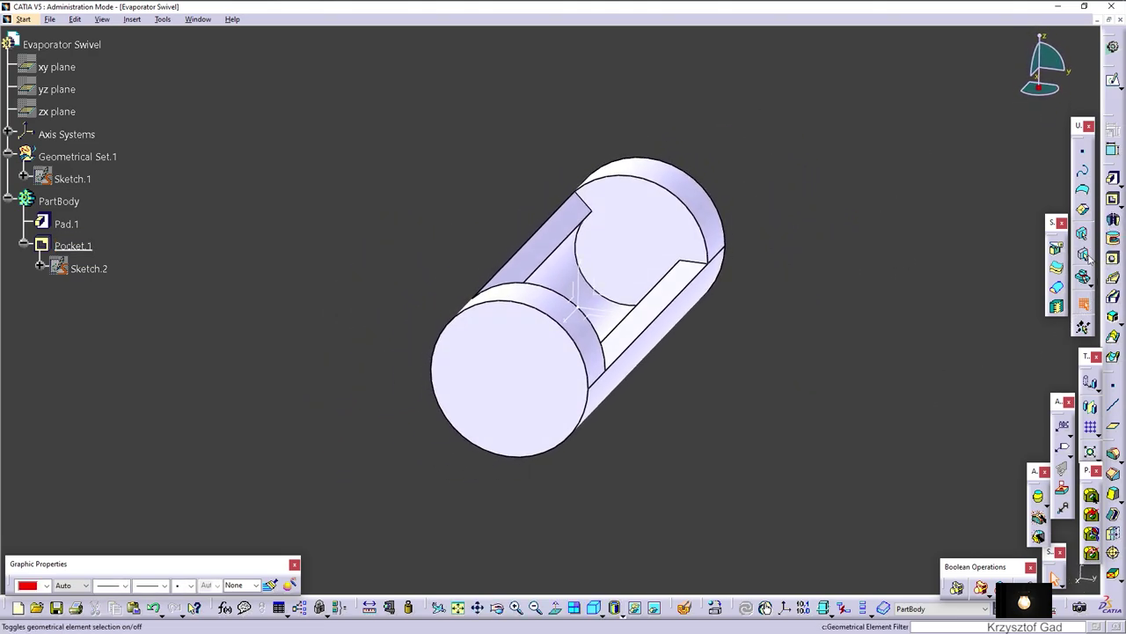
- Add Plane.1 offset 15 mm from XY in the reversed direction, and open Sketch.3 on it
{"action": "left_click", "coordinate": [1113, 428]}
{"action": "type", "text": "15"}
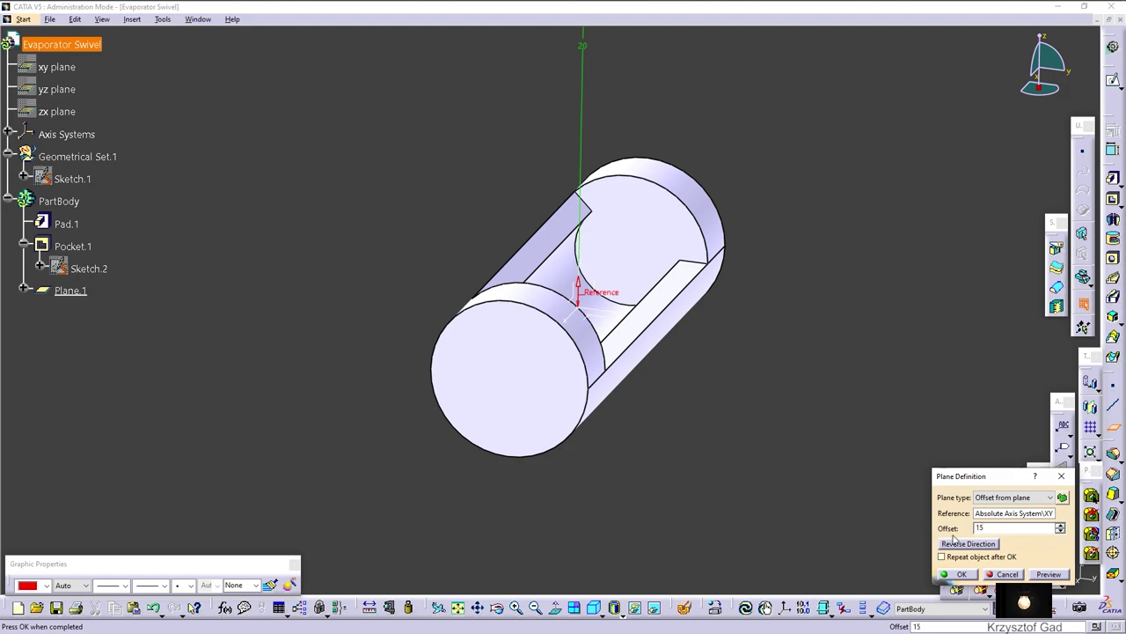
{"action": "left_click", "coordinate": [962, 544]}
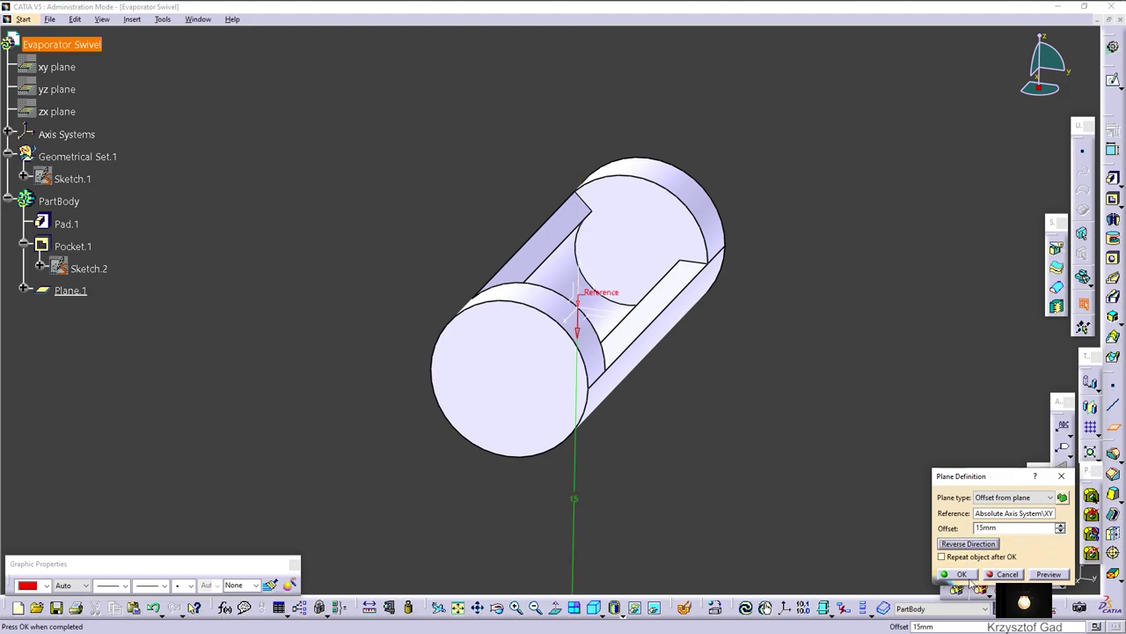
{"action": "left_click", "coordinate": [958, 574]}
{"action": "middle_click_drag", "start_coordinate": [957, 576], "coordinate": [606, 458]}
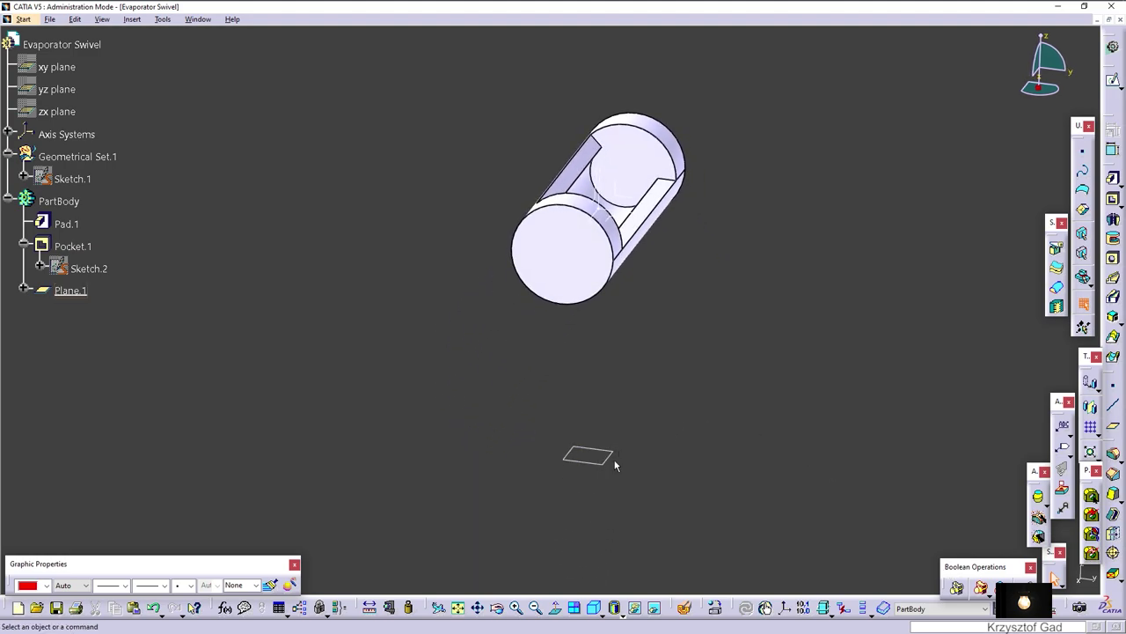
{"action": "left_click", "coordinate": [613, 459]}
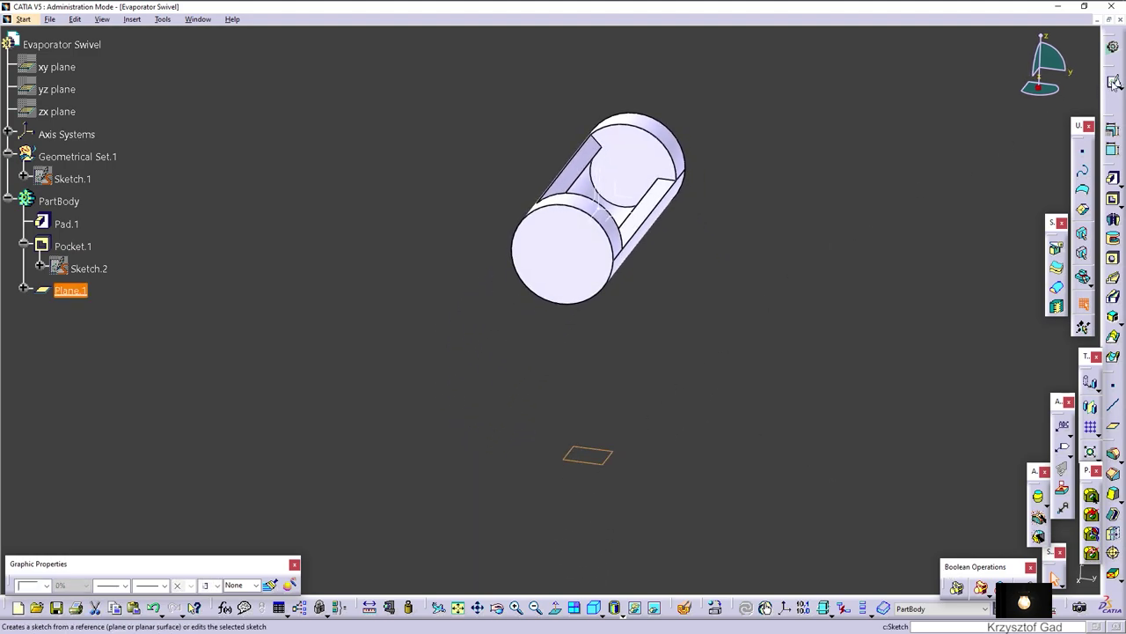
{"action": "left_click", "coordinate": [1112, 79]}
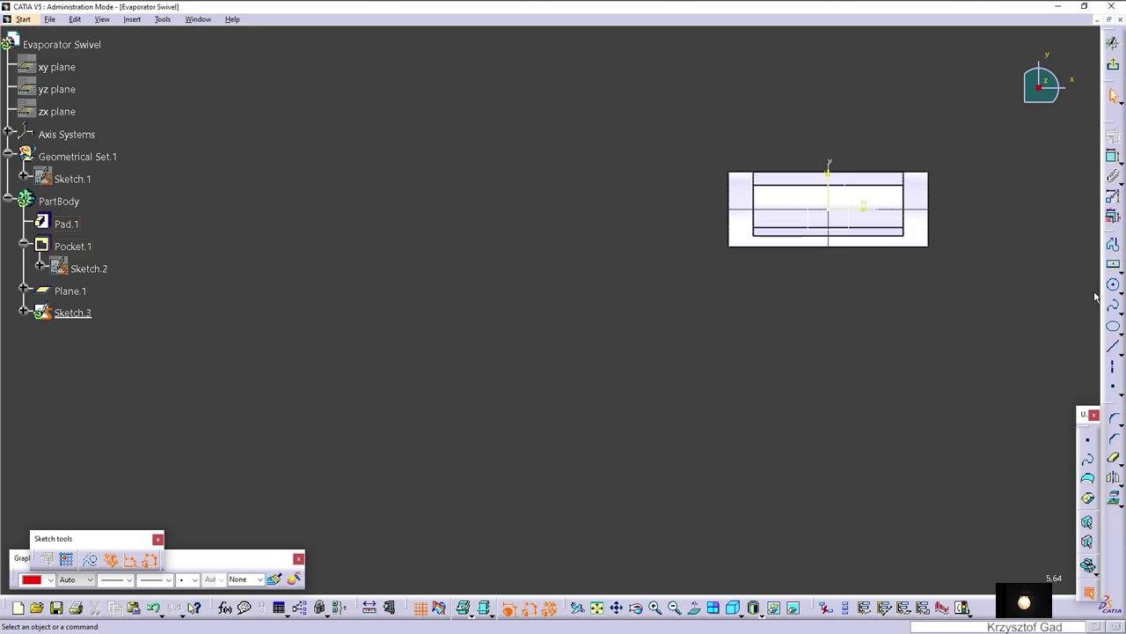
- Sketch a small circle at the origin of Sketch.3 and exit to 3D
{"action": "left_click", "coordinate": [1113, 283]}
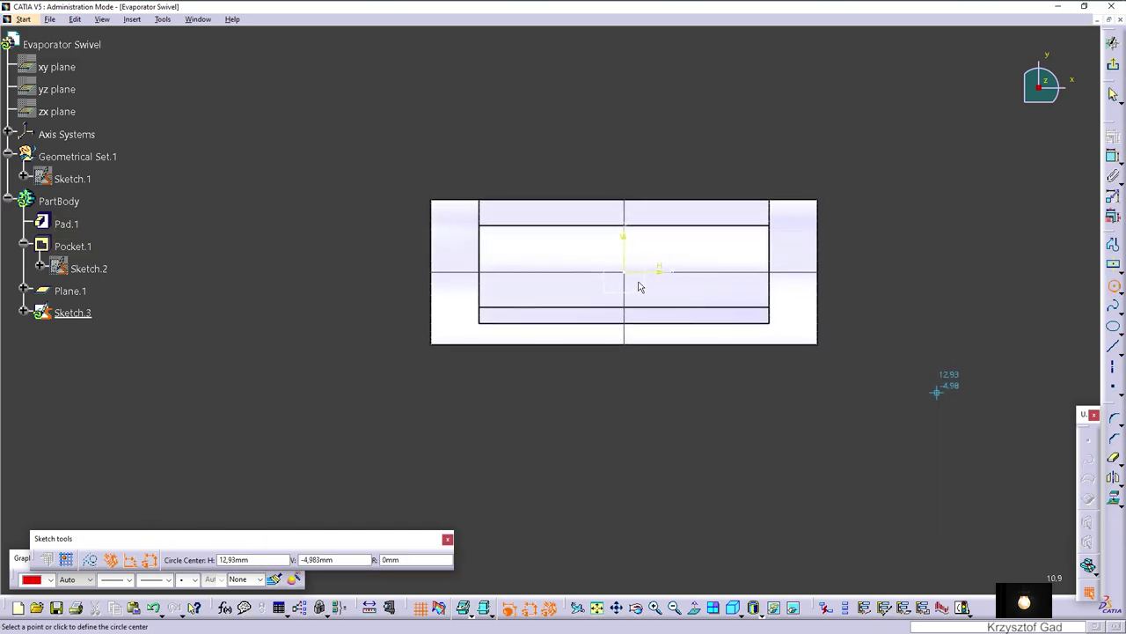
{"action": "left_click", "coordinate": [625, 271]}
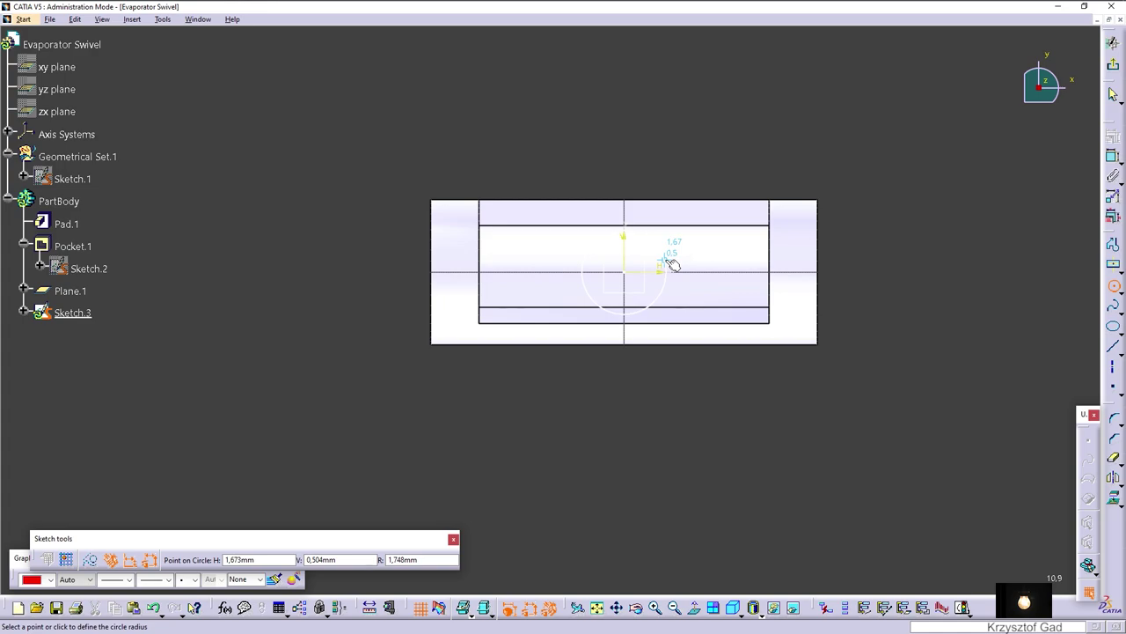
{"action": "key", "text": "Tab"}
{"action": "left_click", "coordinate": [671, 264]}
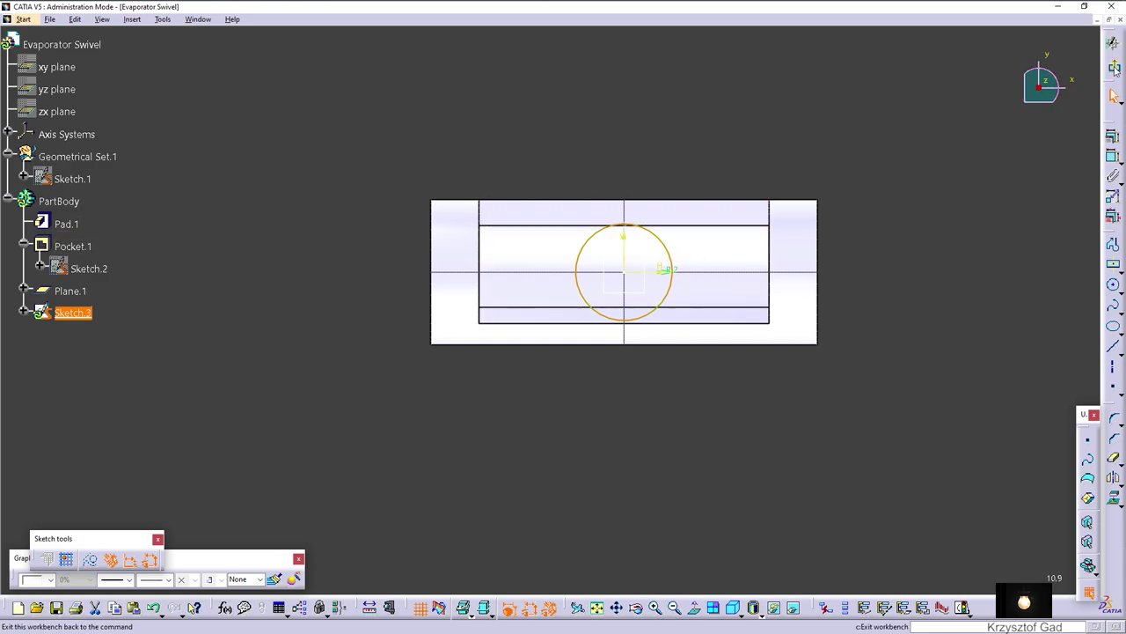
{"action": "left_click", "coordinate": [1115, 69]}
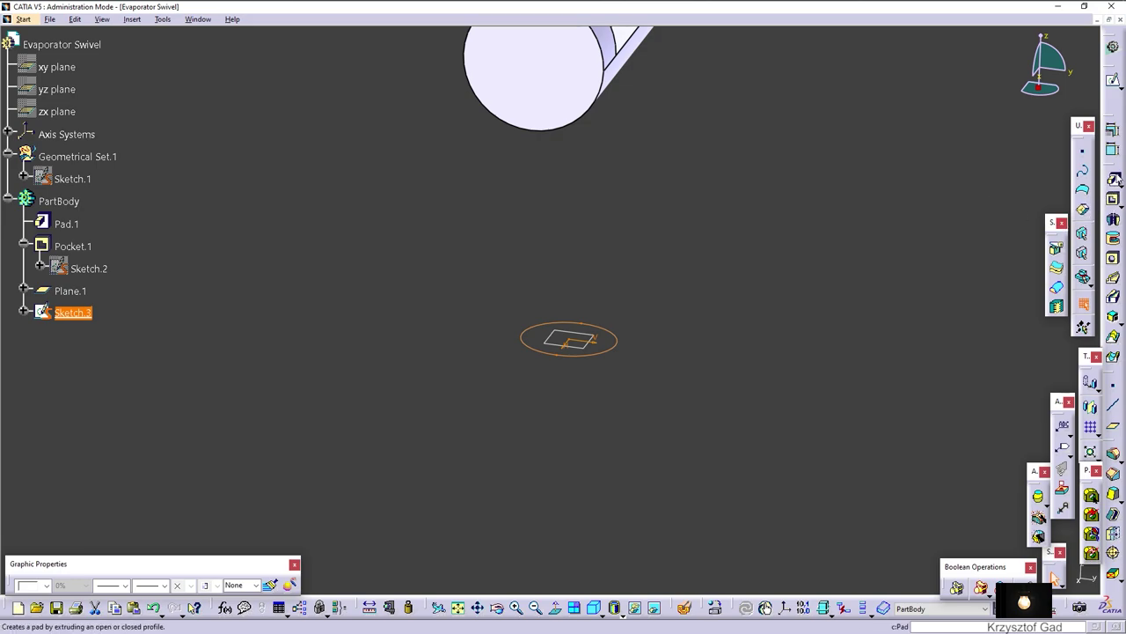
- Pad the circle 'Up to next' to create Pad.2 joining the main cylinder
{"action": "left_click", "coordinate": [1113, 178]}
{"action": "left_click", "coordinate": [1026, 419]}
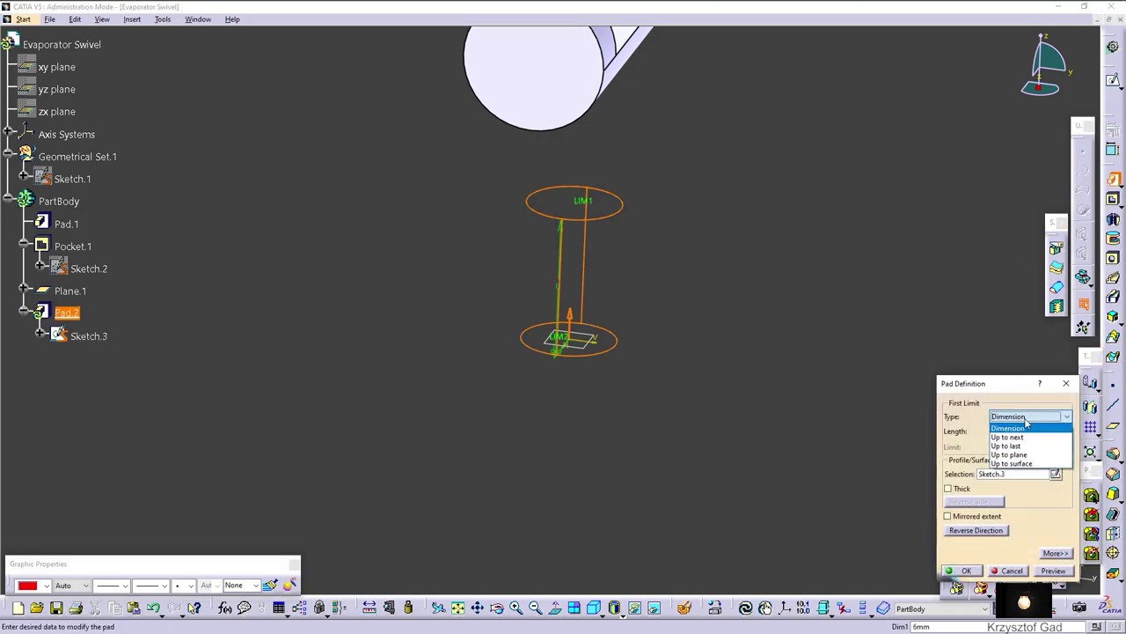
{"action": "left_click", "coordinate": [1032, 439]}
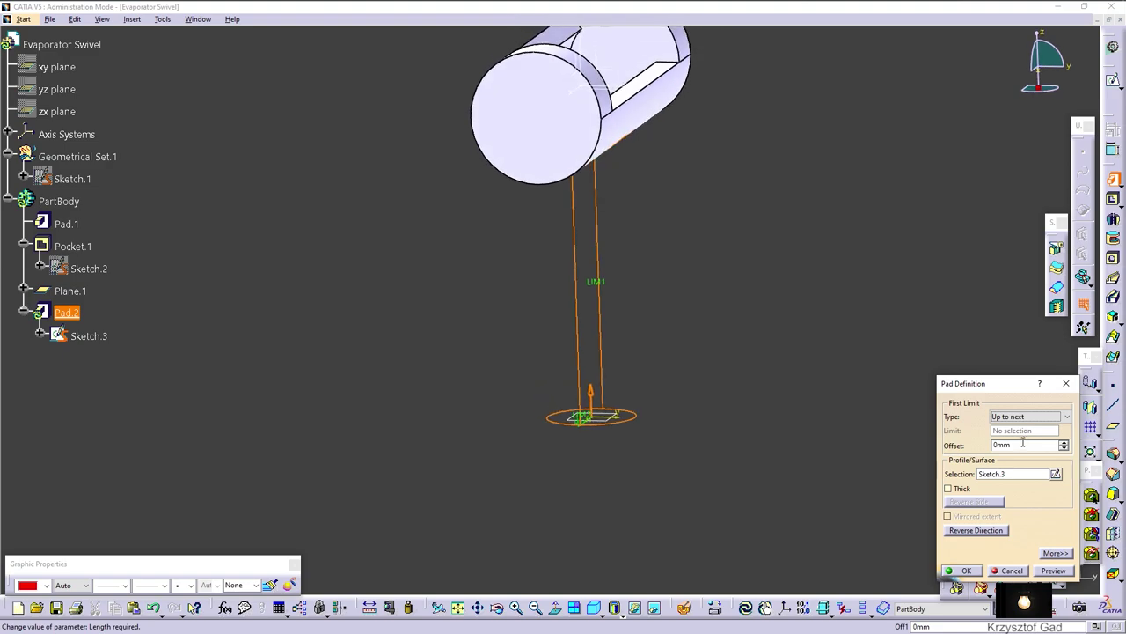
{"action": "left_click", "coordinate": [968, 570]}
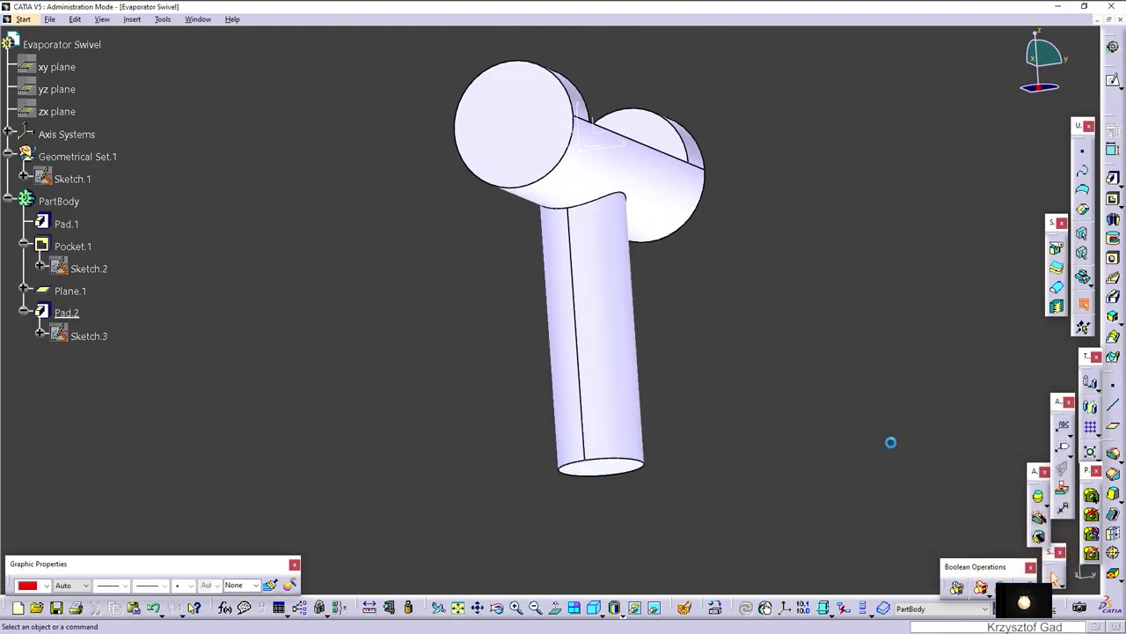
{"action": "mouse_move", "coordinate": [890, 443]}
{"action": "middle_mouse_down"}
{"action": "mouse_move", "coordinate": [864, 290]}
{"action": "mouse_move", "coordinate": [878, 155]}
{"action": "mouse_move", "coordinate": [1031, 232]}
{"action": "middle_mouse_up"}
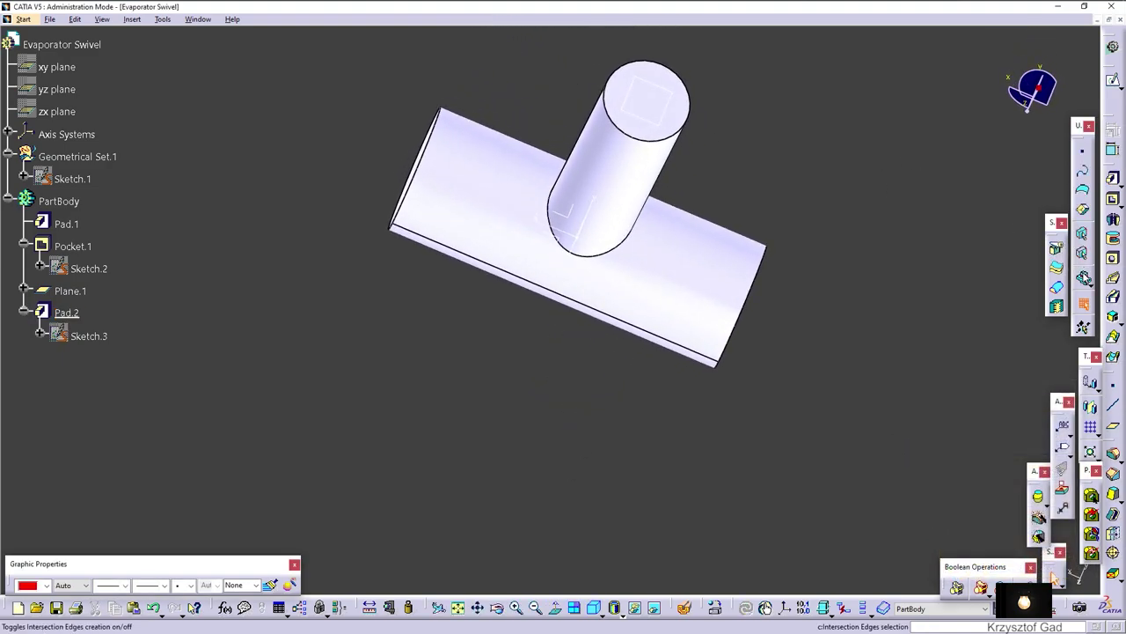
- Drill Hole.1 on the pad's end face, 3 mm diameter and 14 mm deep
{"action": "left_click", "coordinate": [1111, 259]}
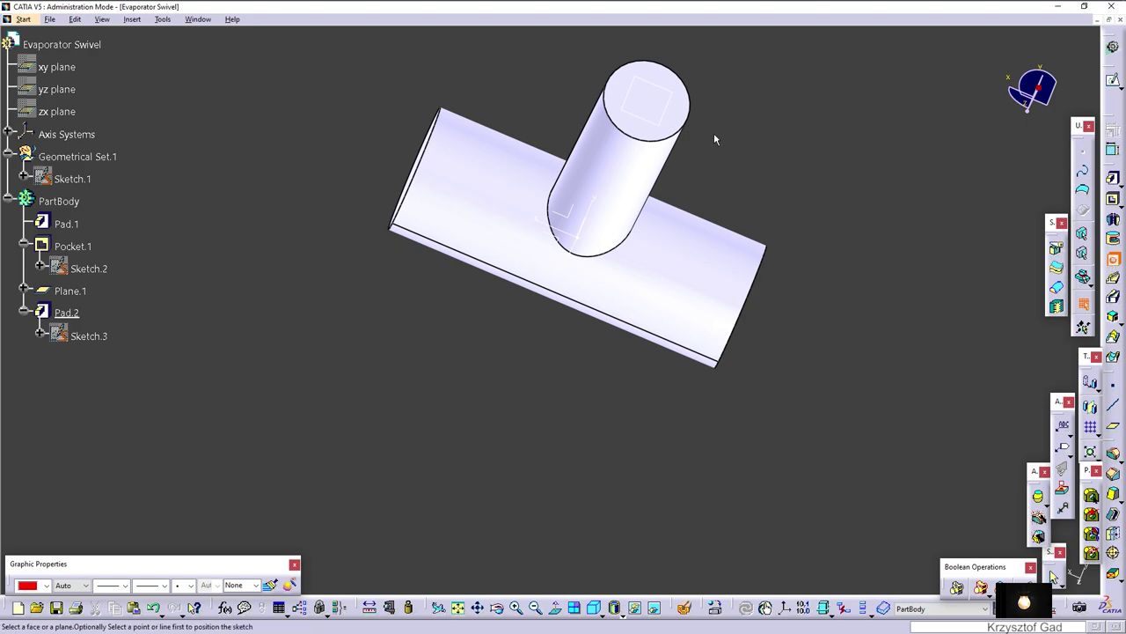
{"action": "left_click", "coordinate": [672, 112]}
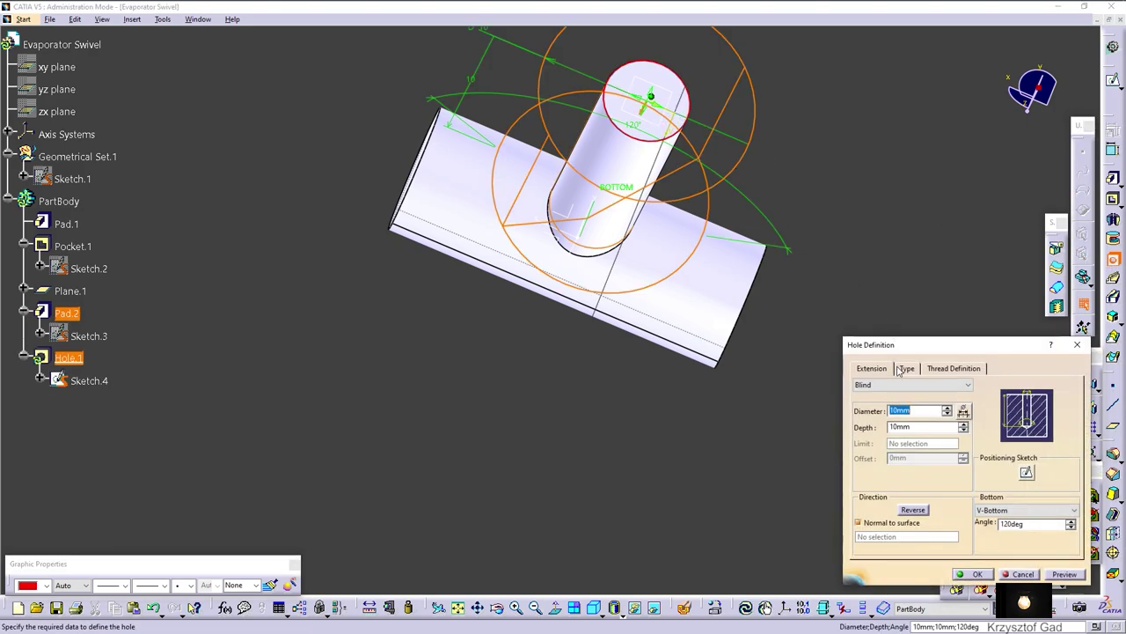
{"action": "type", "text": "3"}
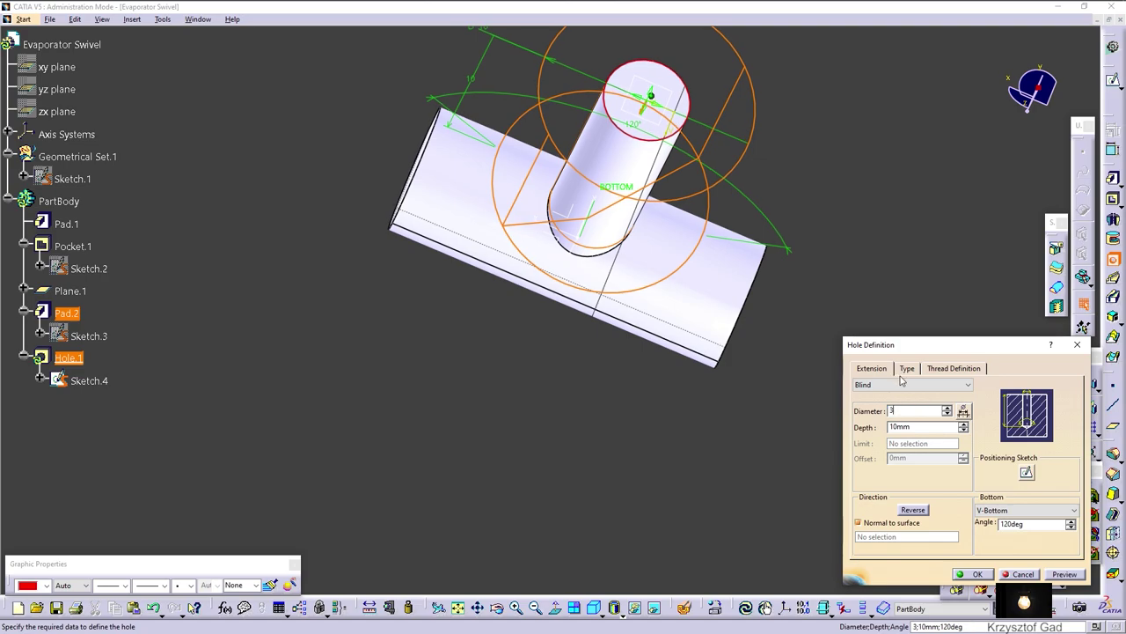
{"action": "middle_click_drag", "start_coordinate": [901, 380], "coordinate": [933, 282]}
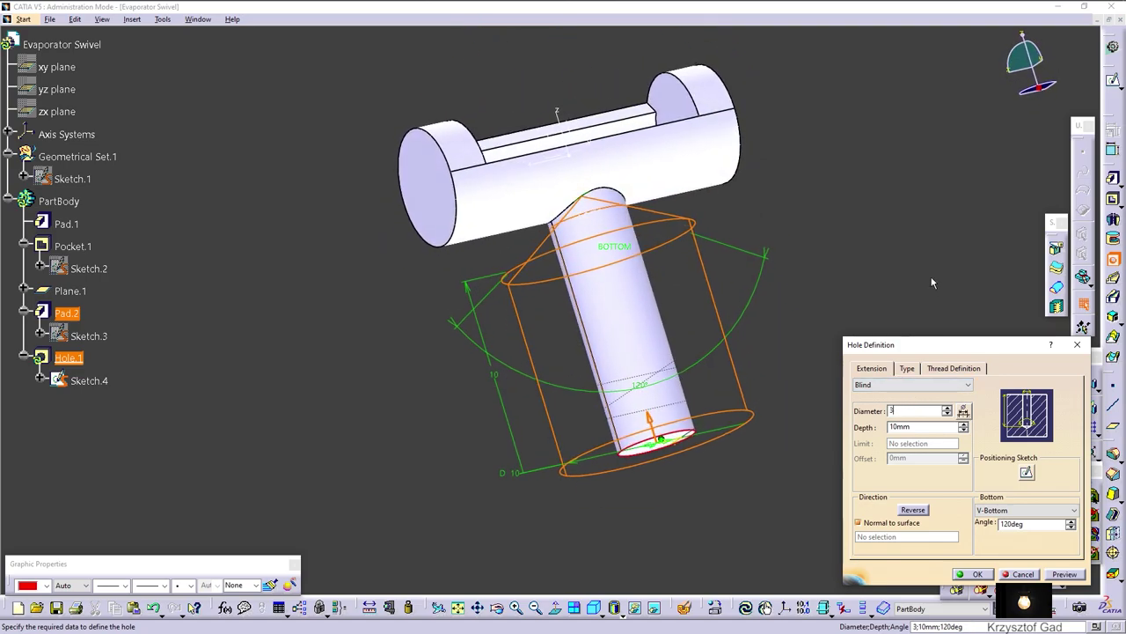
{"action": "key", "text": "Return"}
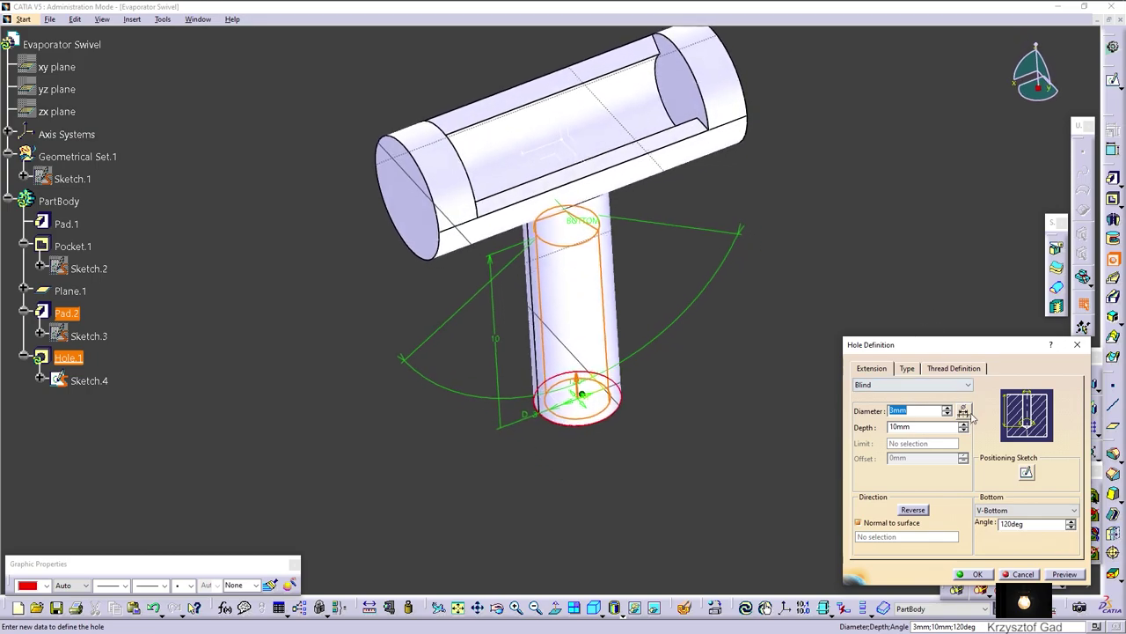
{"action": "left_click", "coordinate": [965, 423]}
{"action": "left_click", "coordinate": [964, 423]}
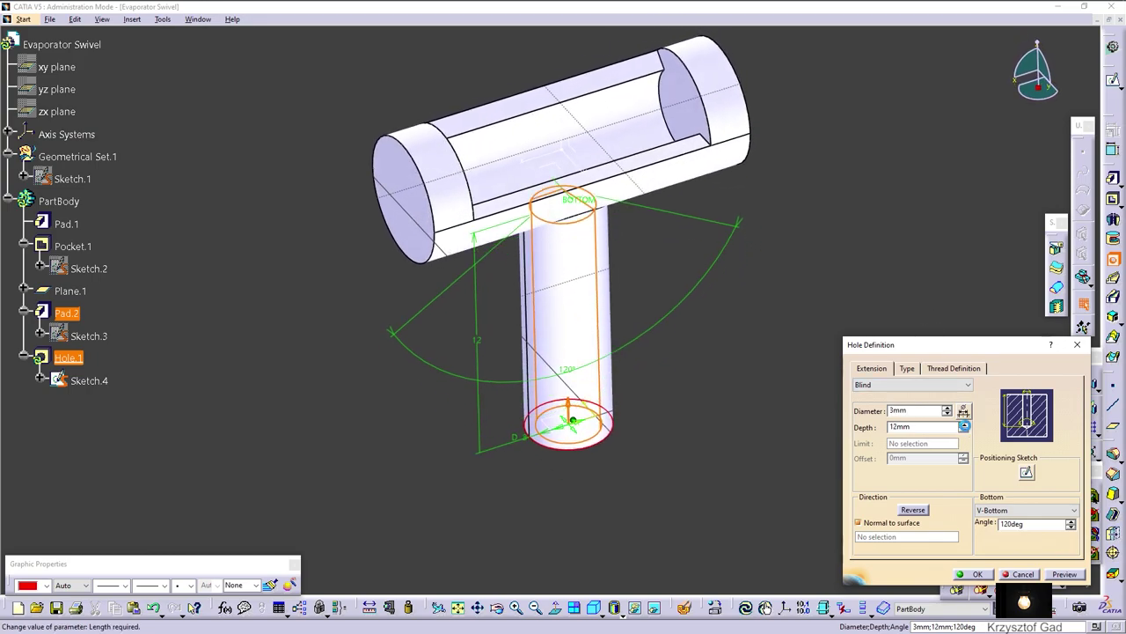
{"action": "left_click", "coordinate": [965, 424]}
{"action": "left_click", "coordinate": [965, 425]}
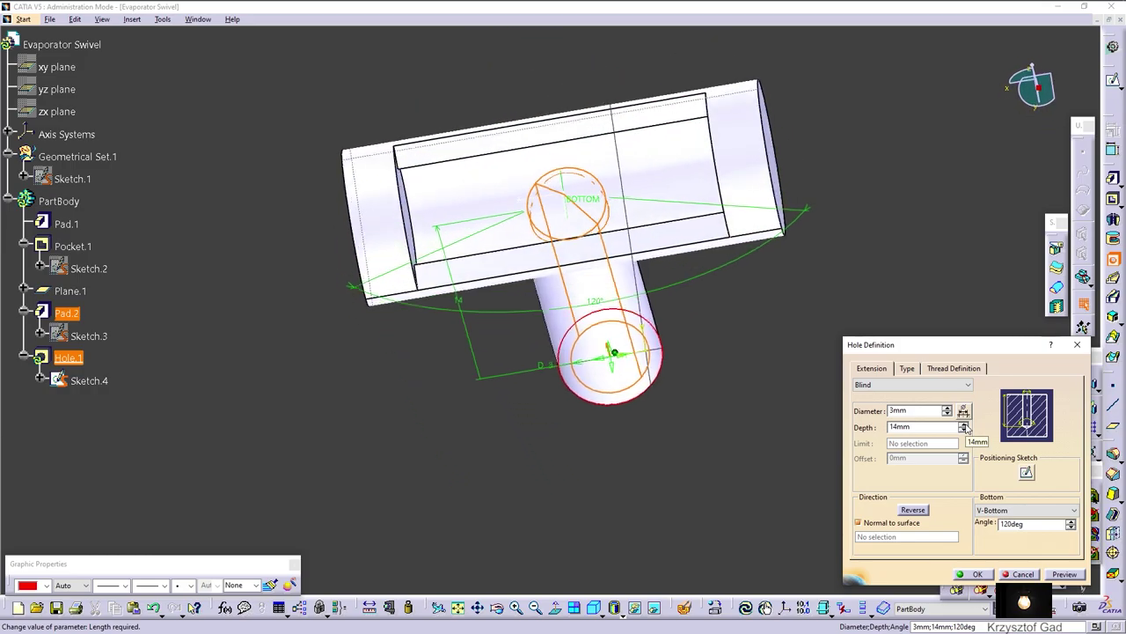
{"action": "left_click", "coordinate": [972, 573]}
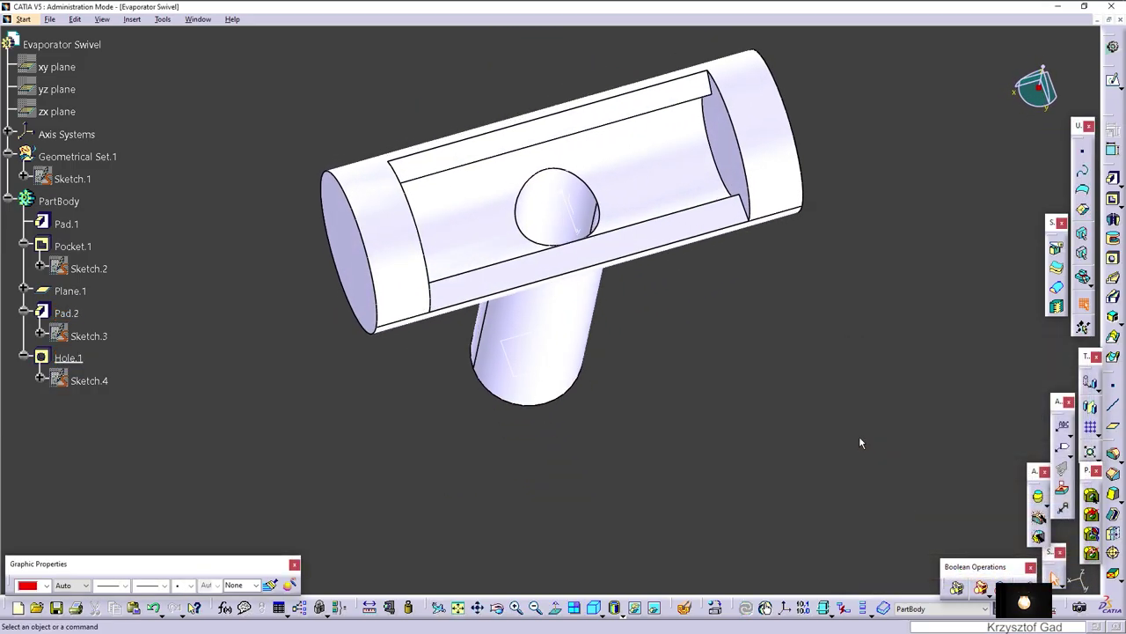
- Hide the Plane.1 construction plane
{"action": "right_click", "coordinate": [59, 296]}
{"action": "left_click", "coordinate": [83, 327]}
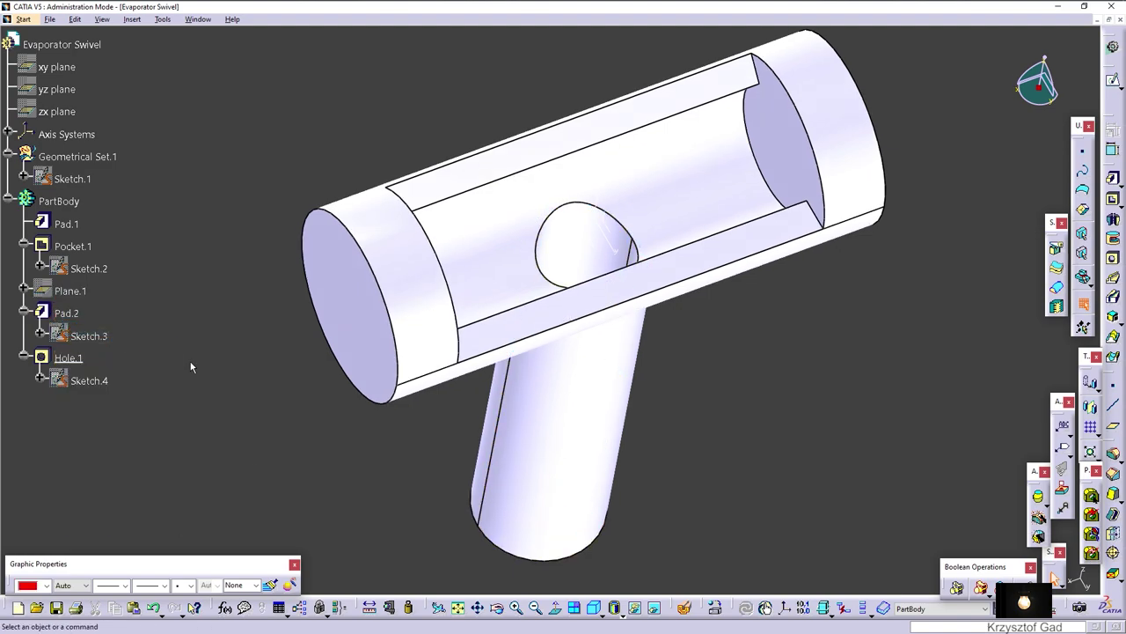
{"action": "right_click", "coordinate": [602, 230]}
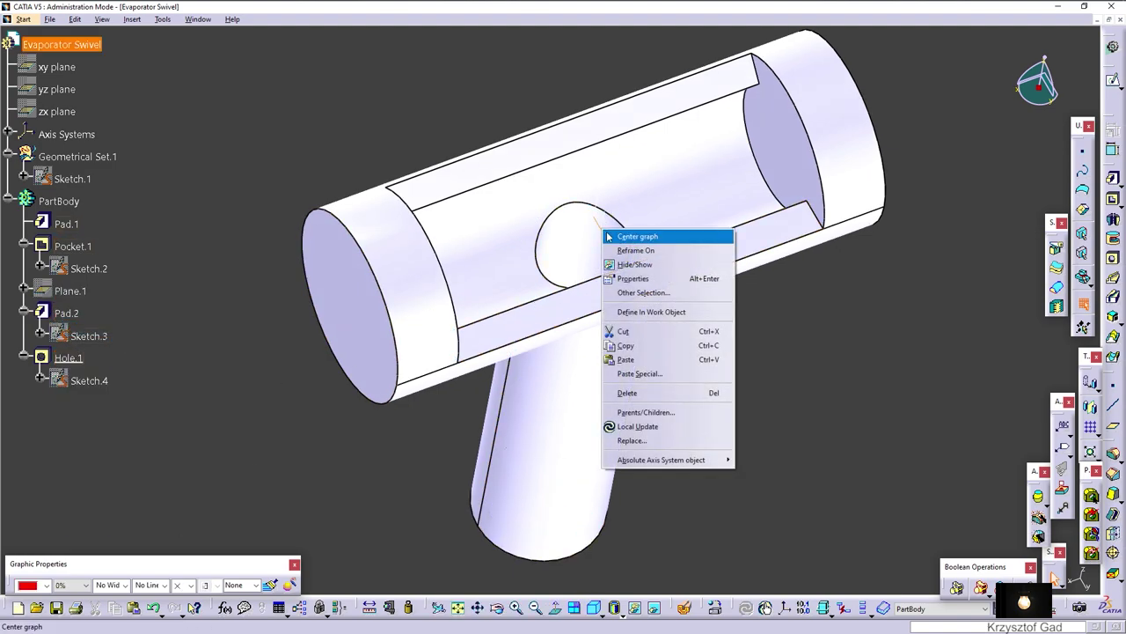
{"action": "left_click", "coordinate": [636, 265]}
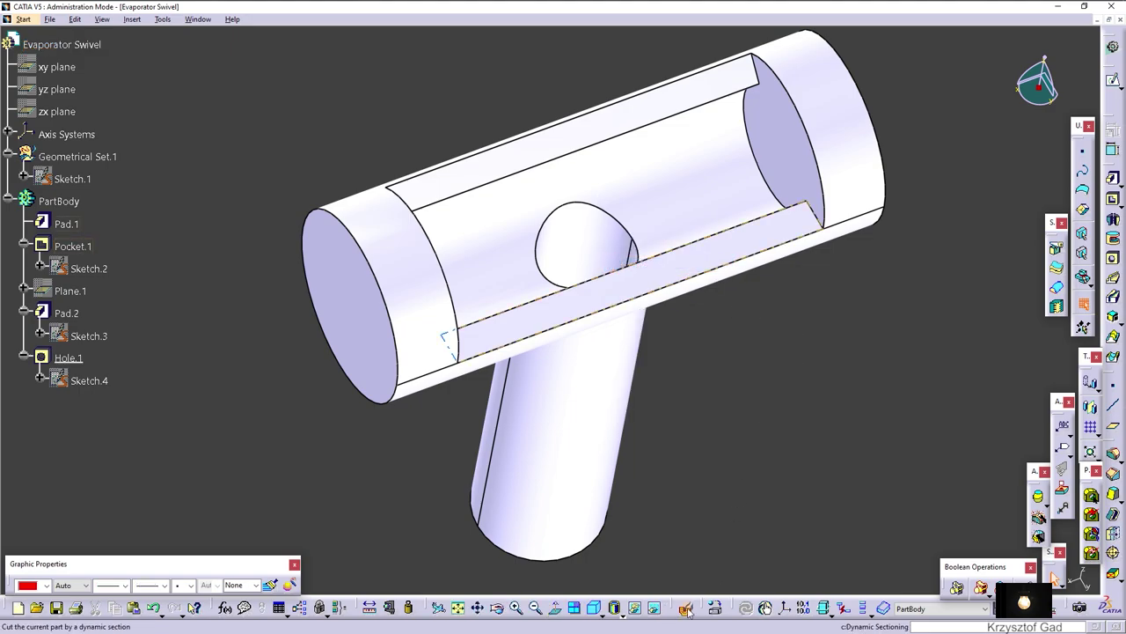
- Apply Plastic material to the Evaporator Swivel and colour it tan
{"action": "left_click", "coordinate": [714, 609]}
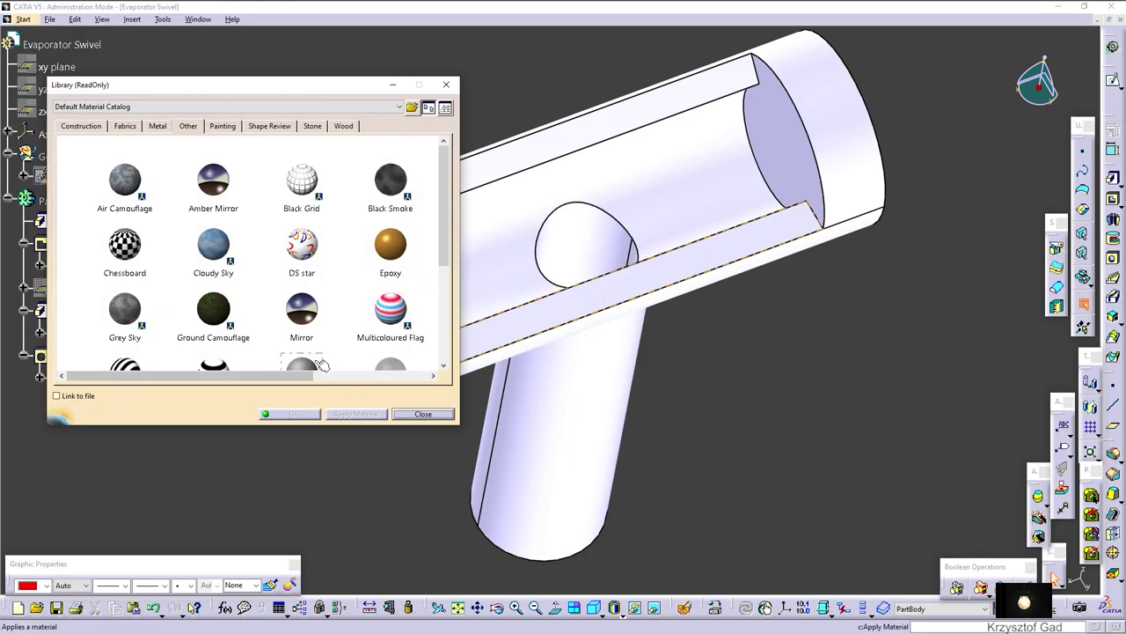
{"action": "left_click_drag", "start_coordinate": [469, 310], "coordinate": [525, 314]}
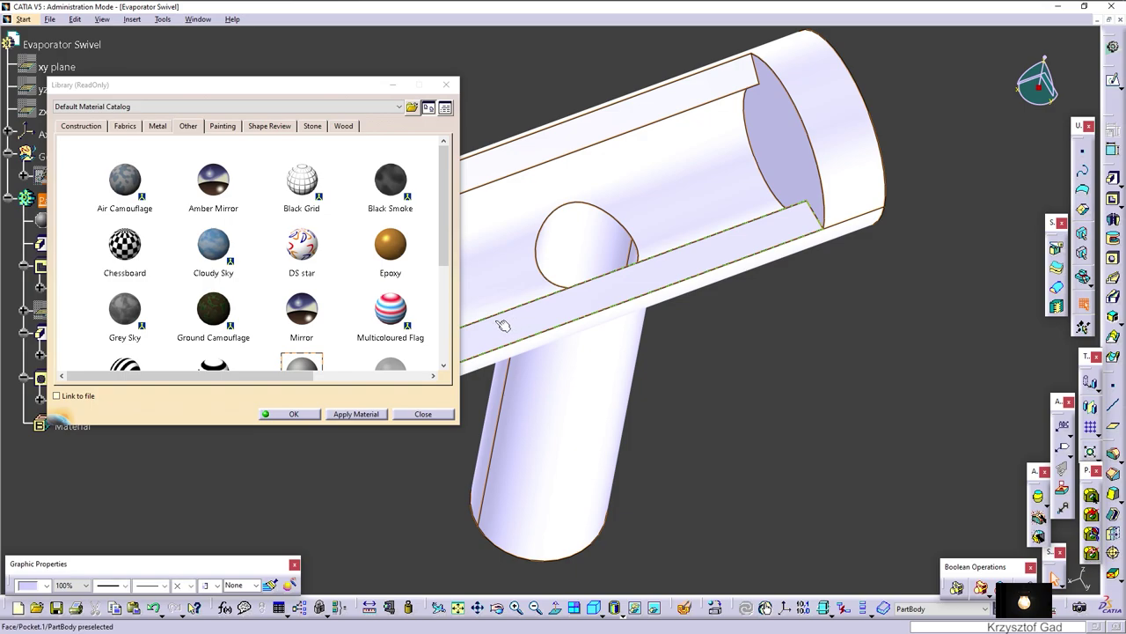
{"action": "left_click", "coordinate": [294, 413]}
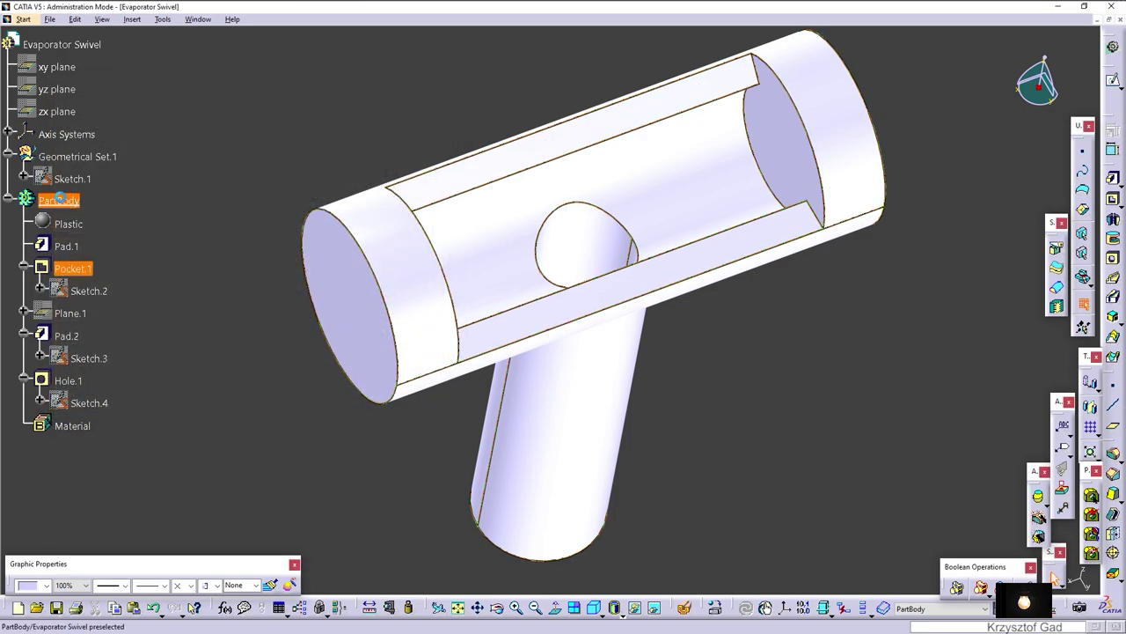
{"action": "left_click", "coordinate": [49, 585]}
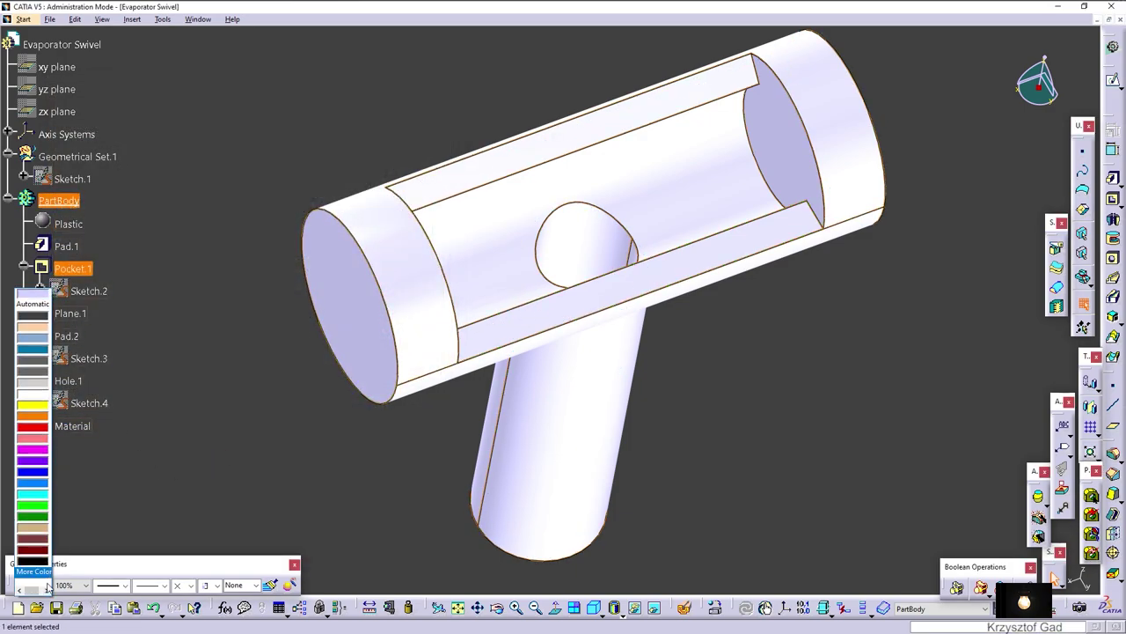
{"action": "left_click", "coordinate": [32, 528]}
{"action": "left_click", "coordinate": [184, 460]}
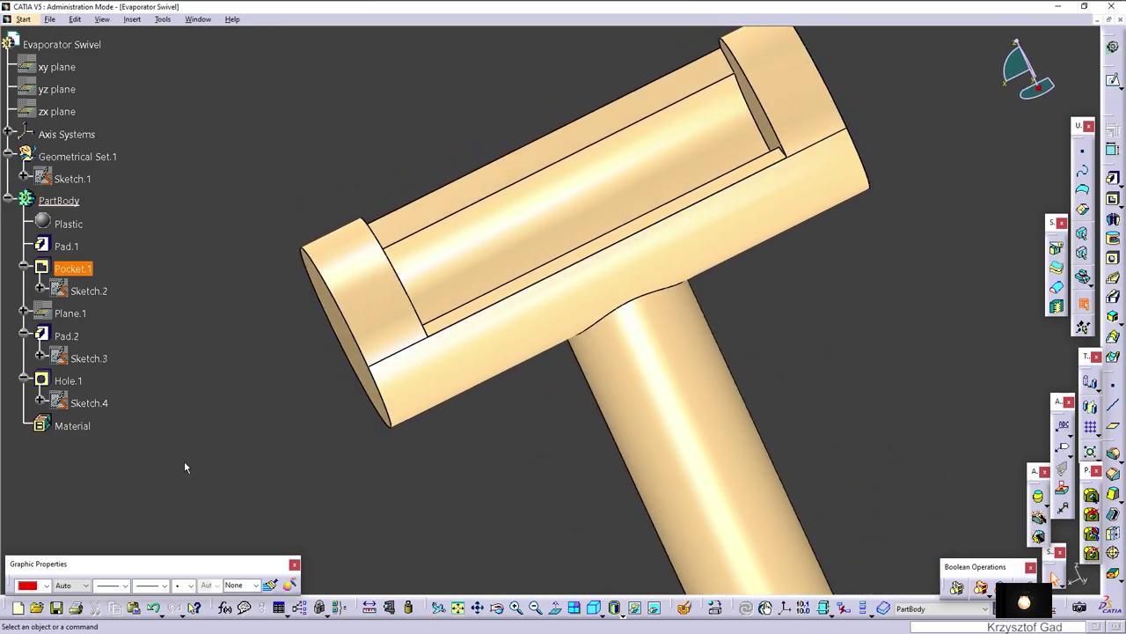